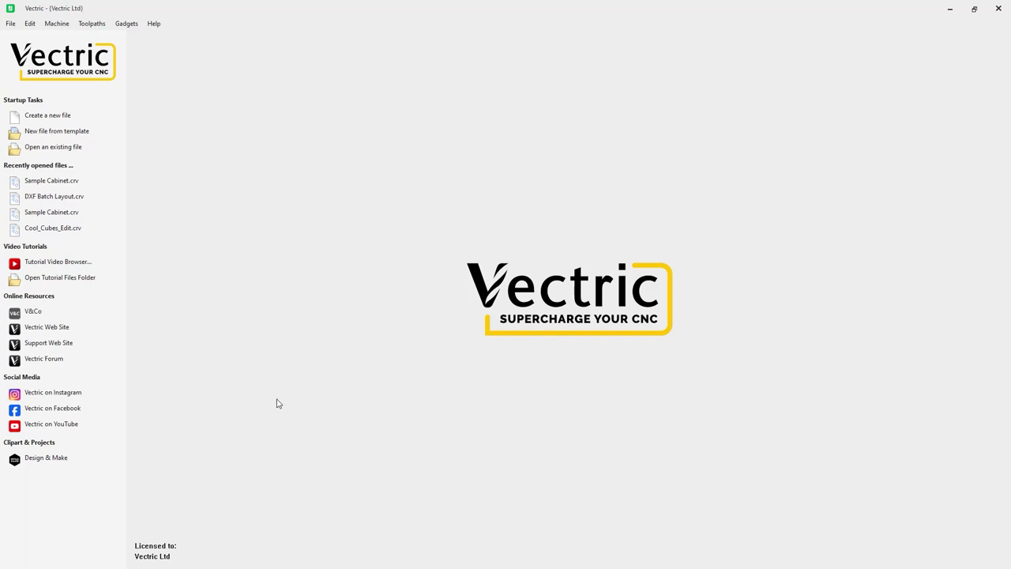
Open the existing file Sample Cabinet.crv from the Vectric Tutorials folder
{"action": "left_click", "coordinate": [36, 149]}
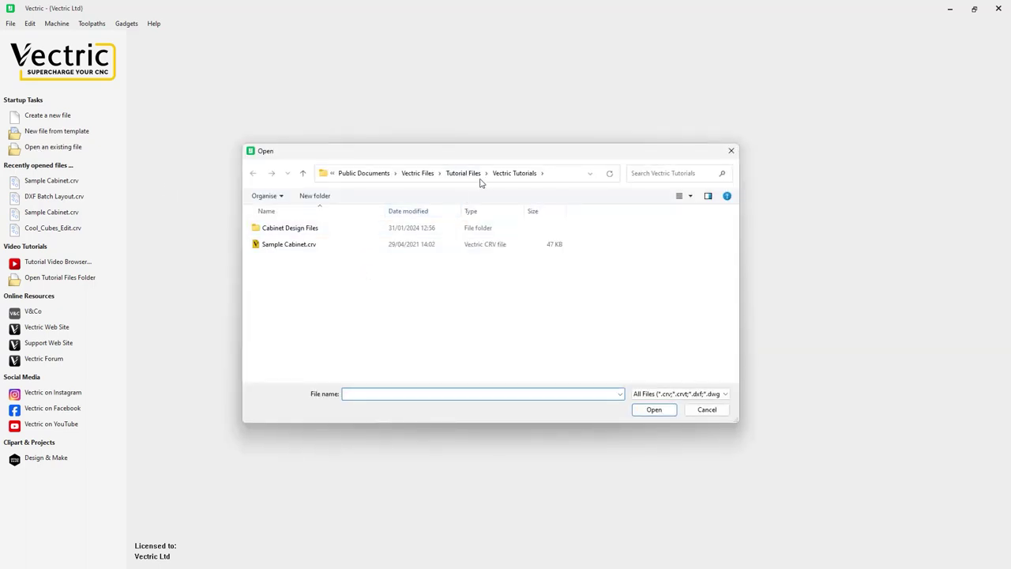
{"action": "left_click", "coordinate": [296, 248]}
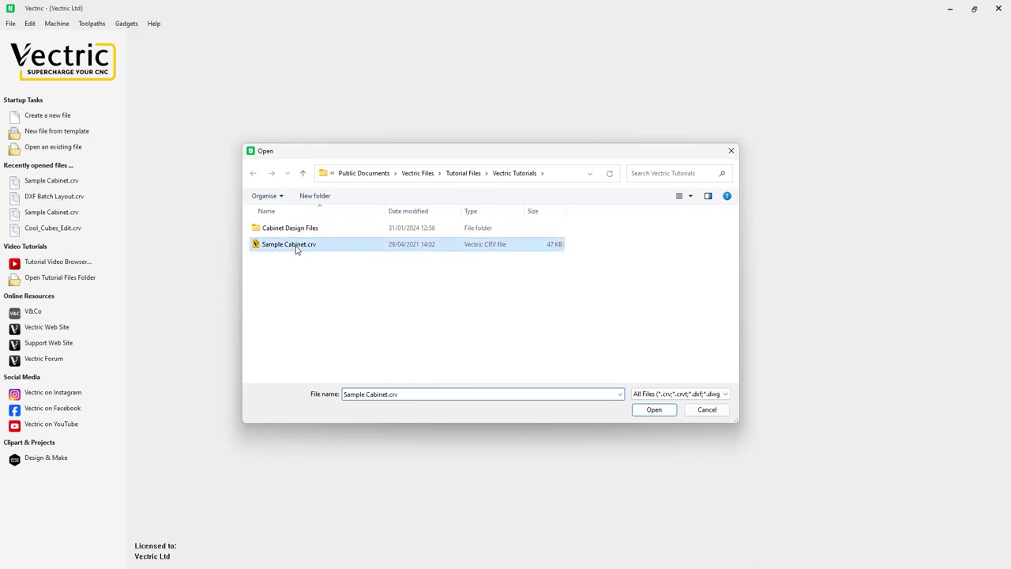
{"action": "left_click", "coordinate": [660, 410]}
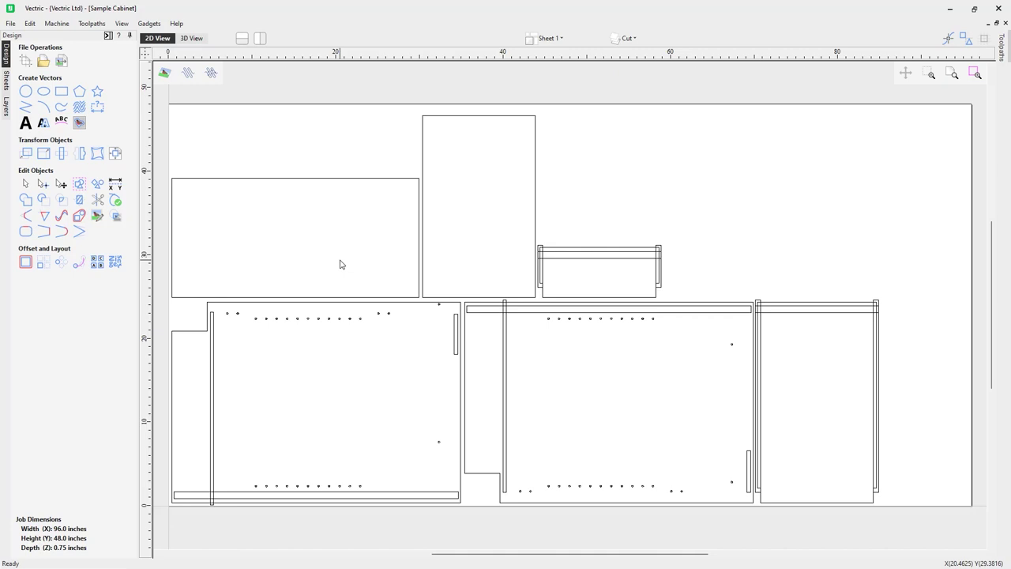
Display the layer list and the active-layer selector to examine how the cabinet drawing is organised into layers
{"action": "left_click", "coordinate": [8, 109]}
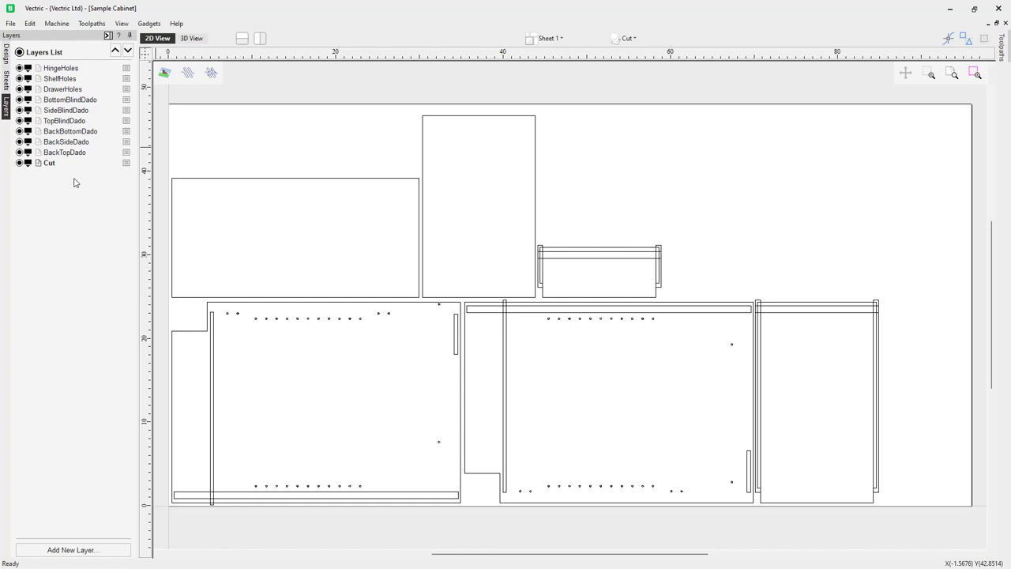
{"action": "left_click", "coordinate": [634, 39]}
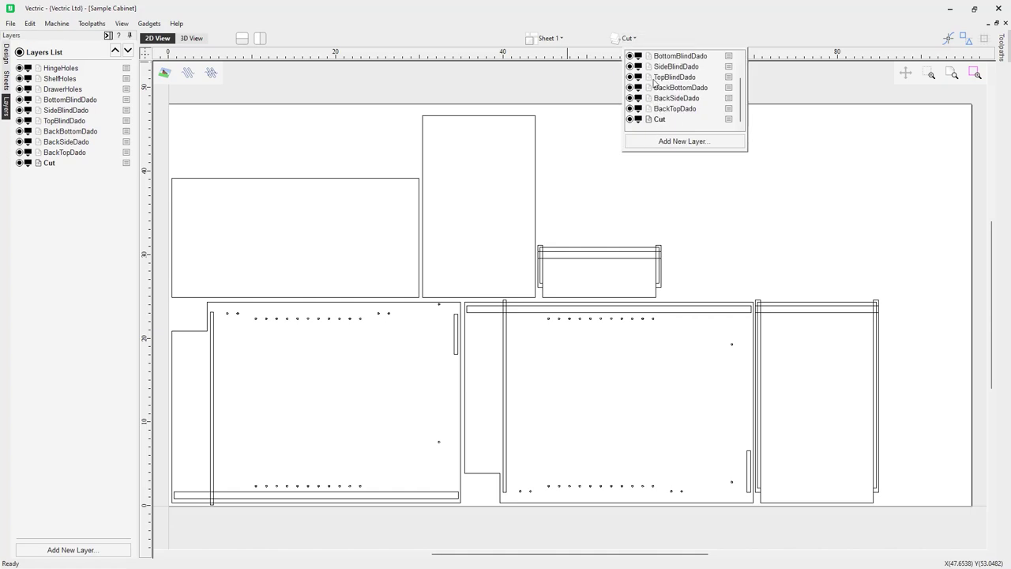
{"action": "left_click", "coordinate": [653, 21]}
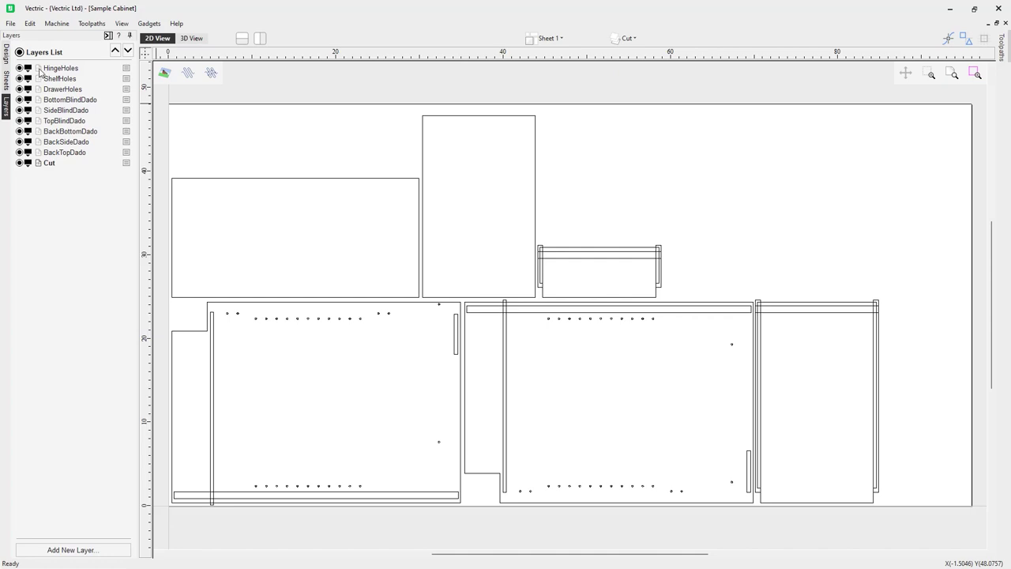
Highlight the vectors on the HingeHoles, BottomBlindDado and TopBlindDado layers in turn to examine which geometry each layer holds
{"action": "left_click", "coordinate": [40, 72]}
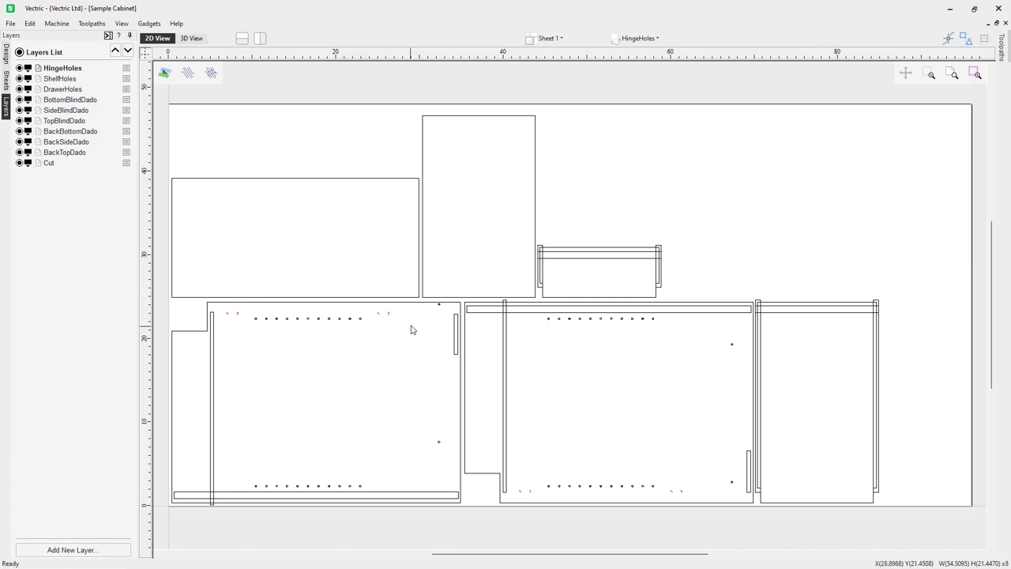
{"action": "left_click", "coordinate": [39, 103]}
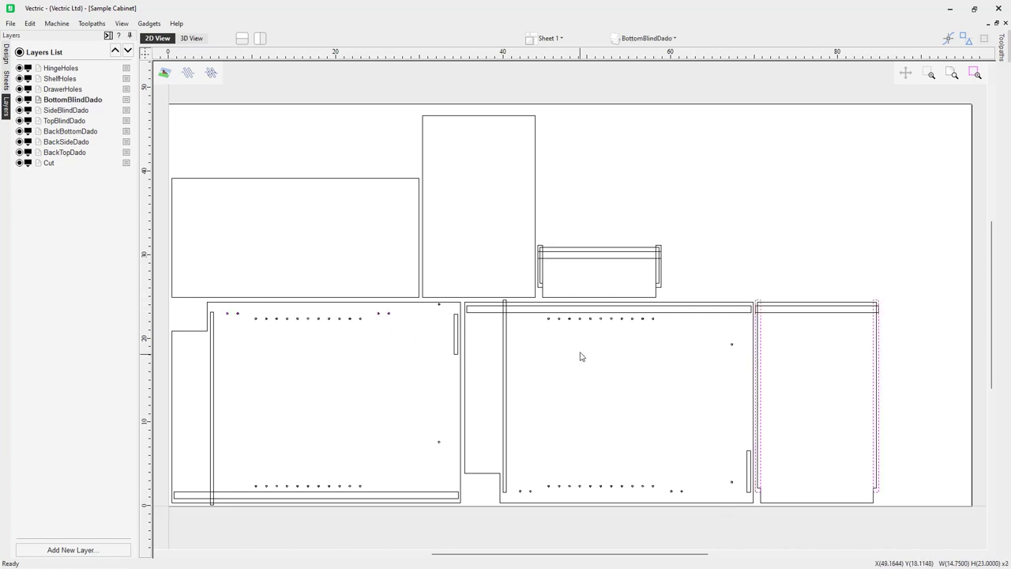
{"action": "left_click", "coordinate": [673, 40]}
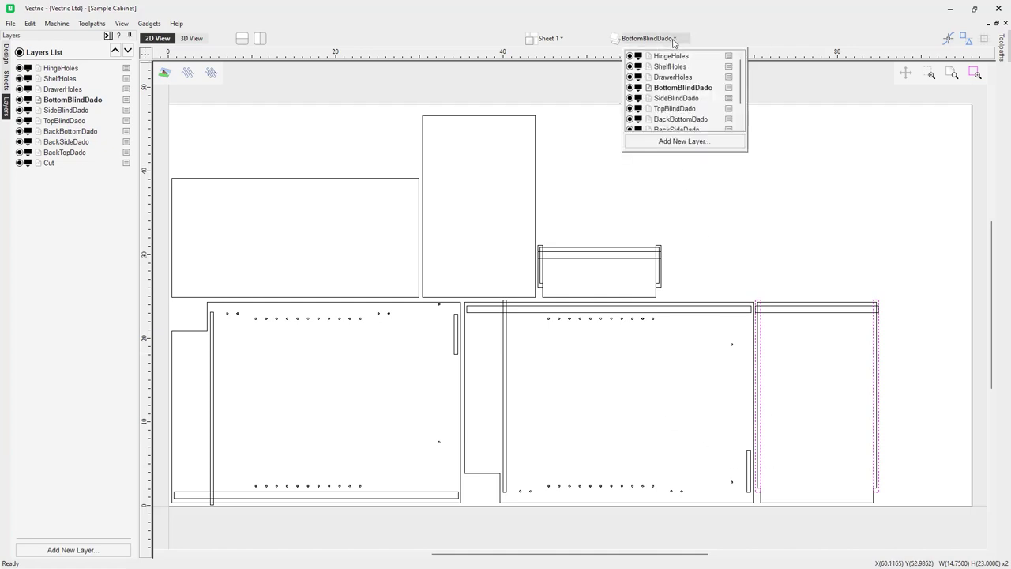
{"action": "left_click", "coordinate": [651, 111]}
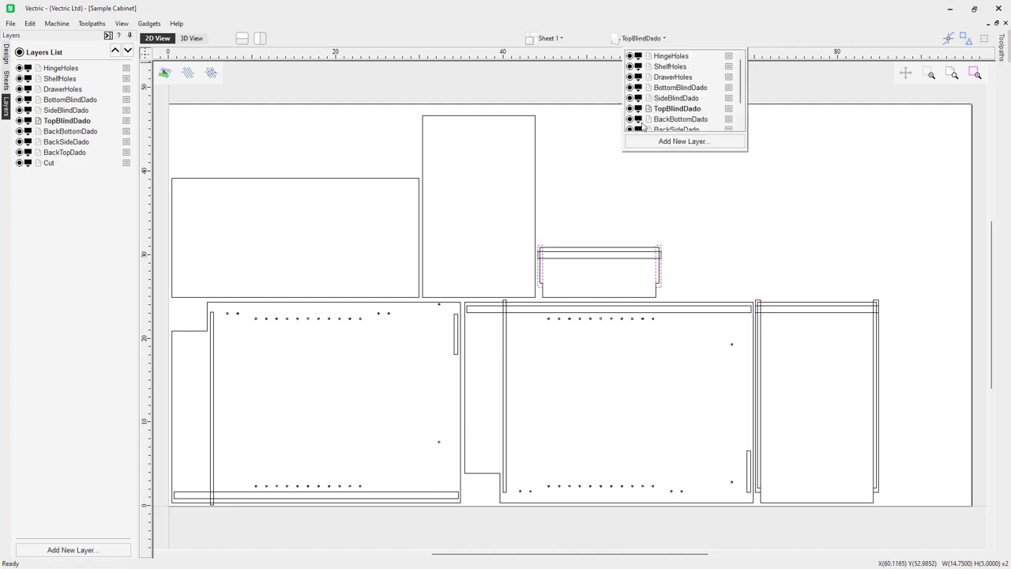
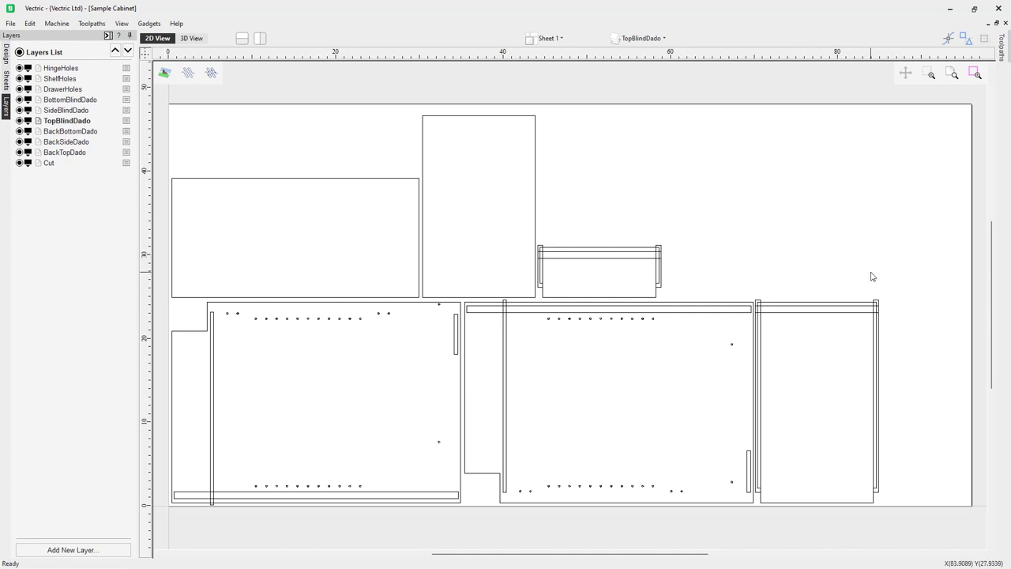
Examine the vertical BottomBlindDado vector and the horizontal BackBottomDado vector on the cabinet's bottom panel, and clear the selection
{"action": "left_click", "coordinate": [879, 299]}
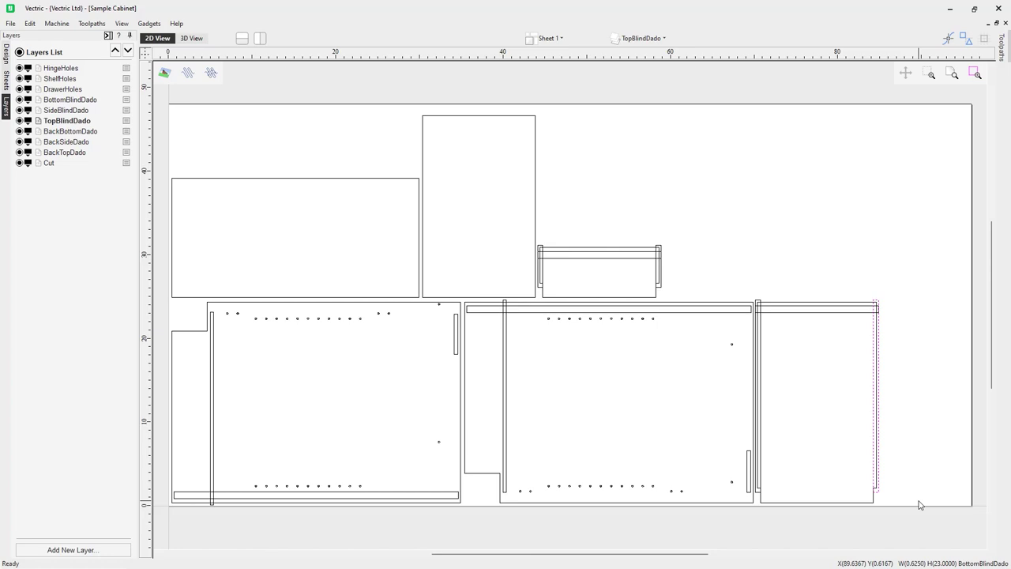
{"action": "left_click", "coordinate": [831, 315]}
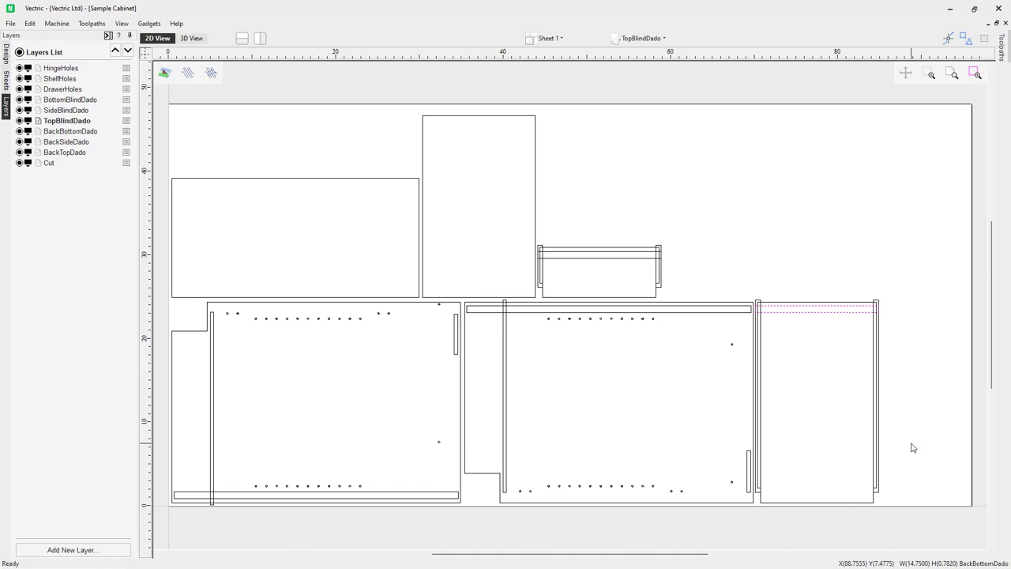
{"action": "left_click", "coordinate": [912, 447]}
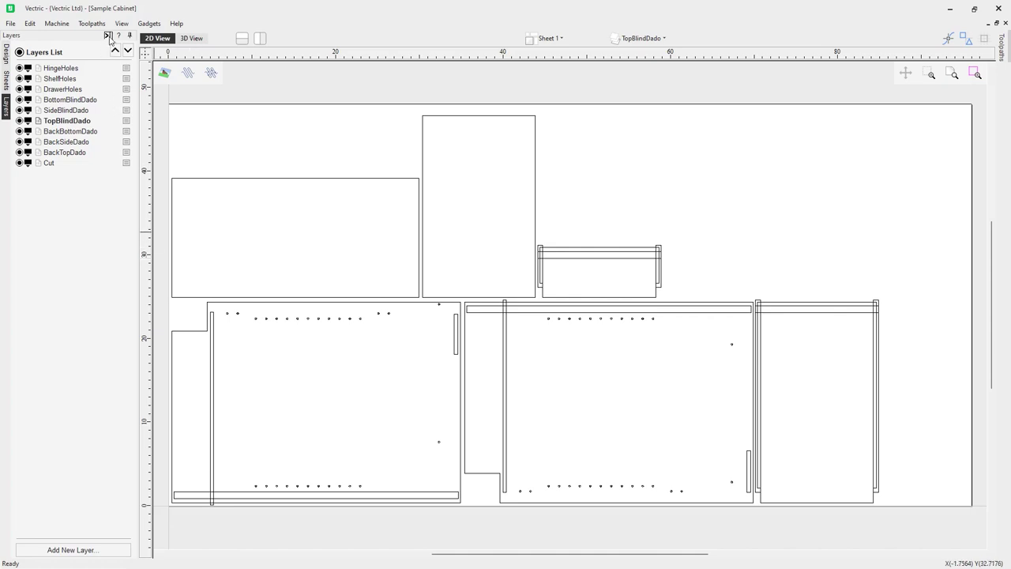
Switch to the toolpath layout and accept the material setup for Sheet 1
{"action": "left_click", "coordinate": [108, 37]}
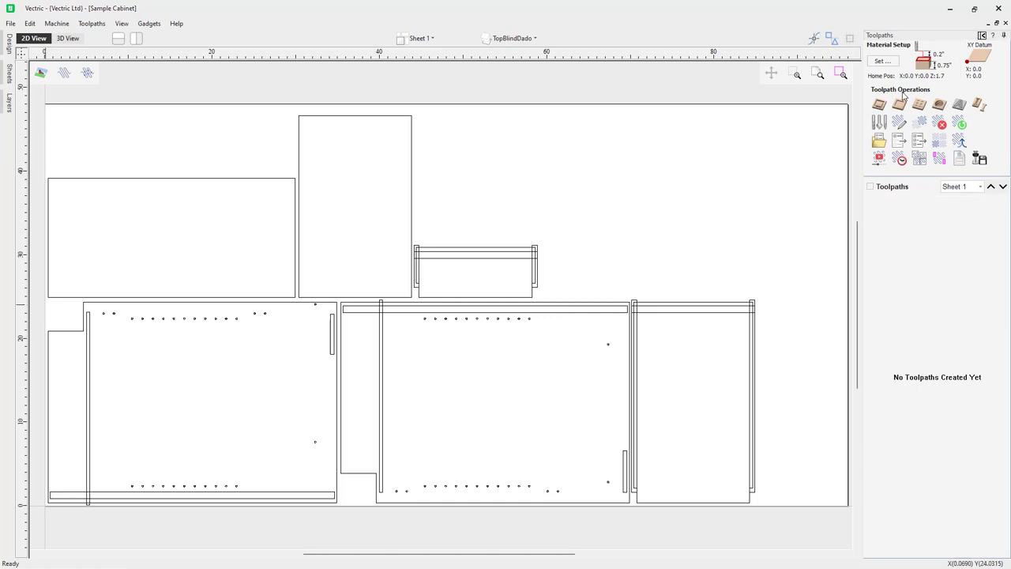
{"action": "left_click", "coordinate": [885, 61]}
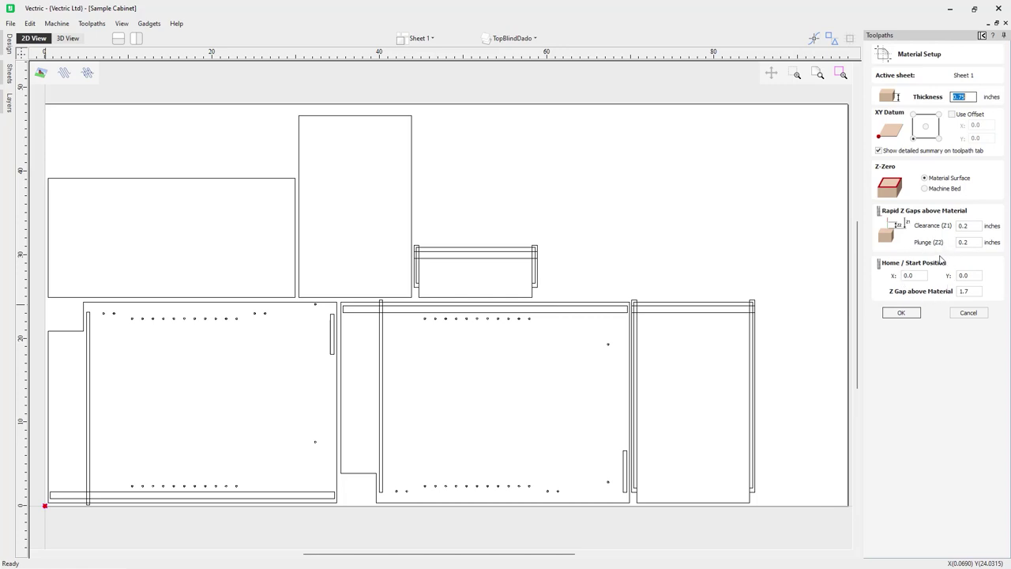
{"action": "left_click", "coordinate": [903, 316]}
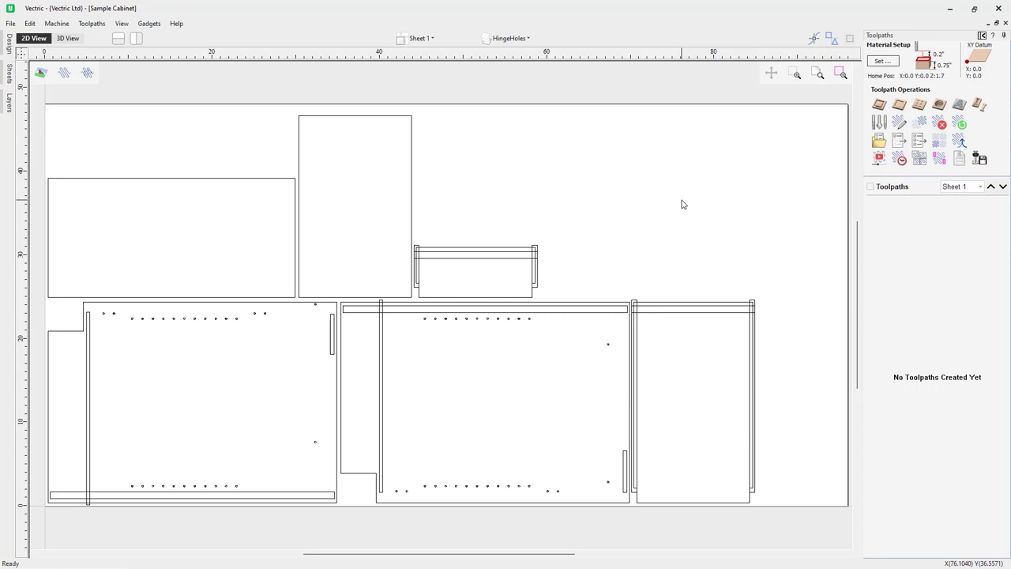
Start a drilling toolpath and assign the 118° 1/4" drill from the tool database
{"action": "left_click", "coordinate": [921, 110]}
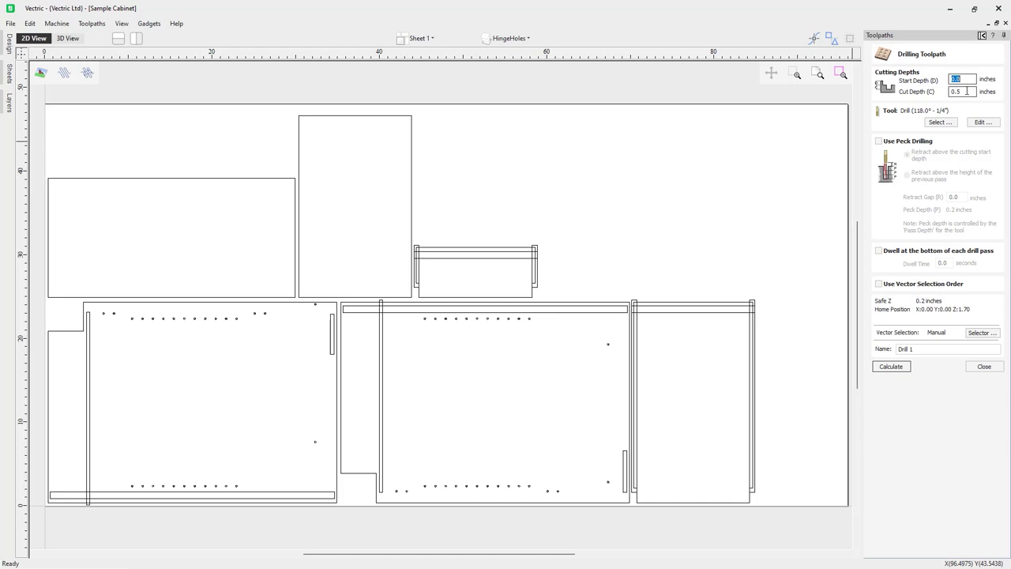
{"action": "left_click", "coordinate": [939, 123]}
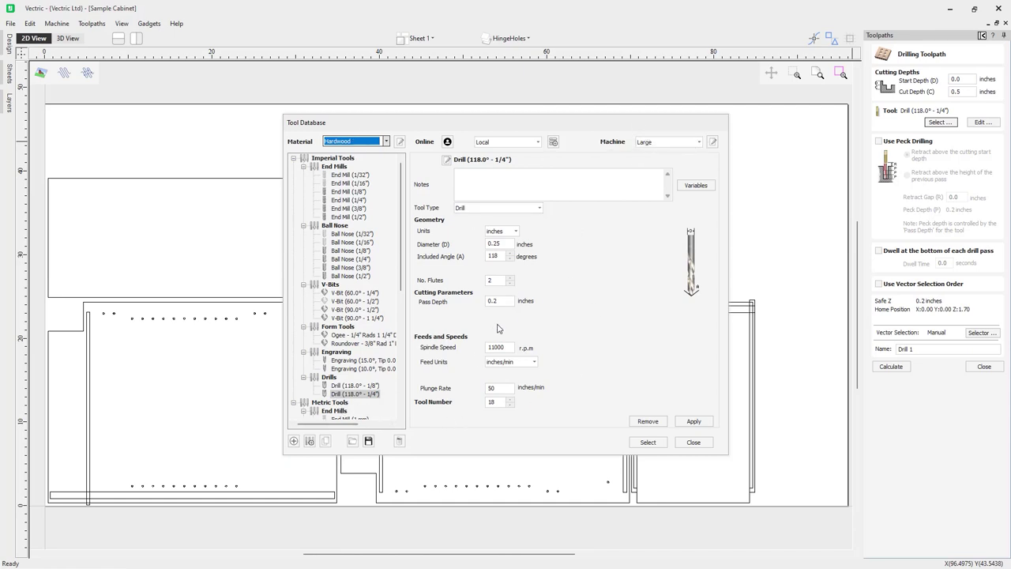
{"action": "left_click", "coordinate": [656, 446]}
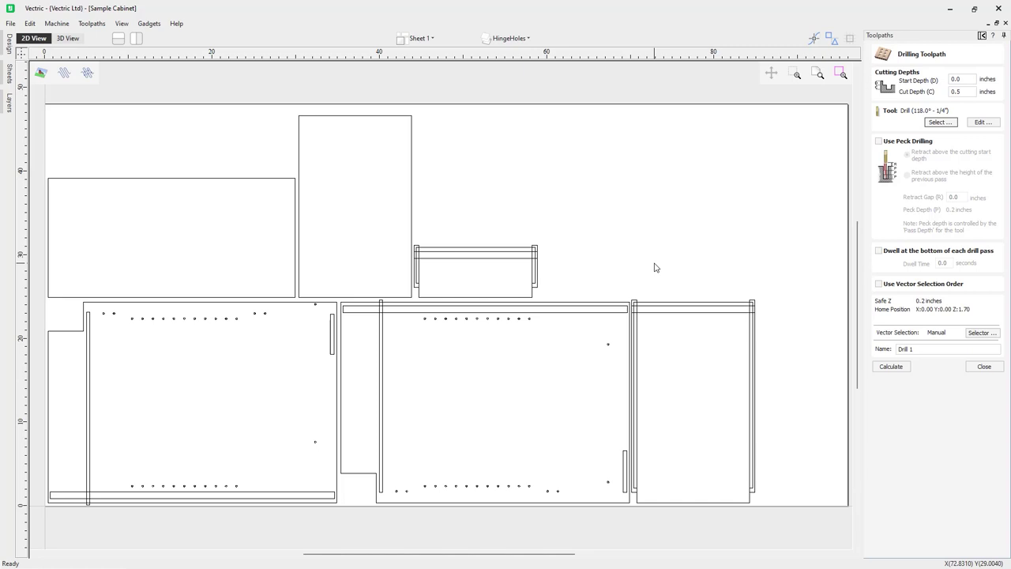
Filter the vector selection to all closed circles on the HingeHoles layer only and associate it with the drilling toolpath
{"action": "left_click", "coordinate": [980, 332]}
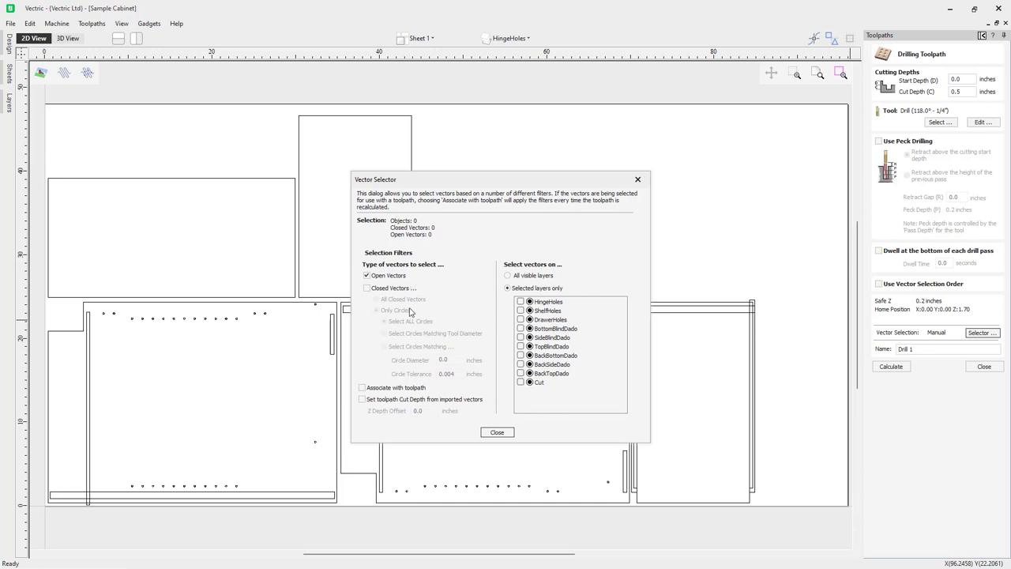
{"action": "left_click", "coordinate": [366, 289]}
{"action": "left_click", "coordinate": [367, 275]}
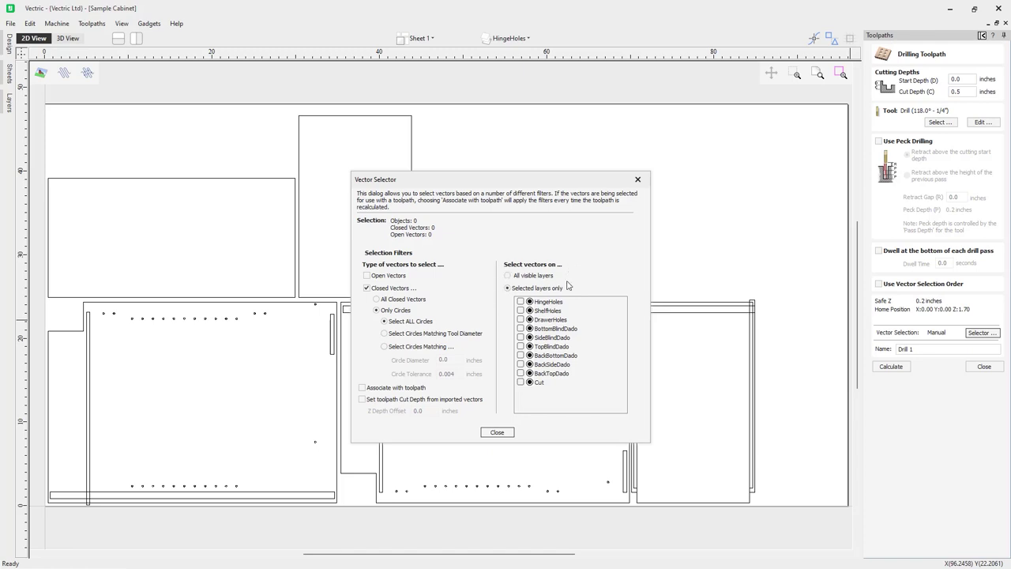
{"action": "left_click", "coordinate": [508, 275]}
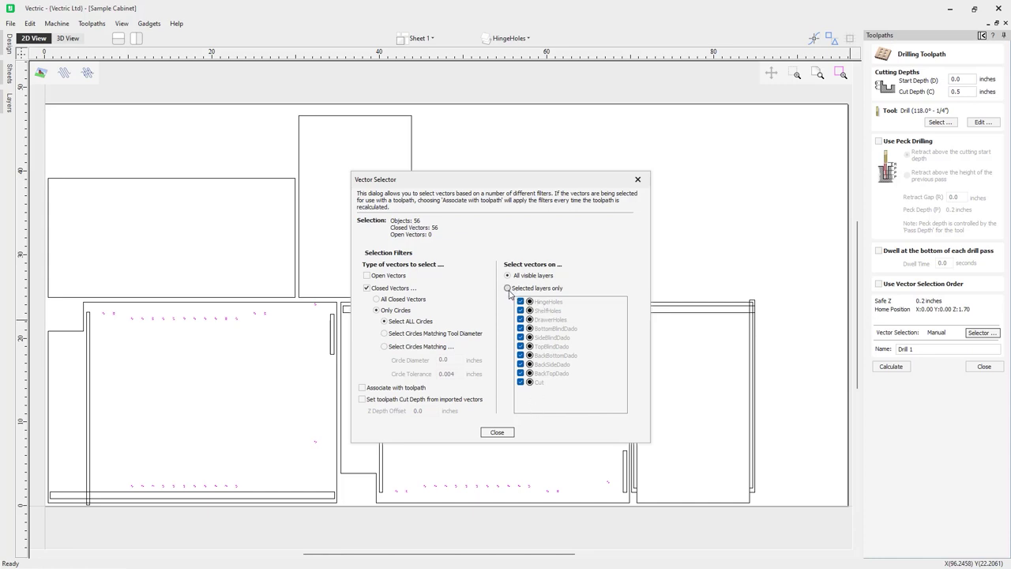
{"action": "left_click", "coordinate": [507, 287]}
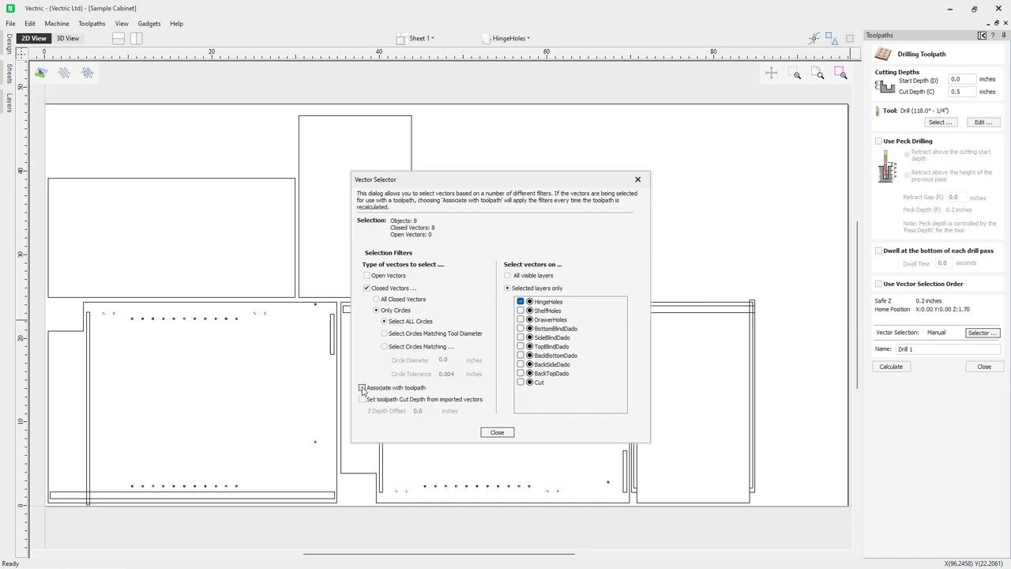
{"action": "left_click", "coordinate": [500, 435]}
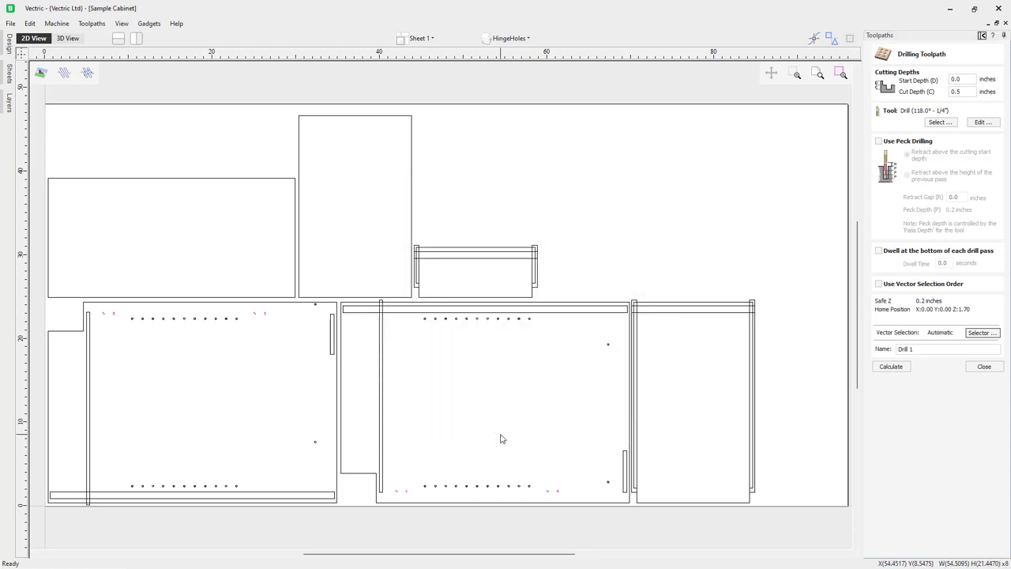
Copy the HingeHoles layer name into the toolpath name to make it Drill HingeHoles, and calculate the toolpath
{"action": "left_click", "coordinate": [917, 350]}
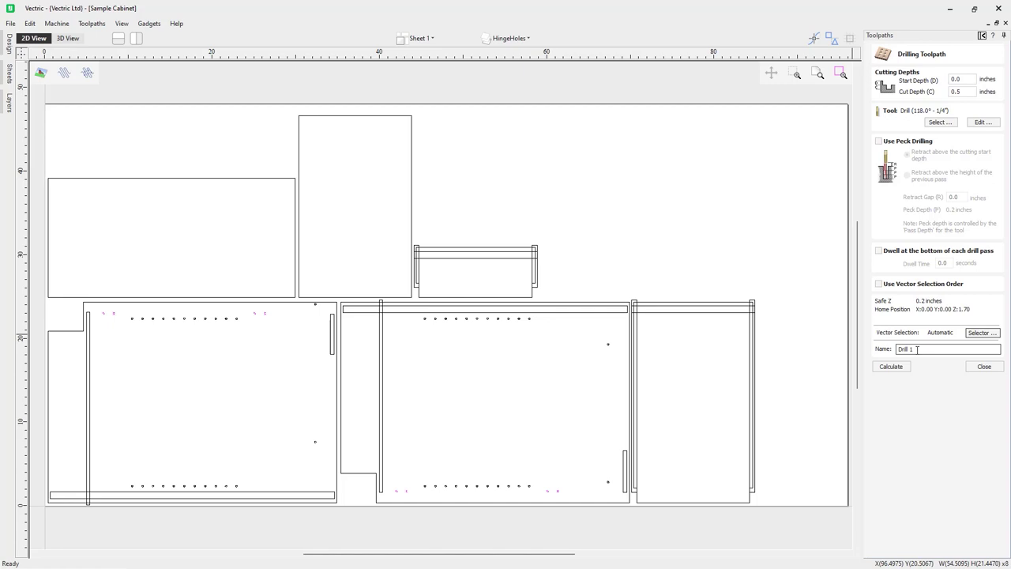
{"action": "left_click", "coordinate": [509, 38]}
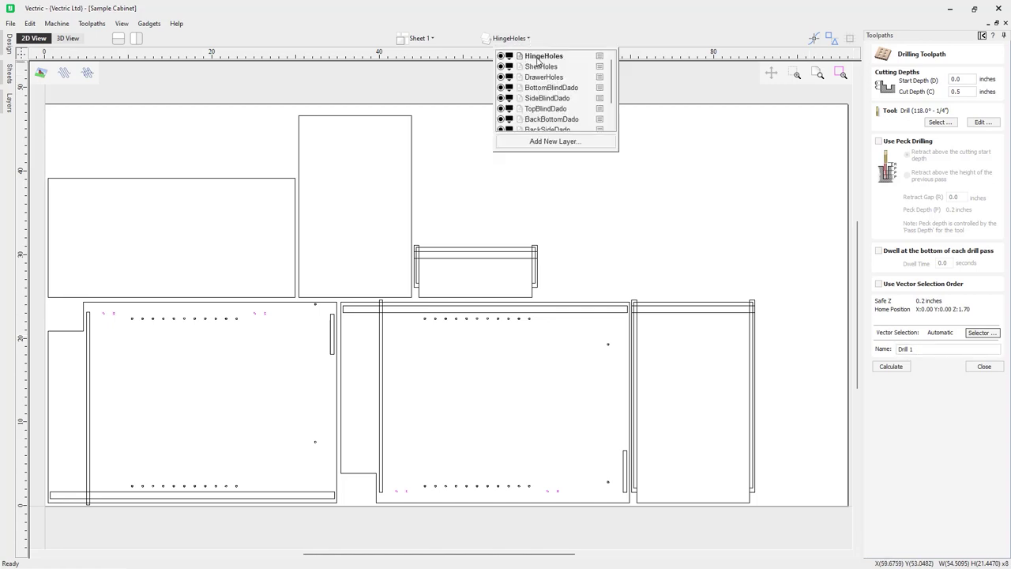
{"action": "double_click", "coordinate": [537, 60]}
{"action": "right_click", "coordinate": [538, 60]}
{"action": "left_click", "coordinate": [561, 88]}
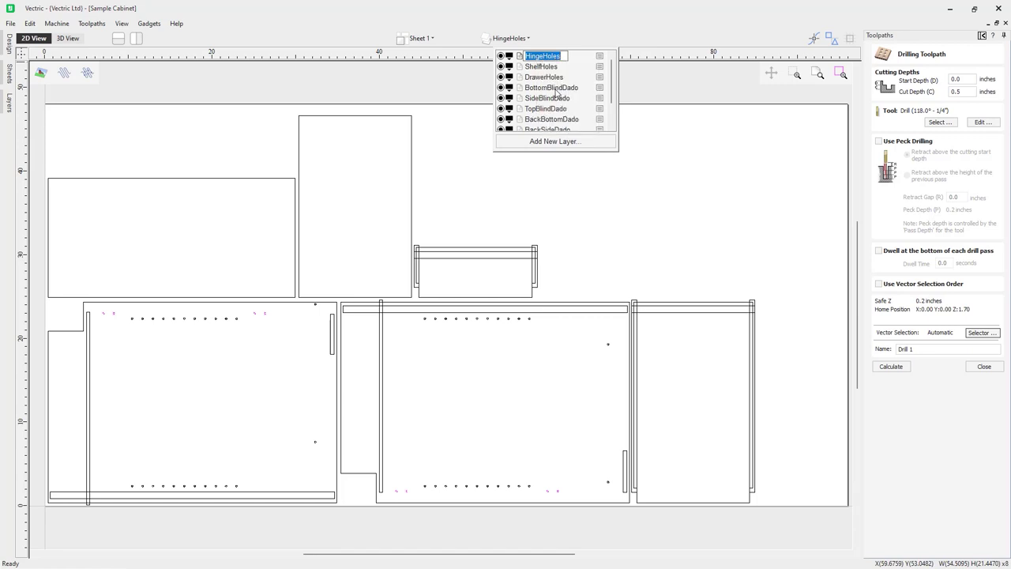
{"action": "left_click", "coordinate": [921, 348]}
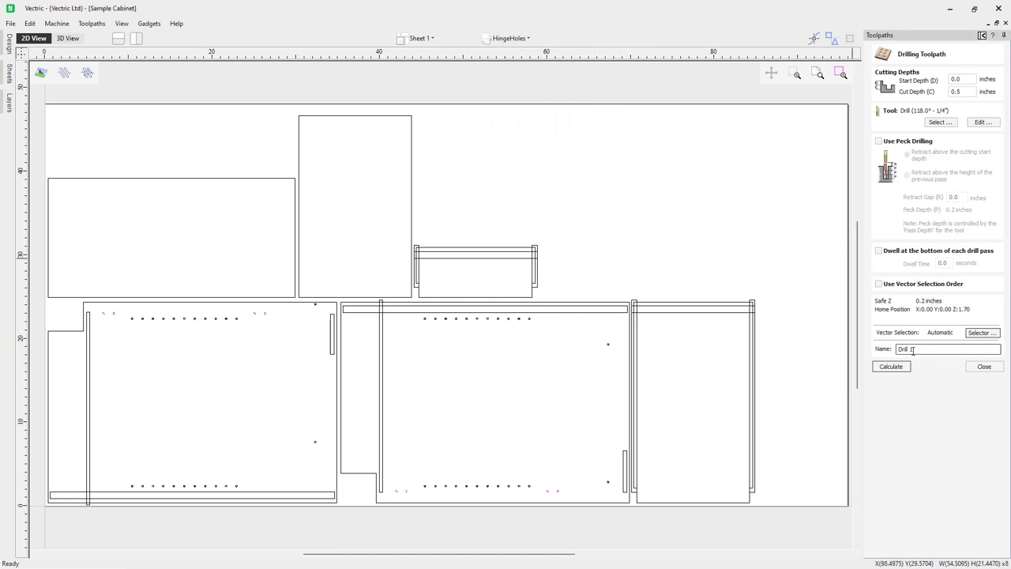
{"action": "right_click", "coordinate": [911, 348]}
{"action": "left_click", "coordinate": [929, 397]}
{"action": "left_click", "coordinate": [890, 368]}
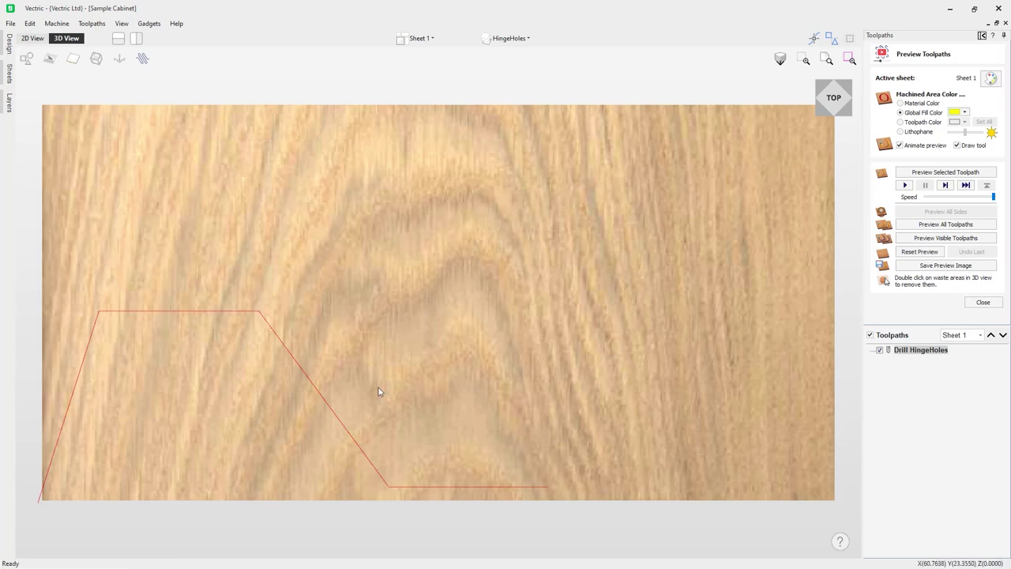
Preview the visible toolpaths on the 3D material, close the preview and return to the 2D view
{"action": "left_click", "coordinate": [934, 239]}
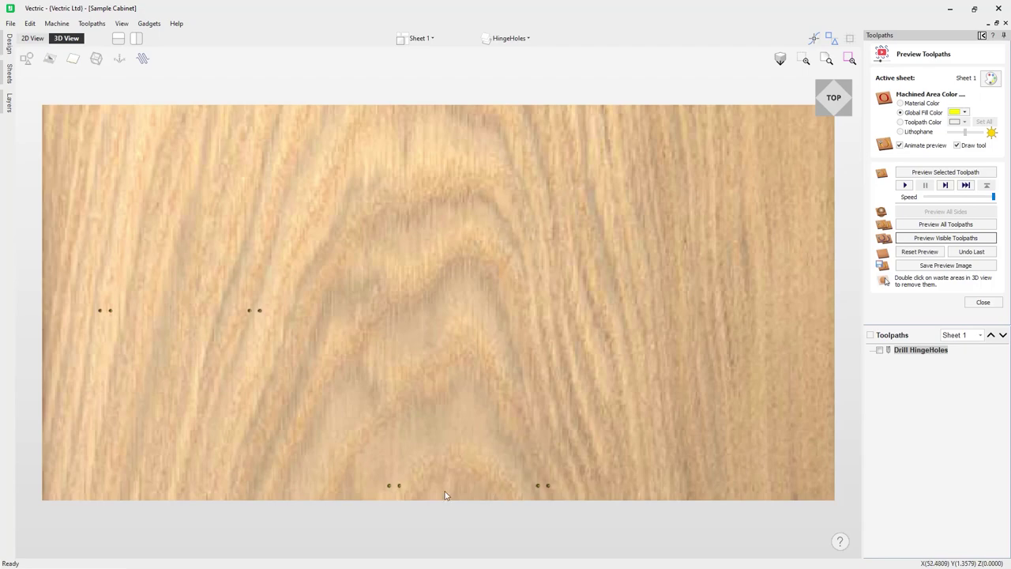
{"action": "left_click", "coordinate": [983, 302]}
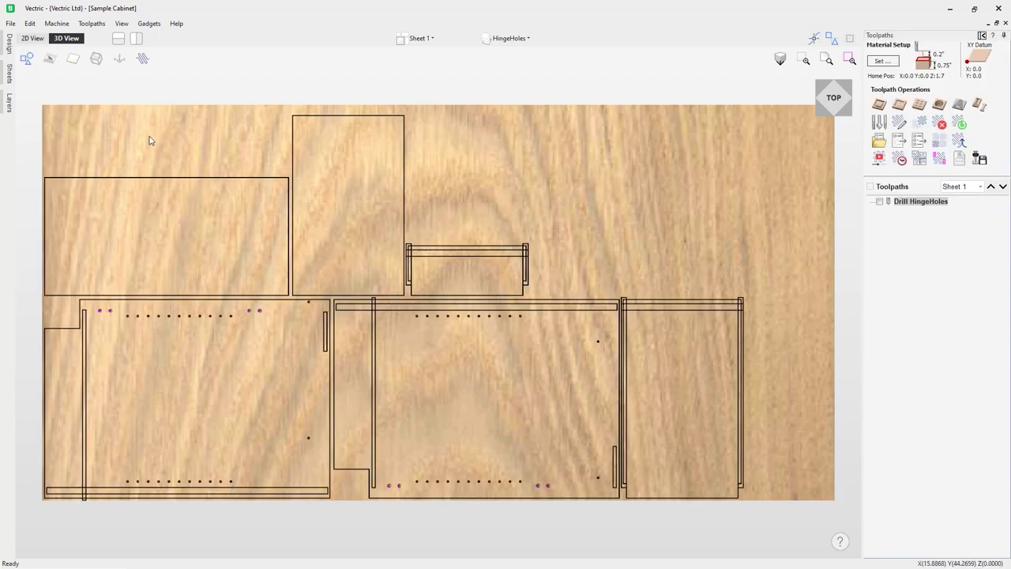
{"action": "left_click", "coordinate": [33, 38]}
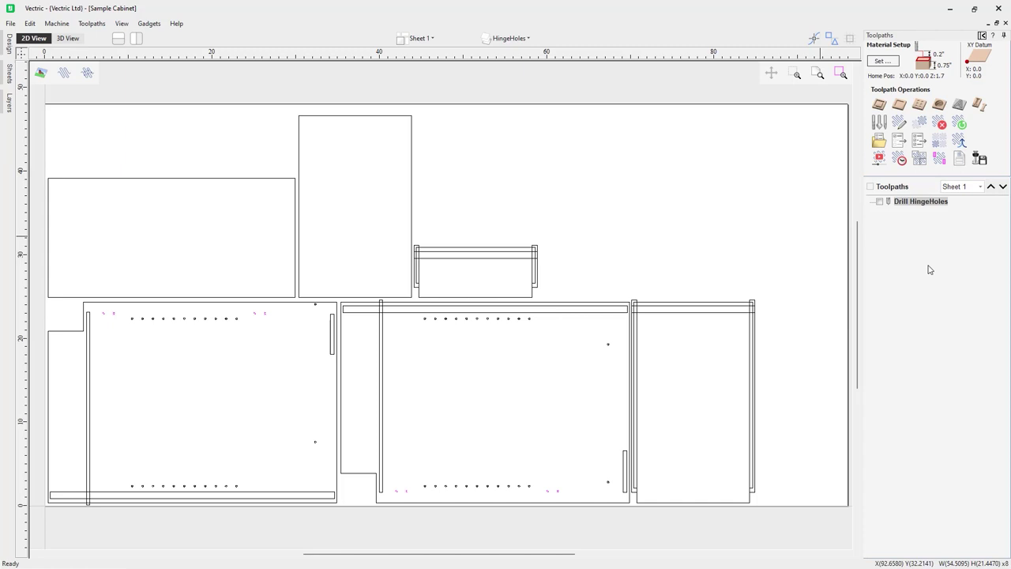
Start a new drilling toolpath, filter its vector selection to all circles on the ShelfHoles layer only and associate it with the toolpath
{"action": "left_click", "coordinate": [919, 105]}
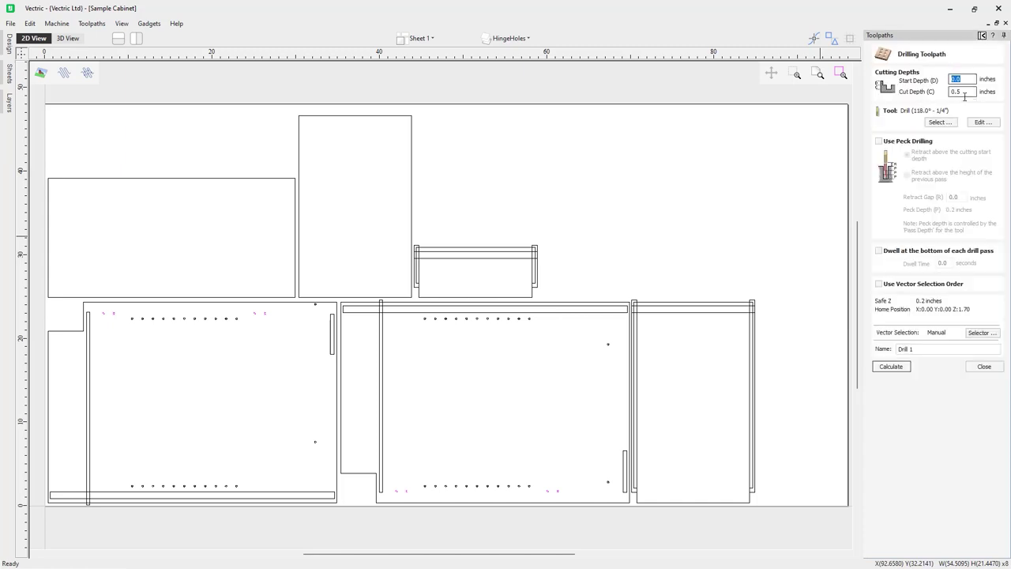
{"action": "left_click", "coordinate": [982, 333]}
{"action": "left_click", "coordinate": [520, 301]}
{"action": "left_click", "coordinate": [521, 310]}
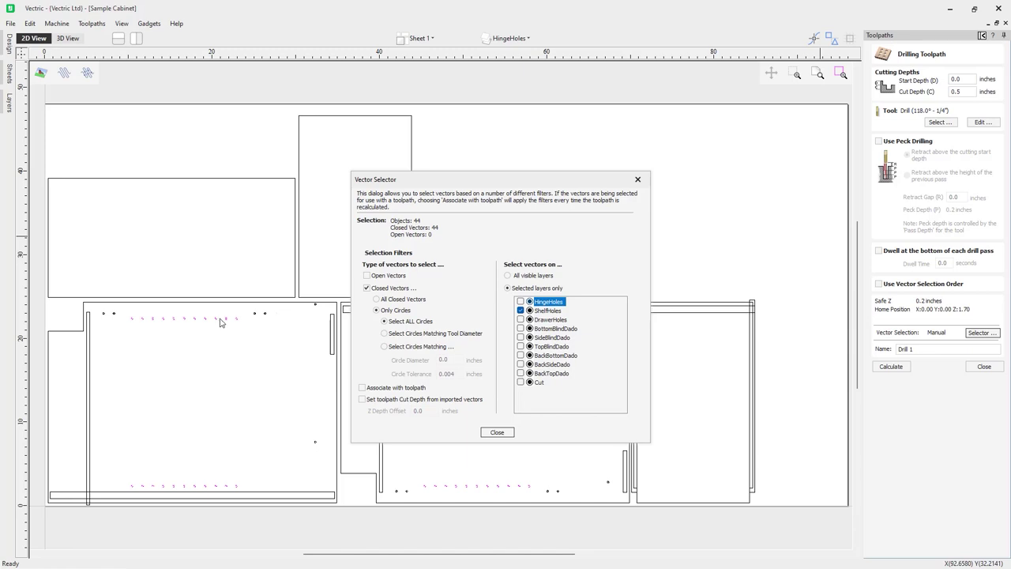
{"action": "left_click", "coordinate": [362, 387]}
{"action": "left_click", "coordinate": [498, 434]}
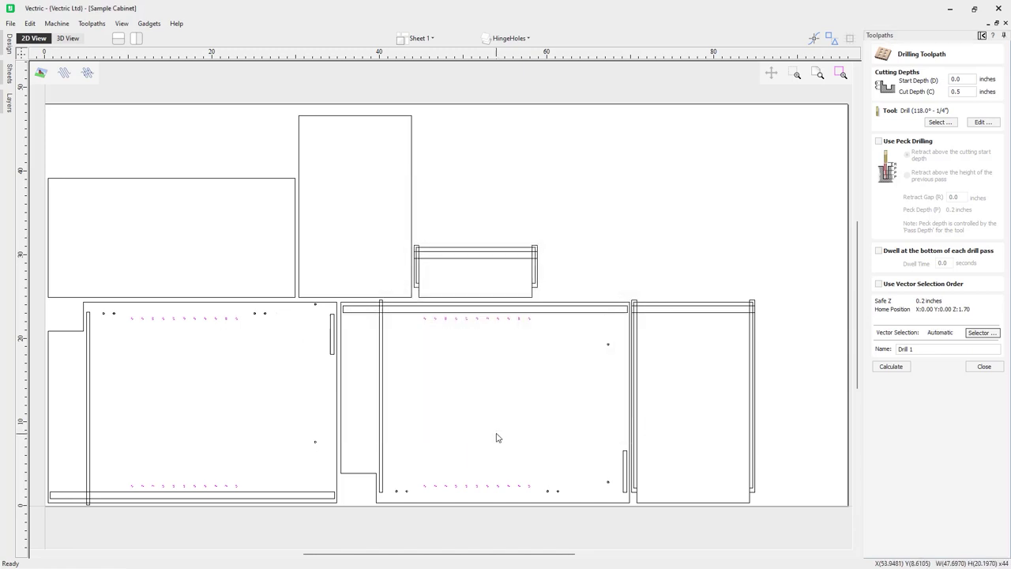
Copy the ShelfHoles layer name into the toolpath name to make it Drill ShelfHoles, and calculate the toolpath
{"action": "left_click", "coordinate": [509, 38]}
{"action": "right_click", "coordinate": [539, 69]}
{"action": "left_click", "coordinate": [577, 160]}
{"action": "right_click", "coordinate": [543, 67]}
{"action": "left_click", "coordinate": [563, 101]}
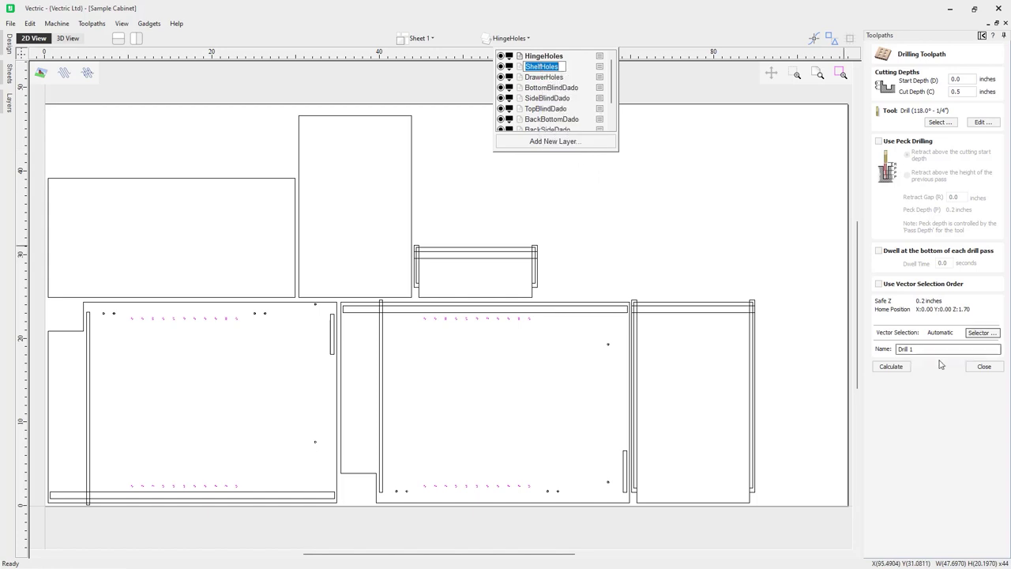
{"action": "double_click", "coordinate": [910, 350]}
{"action": "right_click", "coordinate": [910, 349]}
{"action": "left_click", "coordinate": [924, 393]}
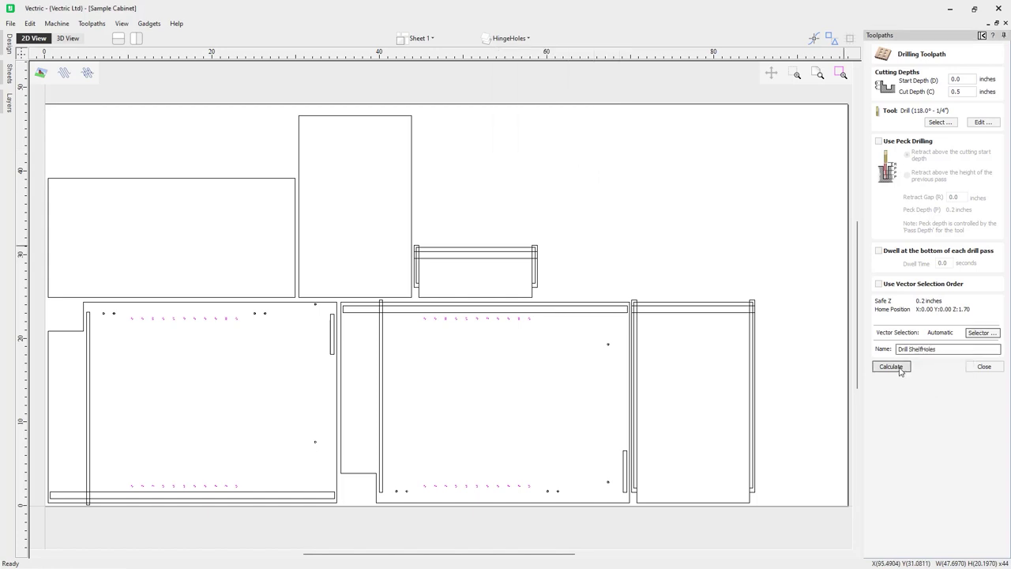
{"action": "left_click", "coordinate": [891, 365]}
Preview the visible hinge and shelf hole toolpaths on the 3D material, close the preview and return to the 2D view
{"action": "left_click", "coordinate": [929, 239]}
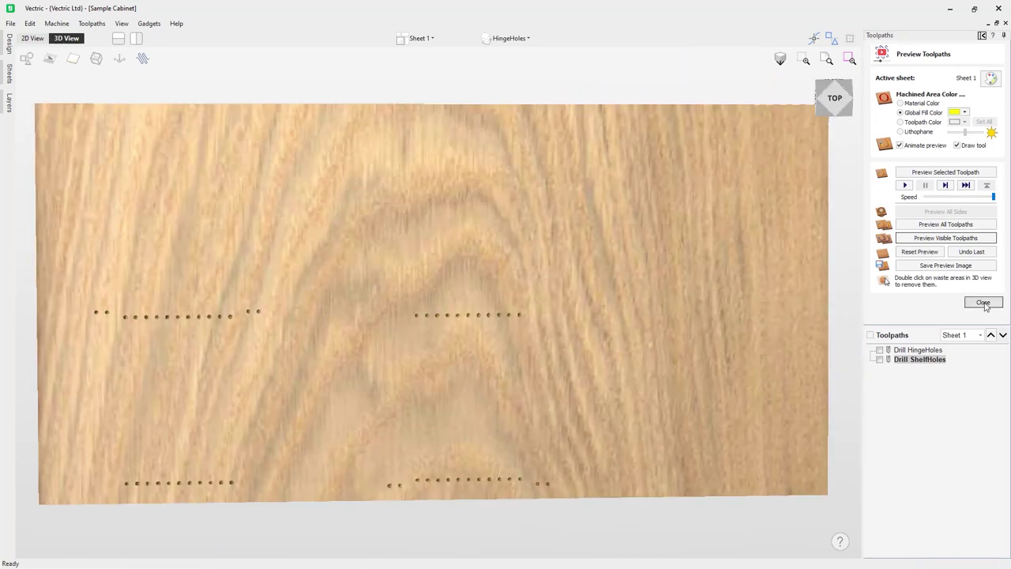
{"action": "left_click", "coordinate": [982, 303]}
{"action": "left_click", "coordinate": [32, 38]}
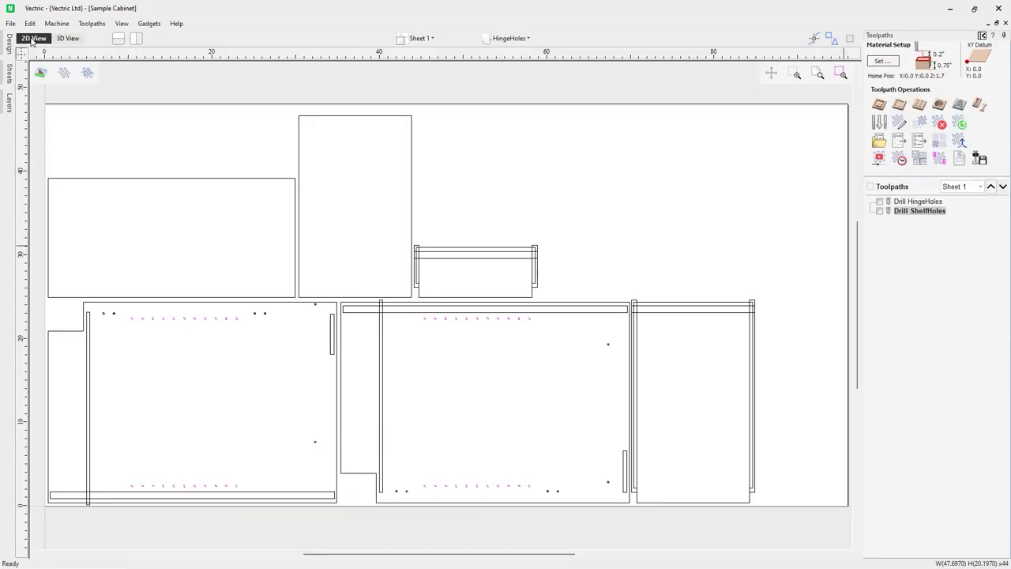
Start another drilling toolpath and associate it with all circles on the DrawerHoles layer only
{"action": "left_click", "coordinate": [918, 105]}
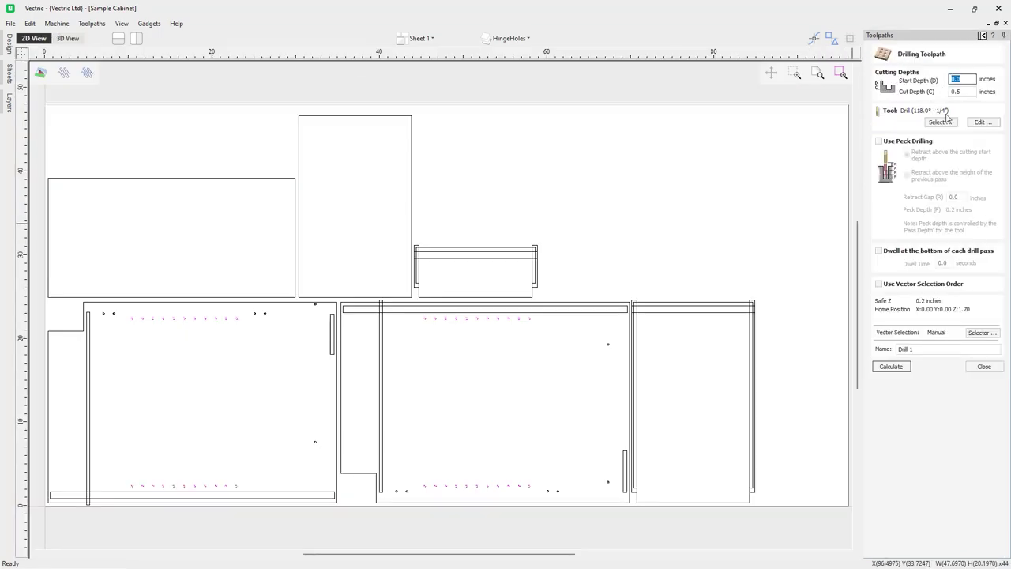
{"action": "left_click", "coordinate": [982, 333]}
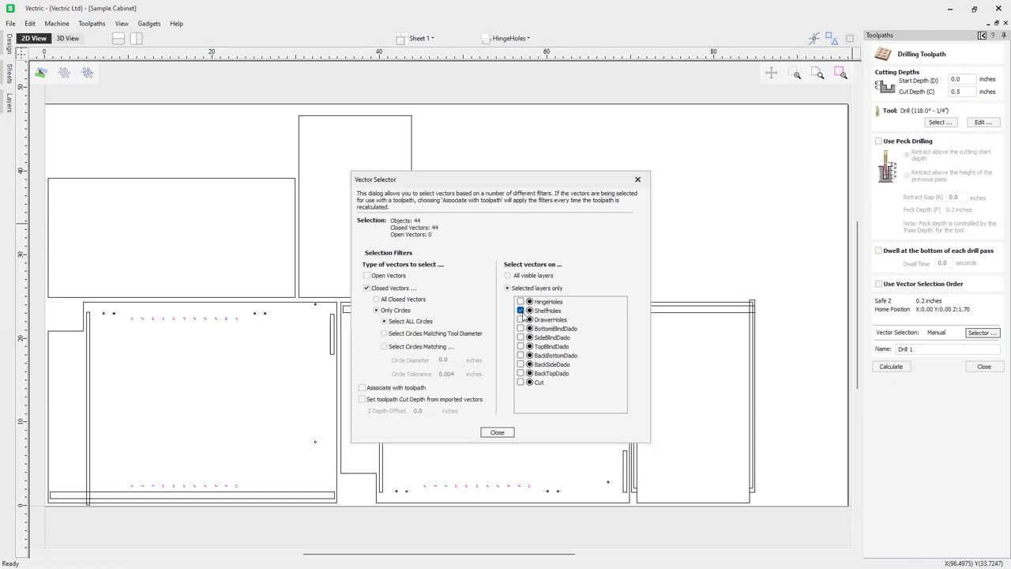
{"action": "left_click", "coordinate": [361, 387]}
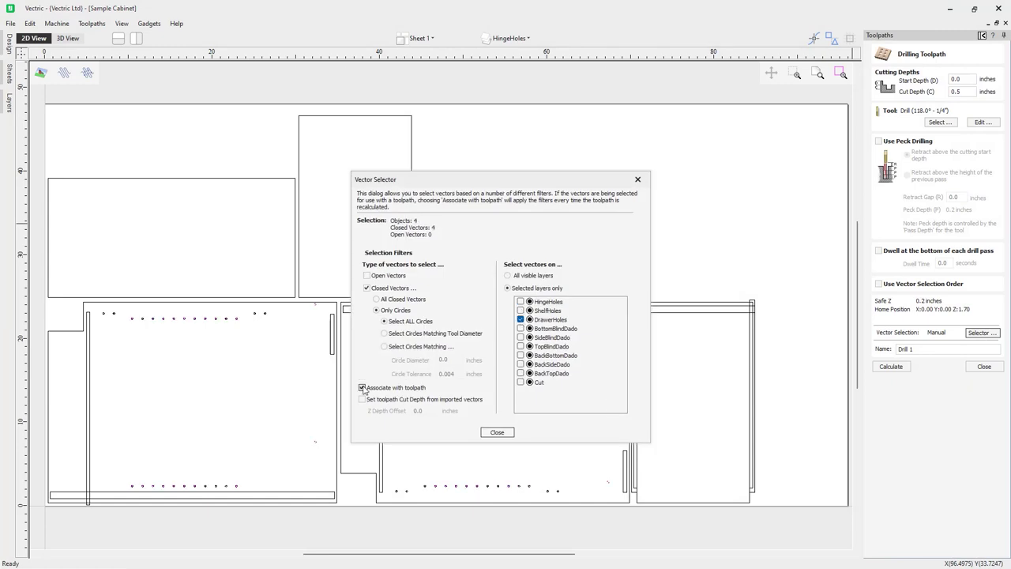
{"action": "left_click", "coordinate": [497, 432]}
Activate the DrawerHoles layer, copy its name into the toolpath name to make it Drill DrawerHoles, and calculate the toolpath
{"action": "left_click", "coordinate": [527, 39]}
{"action": "left_click", "coordinate": [545, 76]}
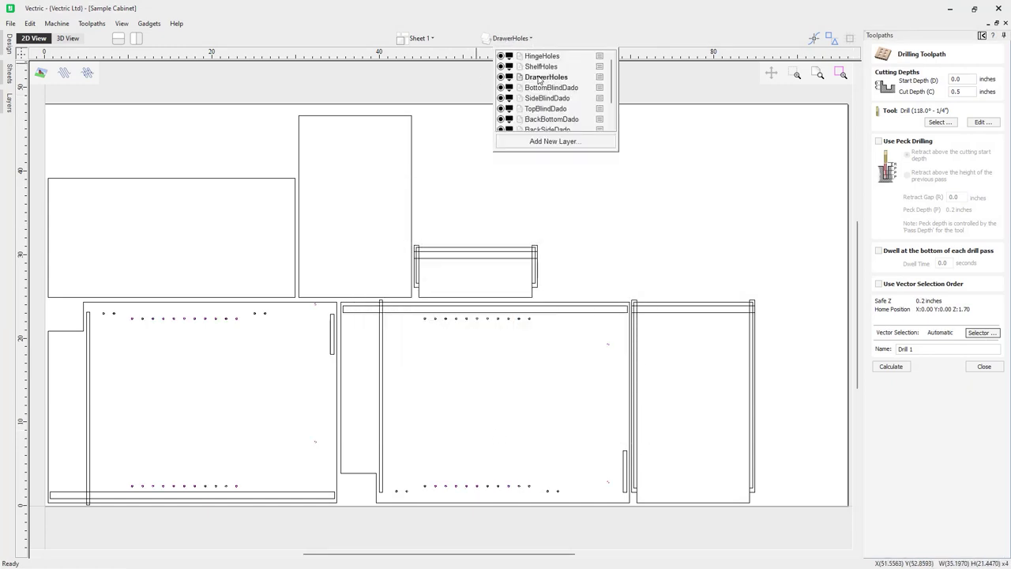
{"action": "right_click", "coordinate": [545, 77]}
{"action": "left_click", "coordinate": [565, 167]}
{"action": "right_click", "coordinate": [549, 75]}
{"action": "left_click", "coordinate": [570, 108]}
{"action": "key", "text": "ctrl+c"}
{"action": "double_click", "coordinate": [908, 349]}
{"action": "right_click", "coordinate": [910, 348]}
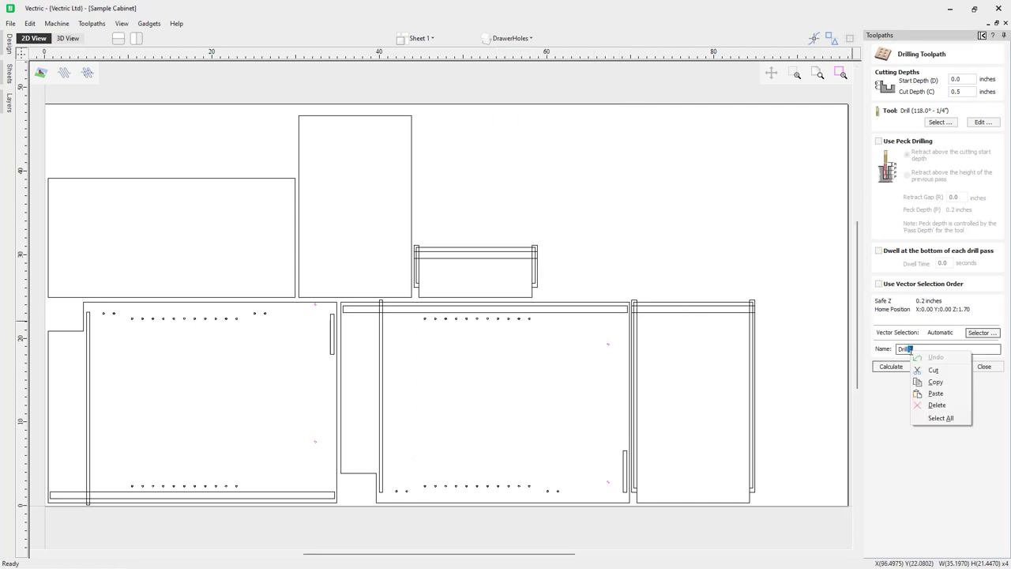
{"action": "left_click", "coordinate": [937, 392]}
{"action": "left_click", "coordinate": [904, 368]}
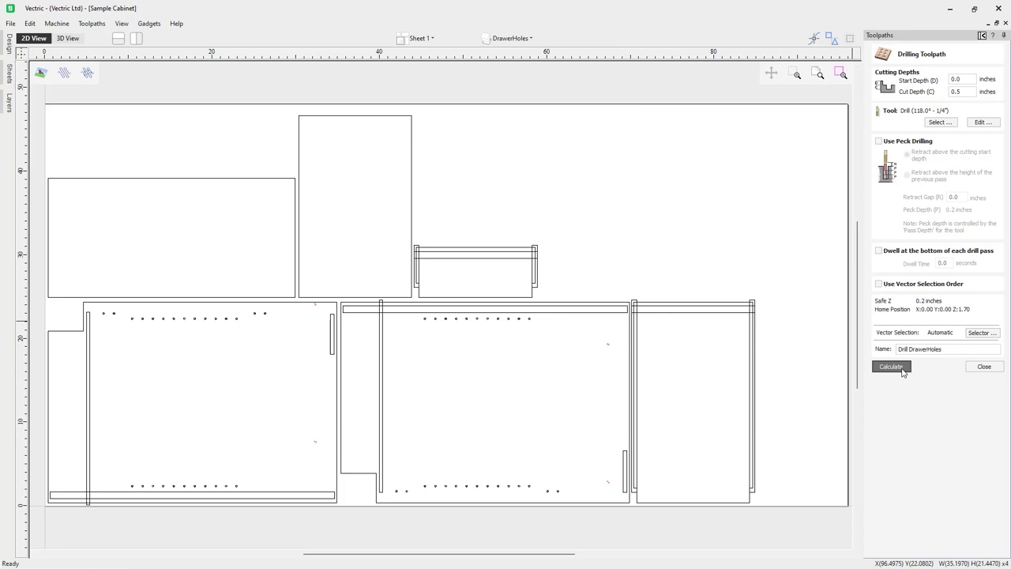
Preview the visible toolpaths including the drawer holes in 3D, inspect the board and return to the 2D view
{"action": "left_click", "coordinate": [906, 240]}
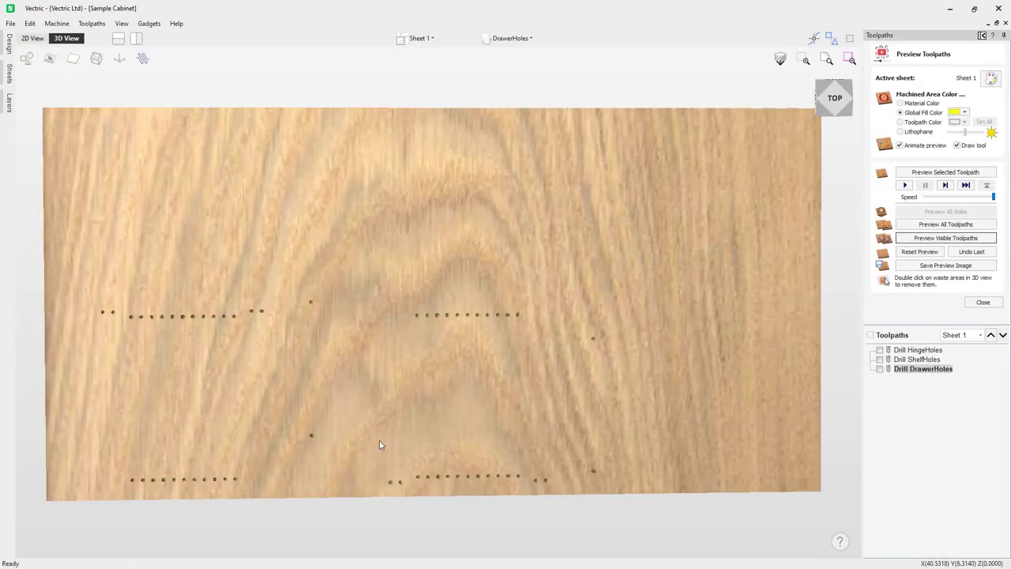
{"action": "left_click_drag", "start_coordinate": [402, 418], "coordinate": [427, 385]}
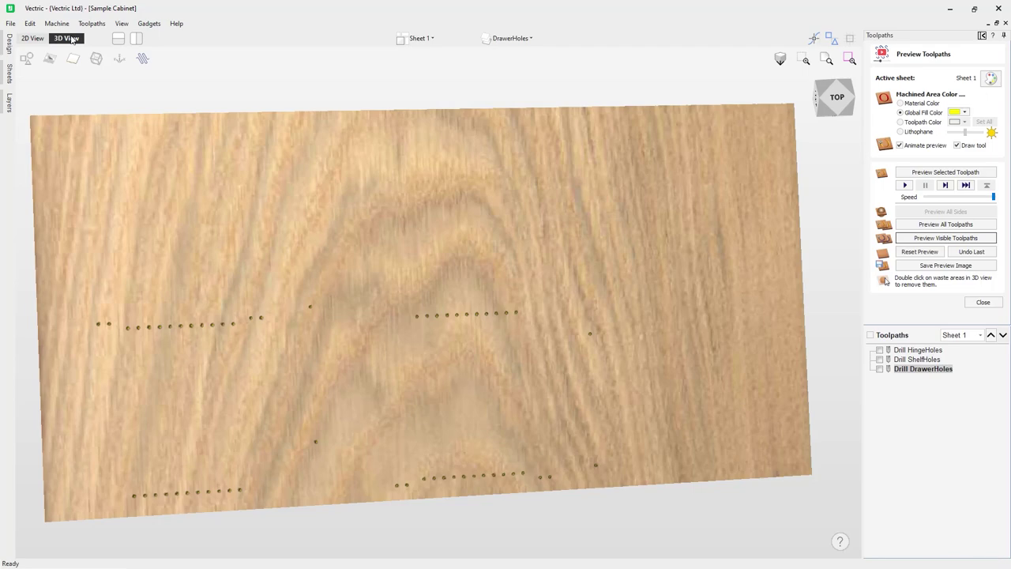
{"action": "left_click", "coordinate": [33, 38]}
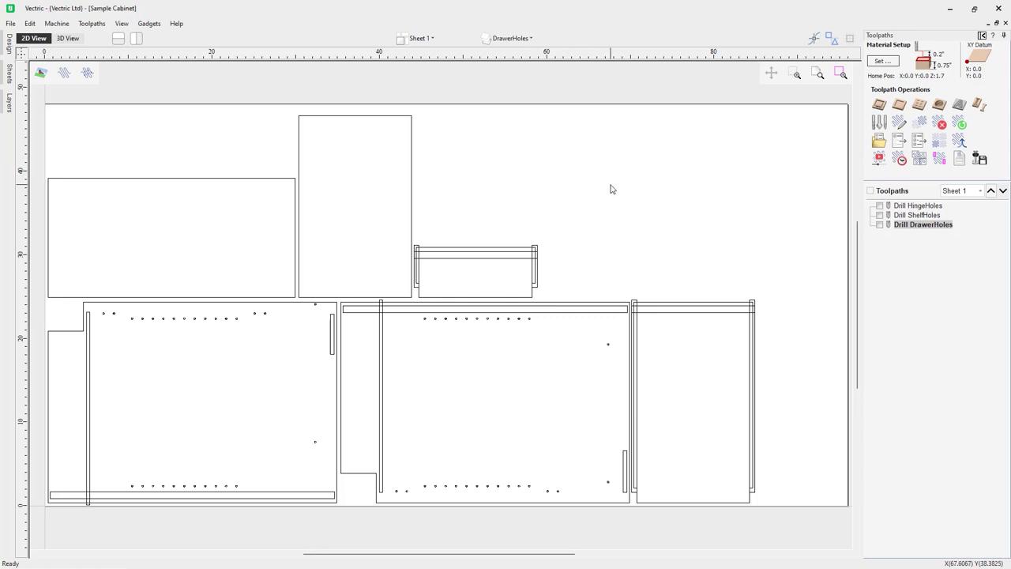
Start a 2D profile toolpath, and hide and show its advanced toolpath options again
{"action": "left_click", "coordinate": [881, 108]}
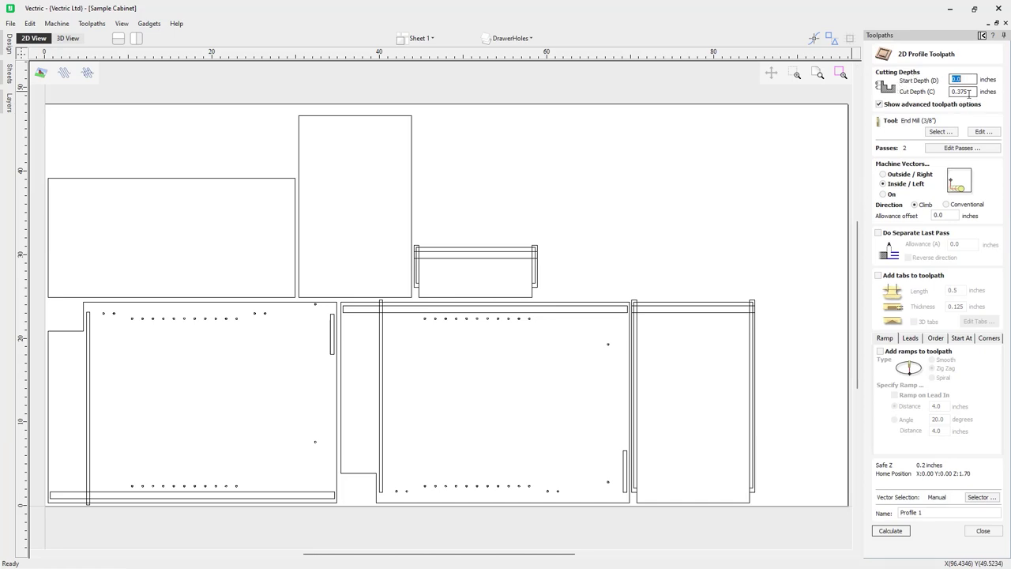
{"action": "left_click", "coordinate": [879, 106]}
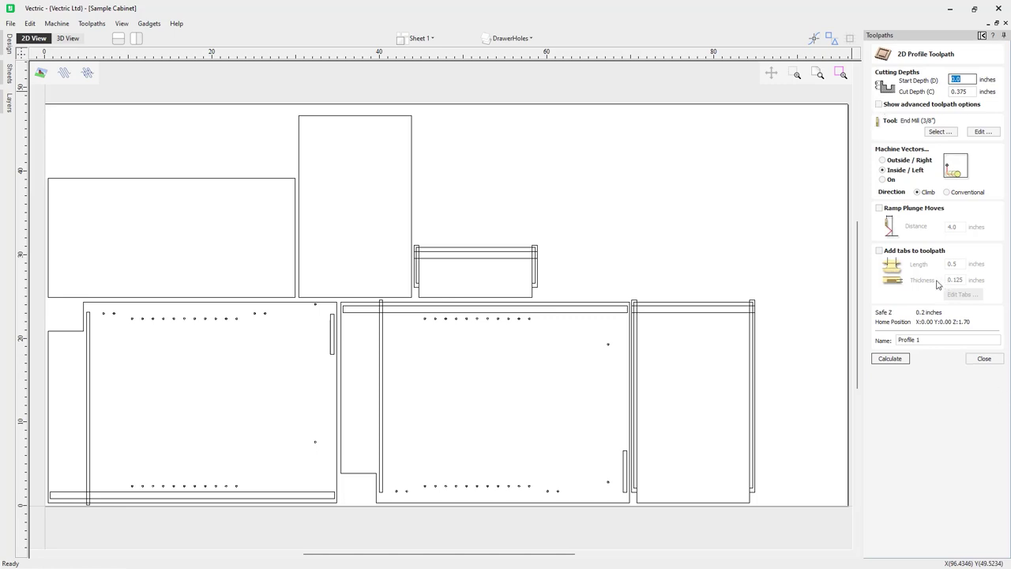
{"action": "left_click", "coordinate": [879, 104]}
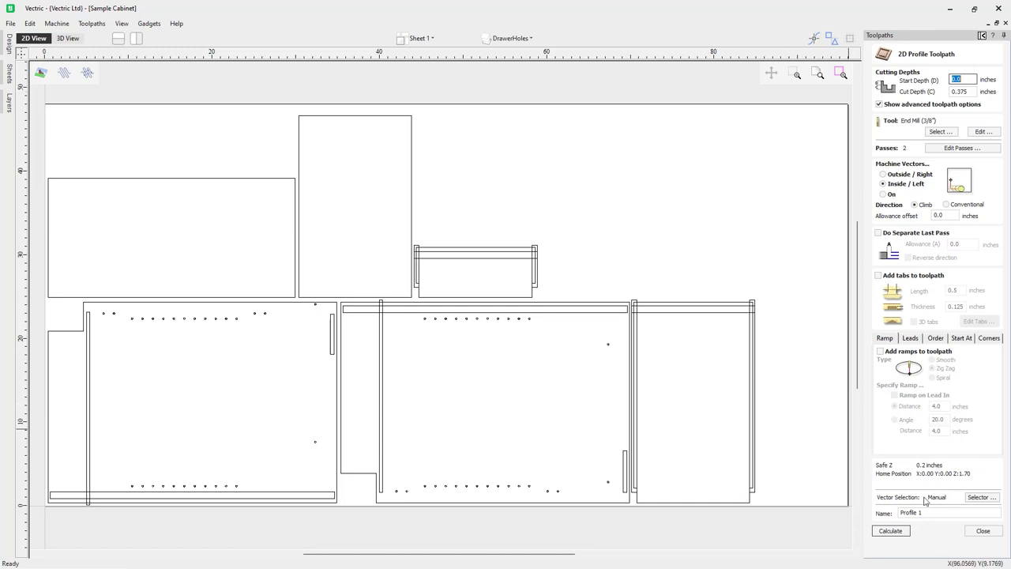
Filter the vector selection to all closed vectors on the BottomBlindDado layer only and associate it with the profile toolpath
{"action": "left_click", "coordinate": [982, 497]}
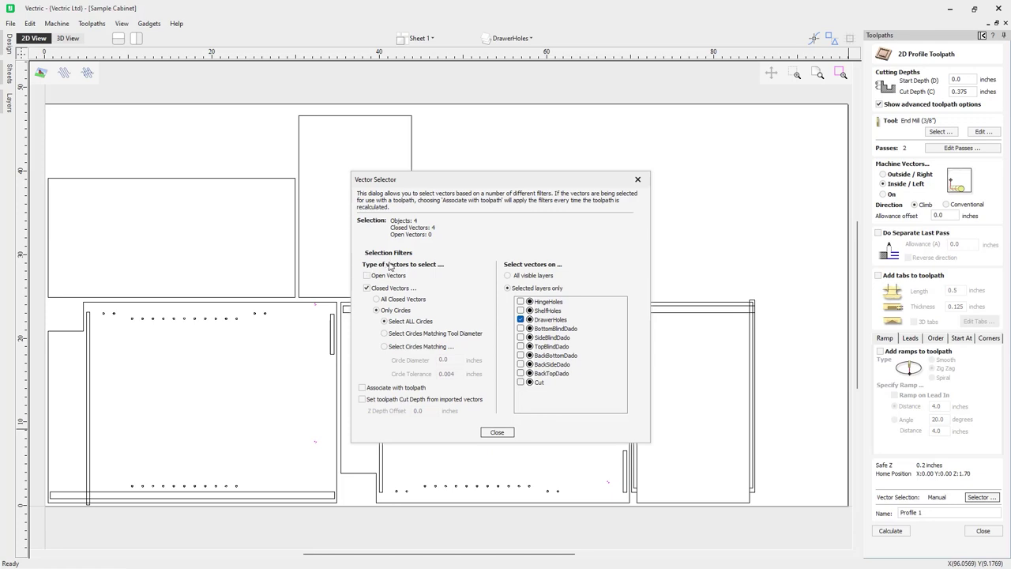
{"action": "left_click", "coordinate": [377, 300]}
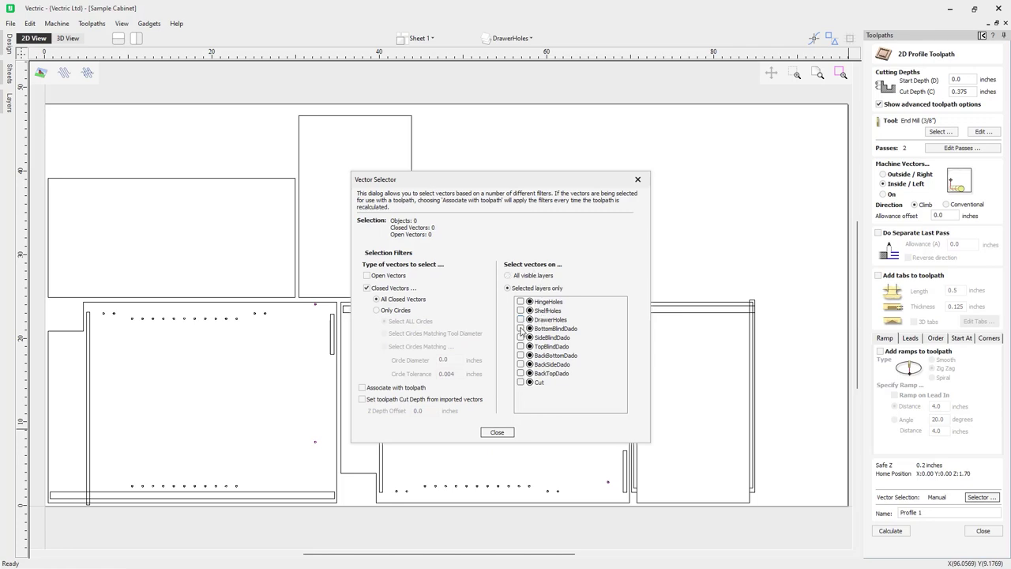
{"action": "left_click", "coordinate": [521, 329]}
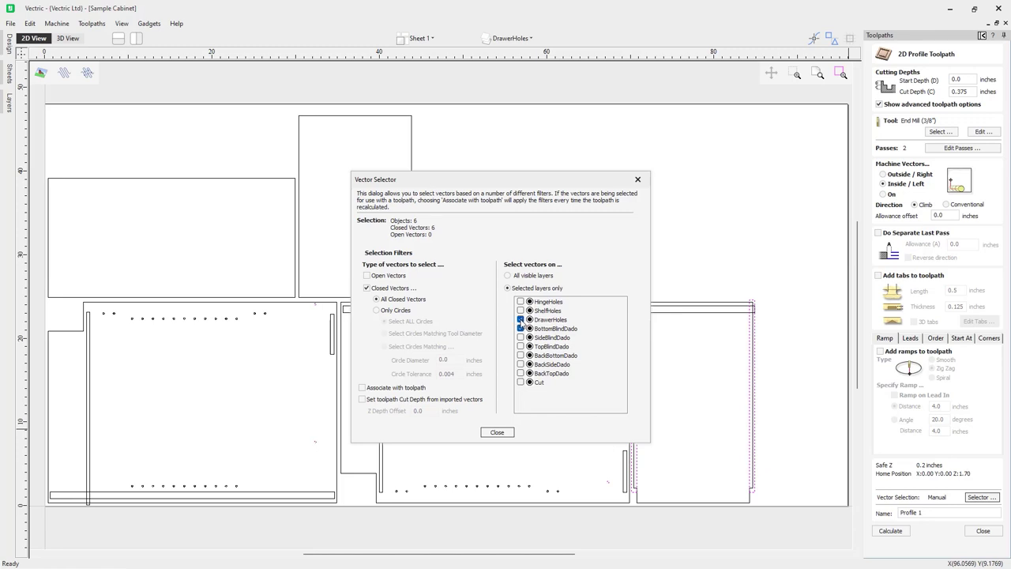
{"action": "left_click", "coordinate": [520, 320]}
{"action": "left_click", "coordinate": [520, 329]}
{"action": "left_click", "coordinate": [499, 435]}
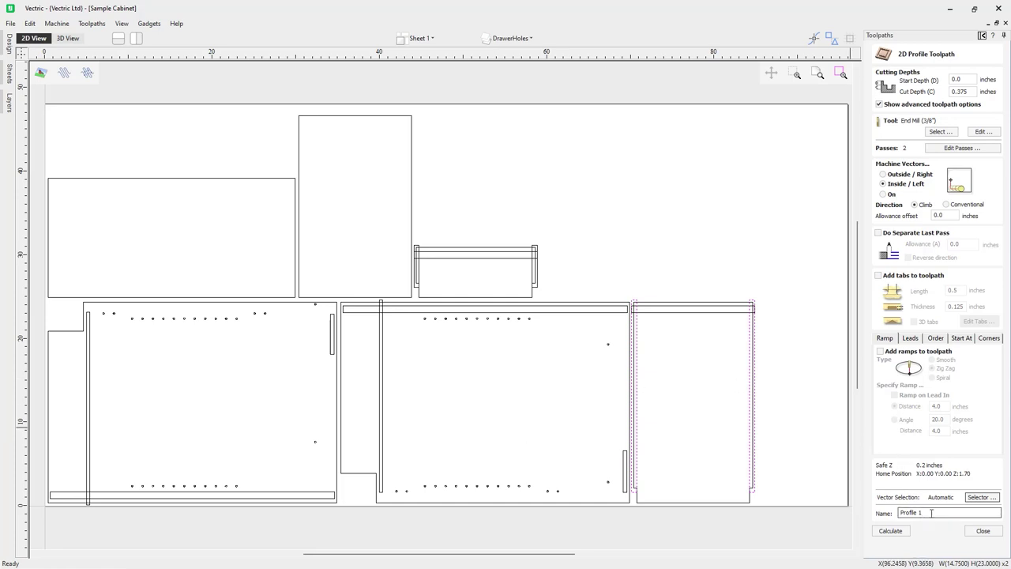
Copy the BottomBlindDado layer name into the toolpath name to make it Profile BottomBlindDado, and calculate the toolpath
{"action": "left_click", "coordinate": [531, 39]}
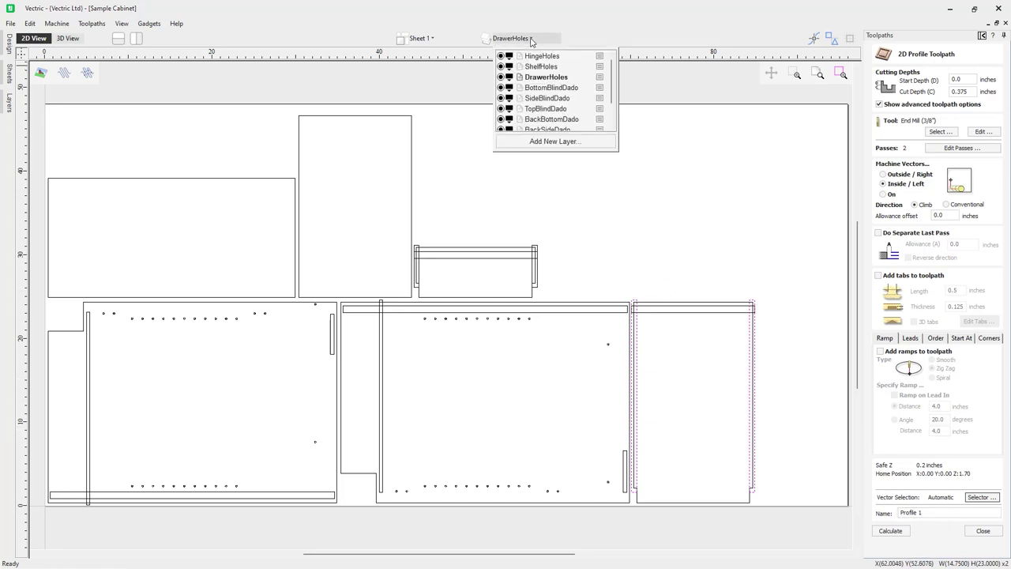
{"action": "right_click", "coordinate": [551, 91]}
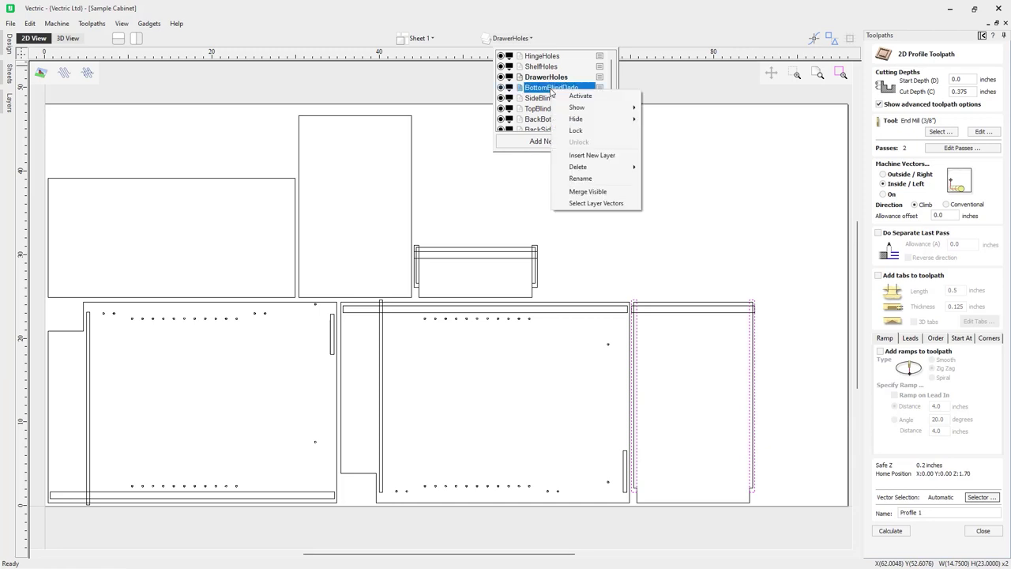
{"action": "left_click", "coordinate": [577, 178]}
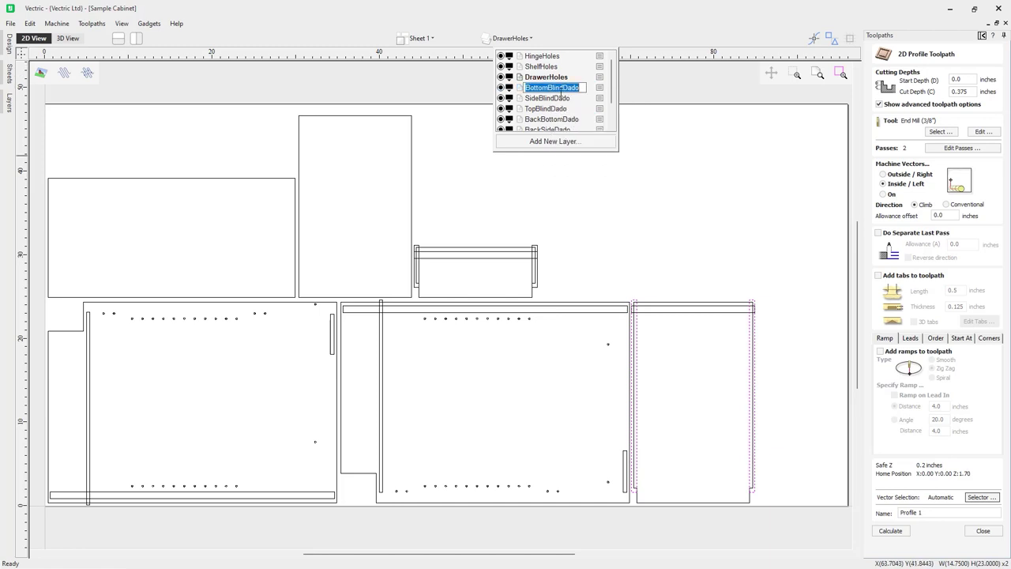
{"action": "right_click", "coordinate": [567, 92]}
{"action": "left_click", "coordinate": [585, 124]}
{"action": "left_click", "coordinate": [918, 513]}
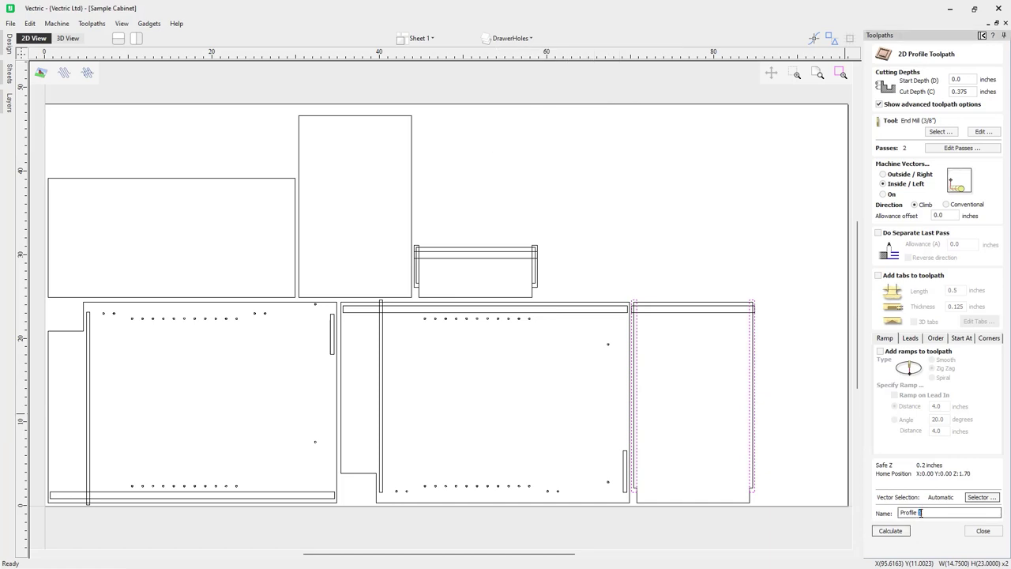
{"action": "right_click", "coordinate": [920, 512]}
{"action": "left_click", "coordinate": [933, 481]}
{"action": "left_click", "coordinate": [901, 535]}
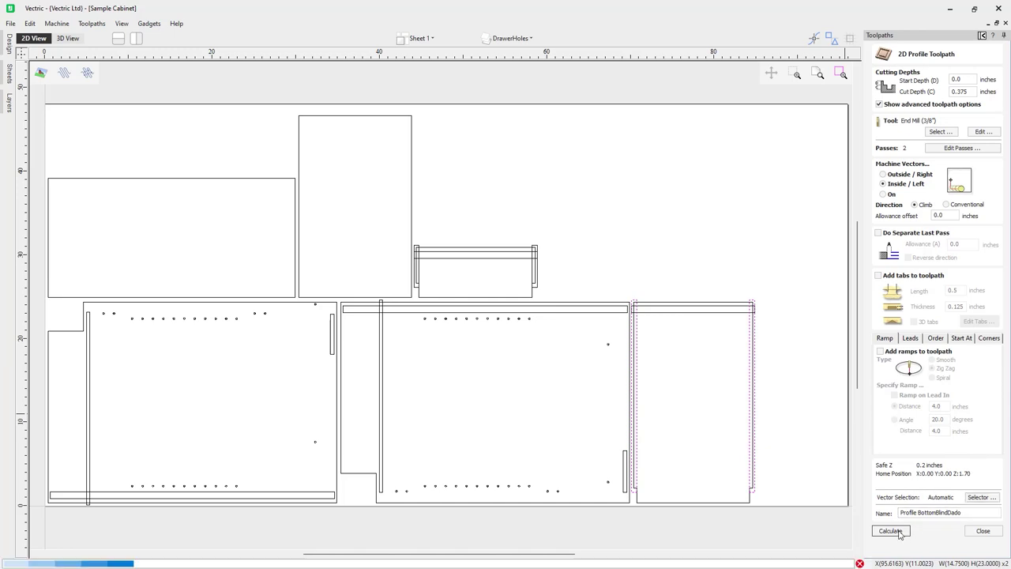
Preview the visible toolpaths in 3D, inspect the bottom blind dado cuts from several angles, close the preview and return to the 2D view
{"action": "left_click", "coordinate": [945, 238]}
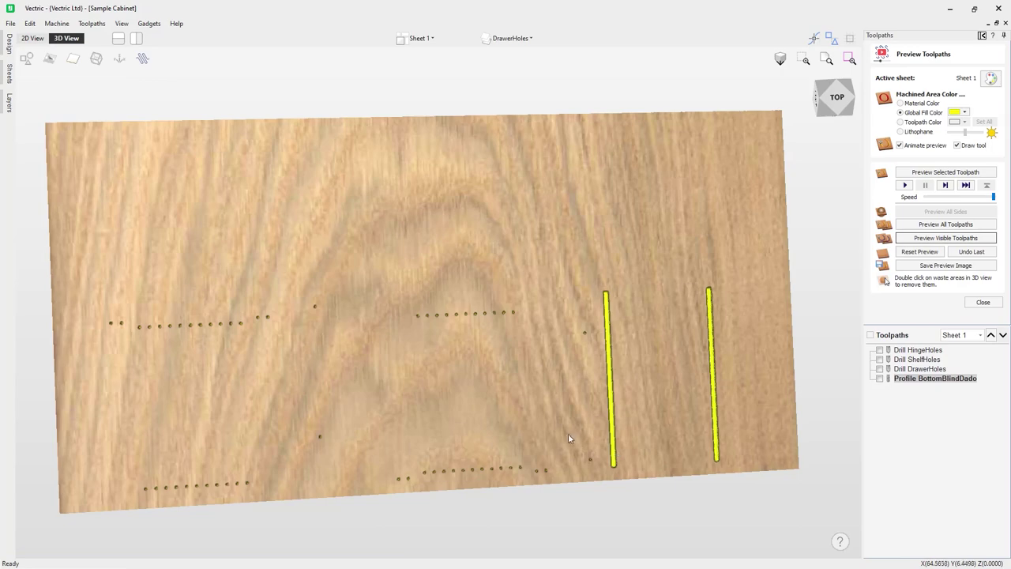
{"action": "left_click_drag", "start_coordinate": [568, 433], "coordinate": [500, 386]}
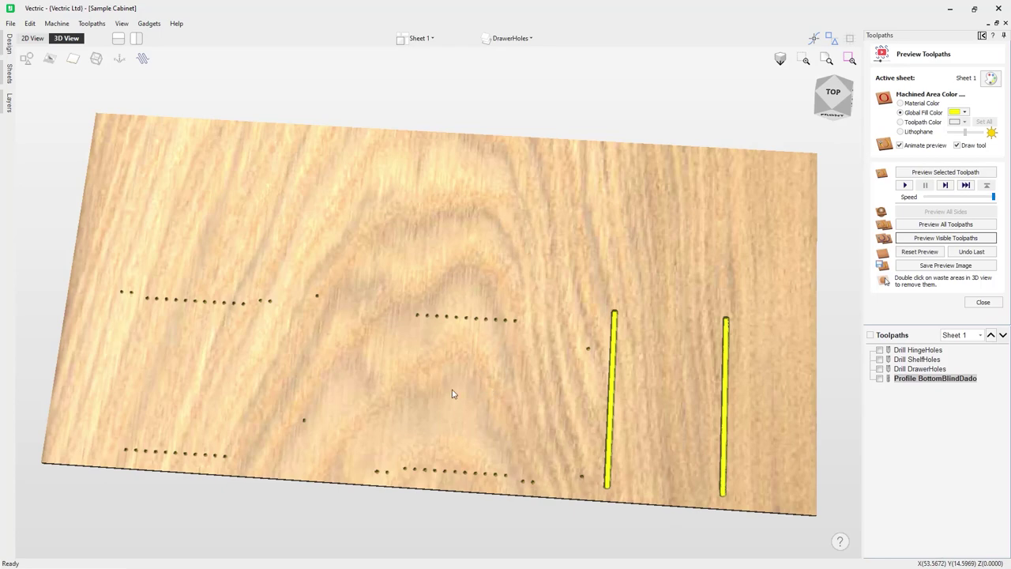
{"action": "left_click_drag", "start_coordinate": [422, 361], "coordinate": [614, 248]}
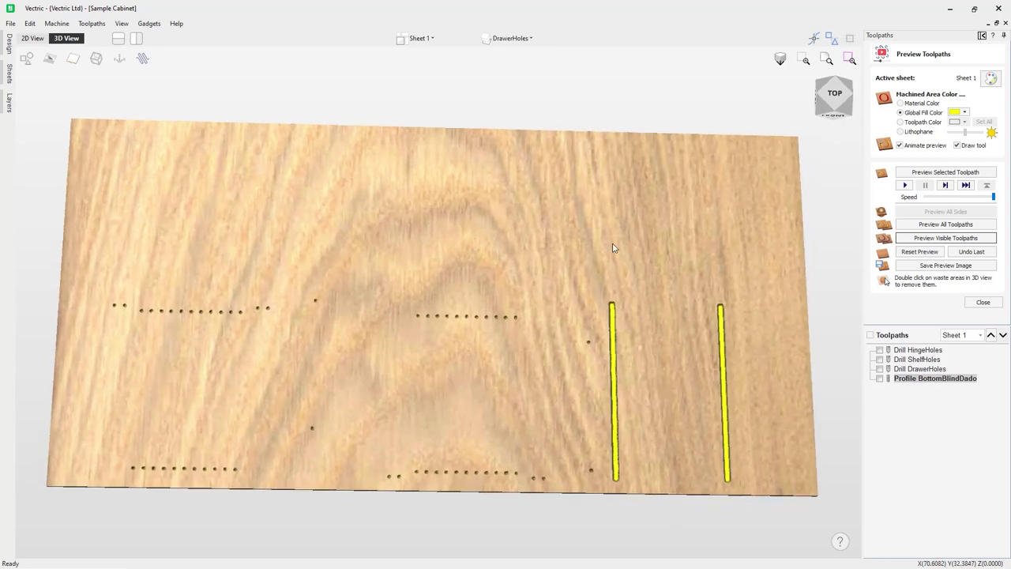
{"action": "left_click", "coordinate": [847, 96]}
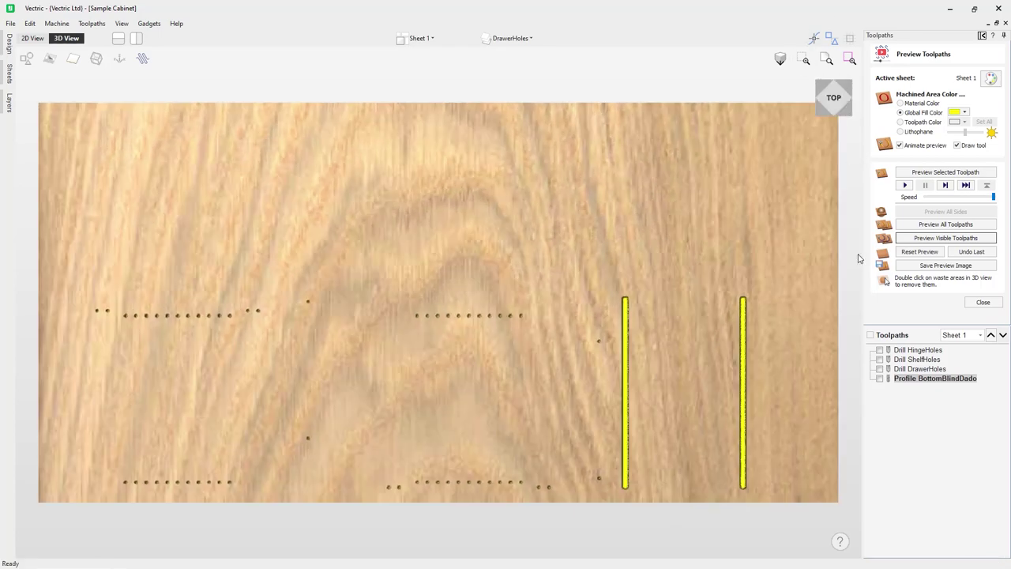
{"action": "left_click", "coordinate": [983, 303]}
{"action": "left_click", "coordinate": [33, 38]}
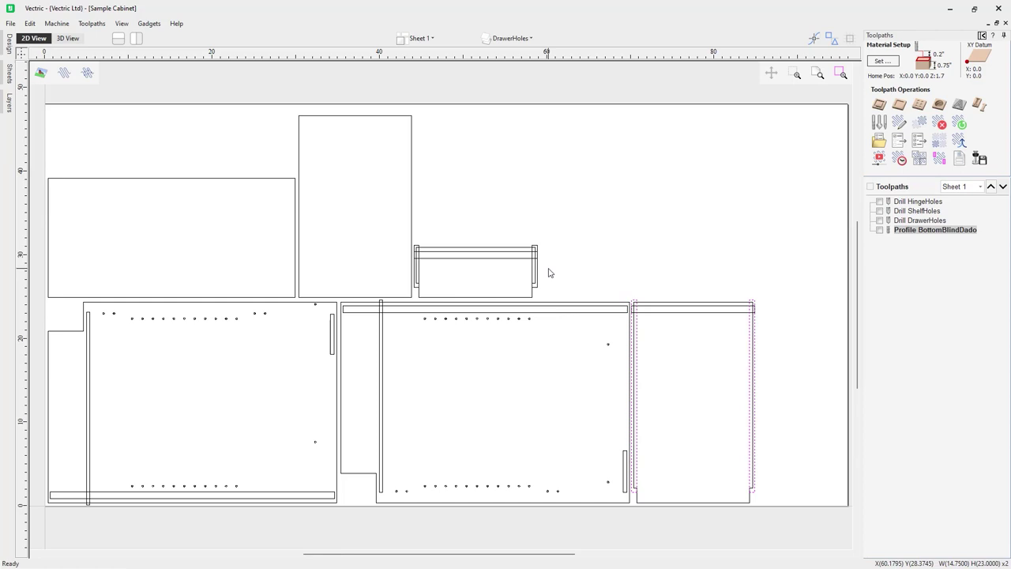
Start a 2D profile toolpath and associate it with all closed vectors on the SideBlindDado layer only
{"action": "left_click", "coordinate": [879, 104]}
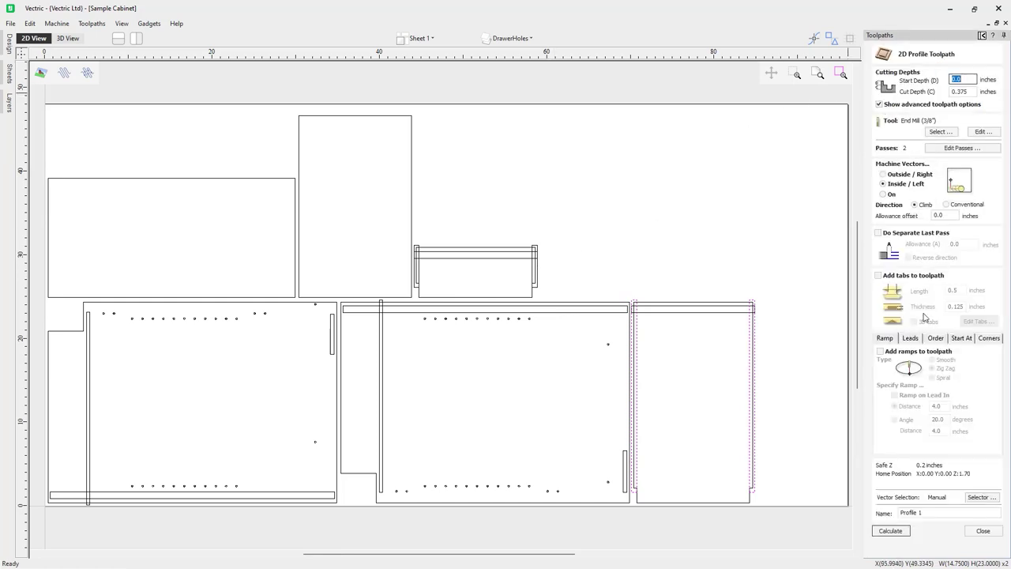
{"action": "left_click", "coordinate": [982, 497]}
{"action": "left_click", "coordinate": [521, 337]}
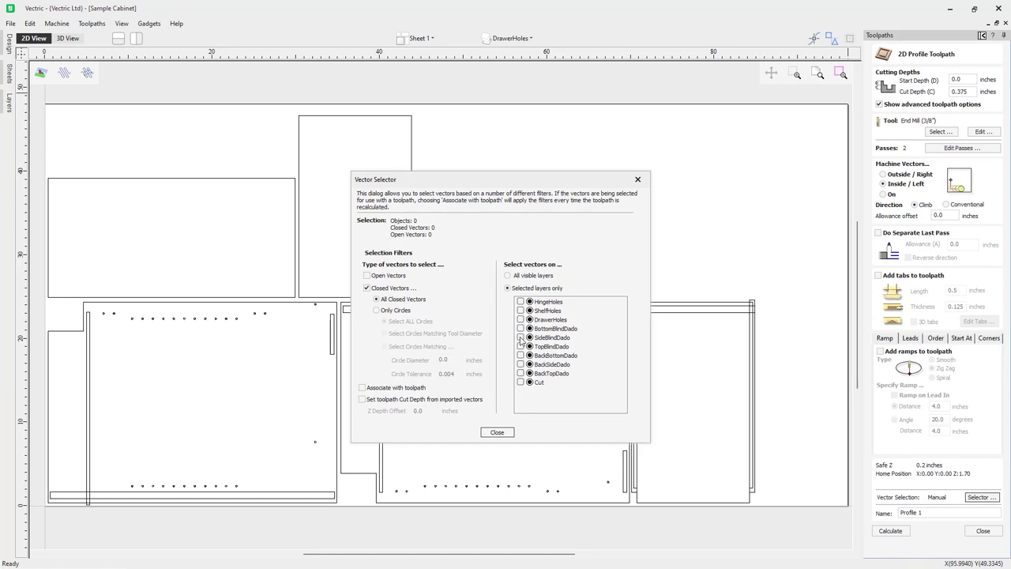
{"action": "left_click", "coordinate": [361, 387]}
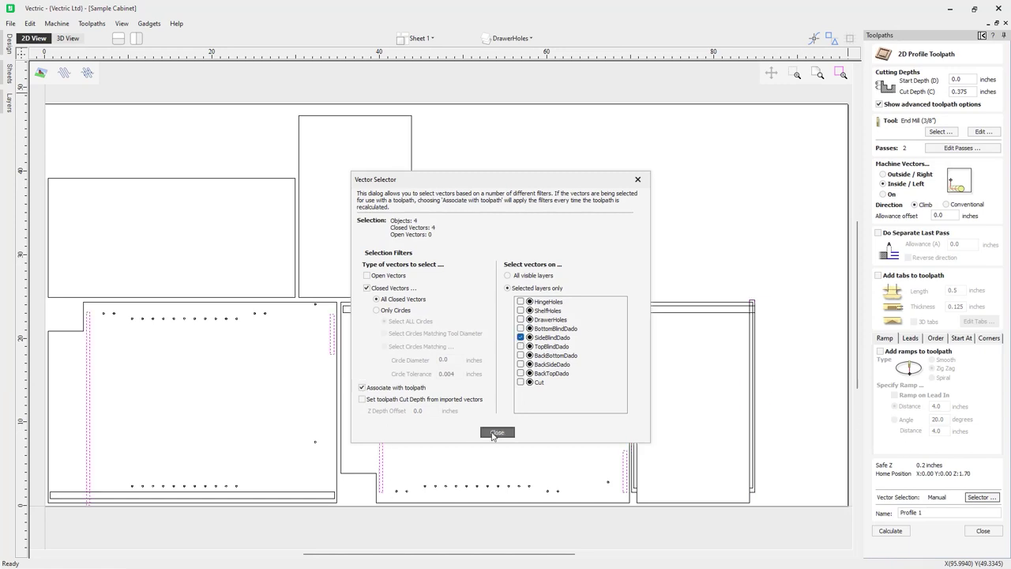
{"action": "left_click", "coordinate": [497, 432]}
Copy the SideBlindDado layer name into the toolpath name to make it Profile SideBlindDado, and calculate the toolpath
{"action": "left_click", "coordinate": [512, 38]}
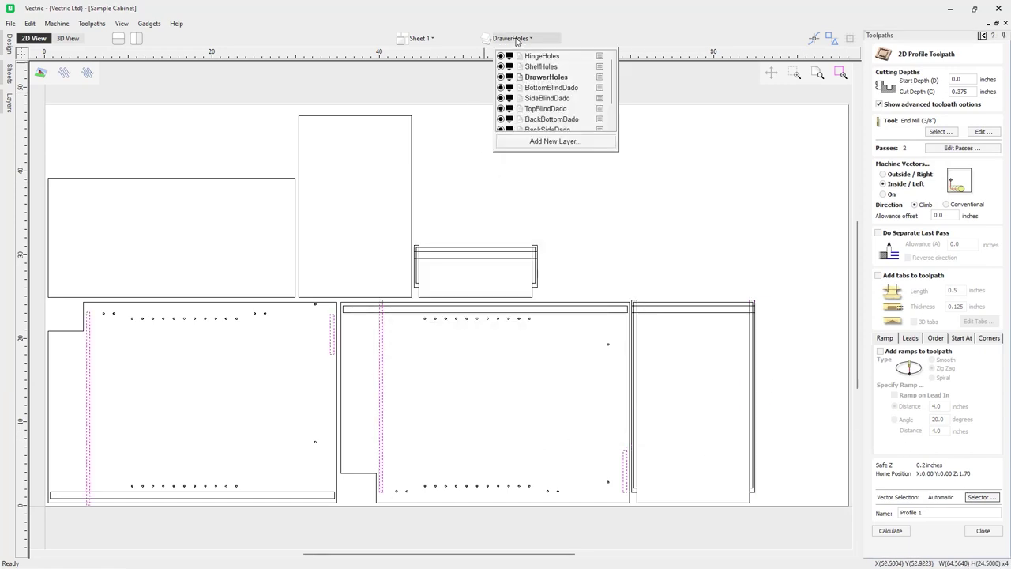
{"action": "left_click", "coordinate": [535, 98]}
{"action": "right_click", "coordinate": [535, 99]}
{"action": "left_click", "coordinate": [566, 188]}
{"action": "right_click", "coordinate": [548, 99]}
{"action": "key", "text": "Escape"}
{"action": "left_click", "coordinate": [920, 512]}
{"action": "right_click", "coordinate": [920, 512]}
{"action": "left_click", "coordinate": [945, 479]}
{"action": "left_click", "coordinate": [891, 530]}
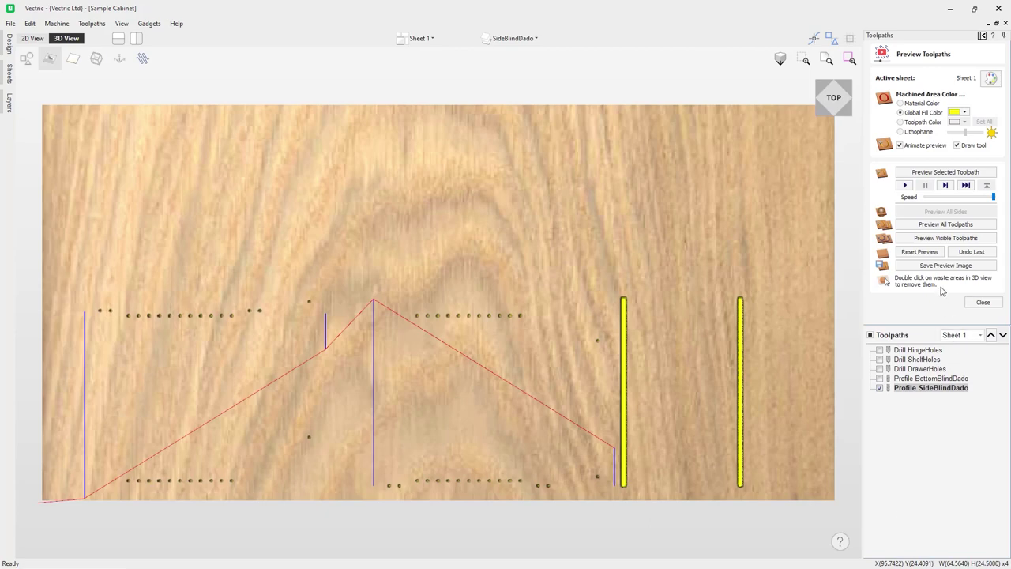
Preview the side blind dado cuts in 3D, close the preview and return to the 2D view
{"action": "left_click", "coordinate": [928, 239]}
{"action": "left_click", "coordinate": [983, 302]}
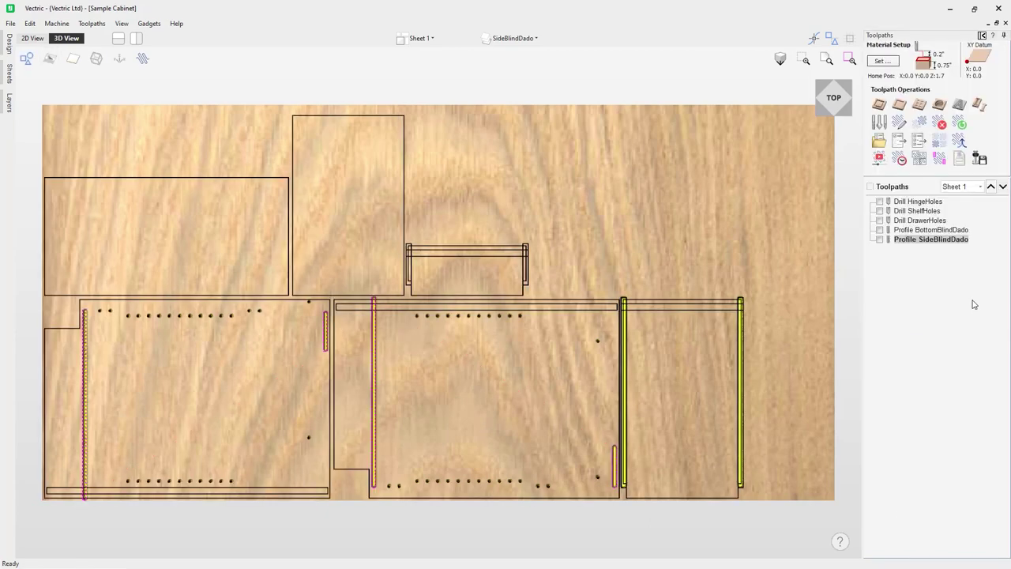
{"action": "left_click", "coordinate": [32, 38]}
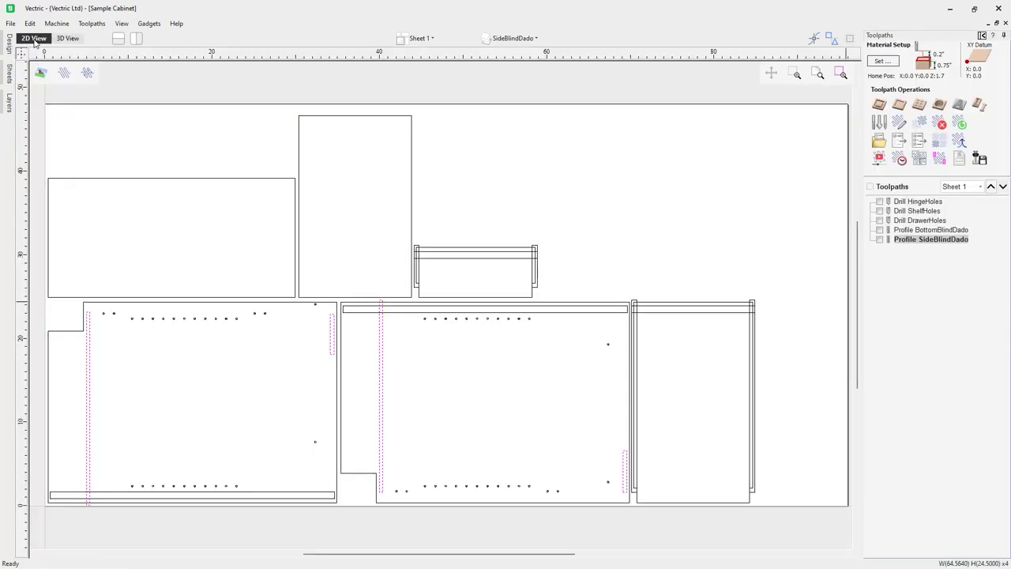
Start another 2D profile toolpath and associate it with all closed vectors on the TopBlindDado layer only
{"action": "left_click", "coordinate": [880, 106]}
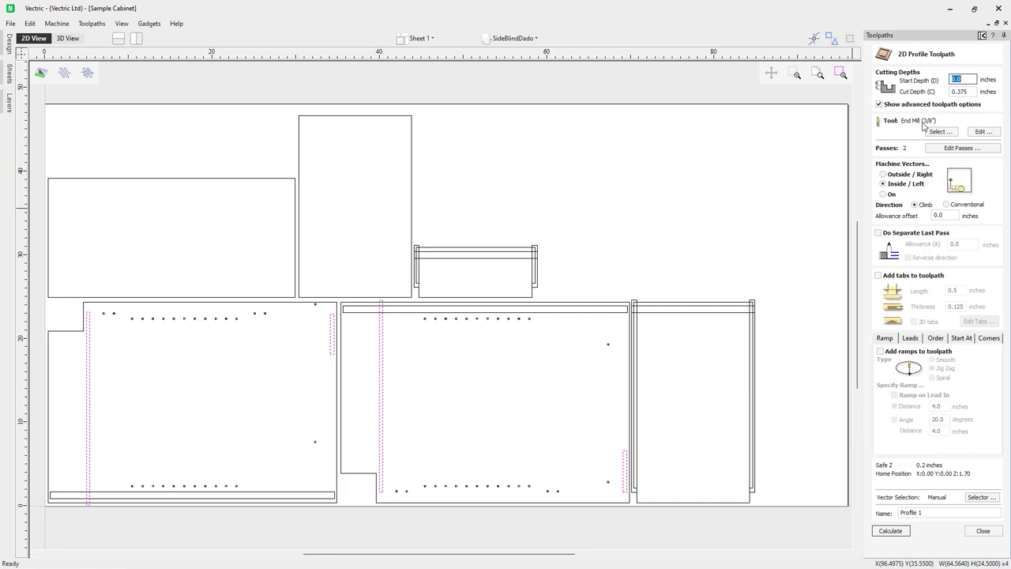
{"action": "left_click", "coordinate": [983, 498]}
{"action": "left_click", "coordinate": [521, 346]}
{"action": "left_click", "coordinate": [362, 387]}
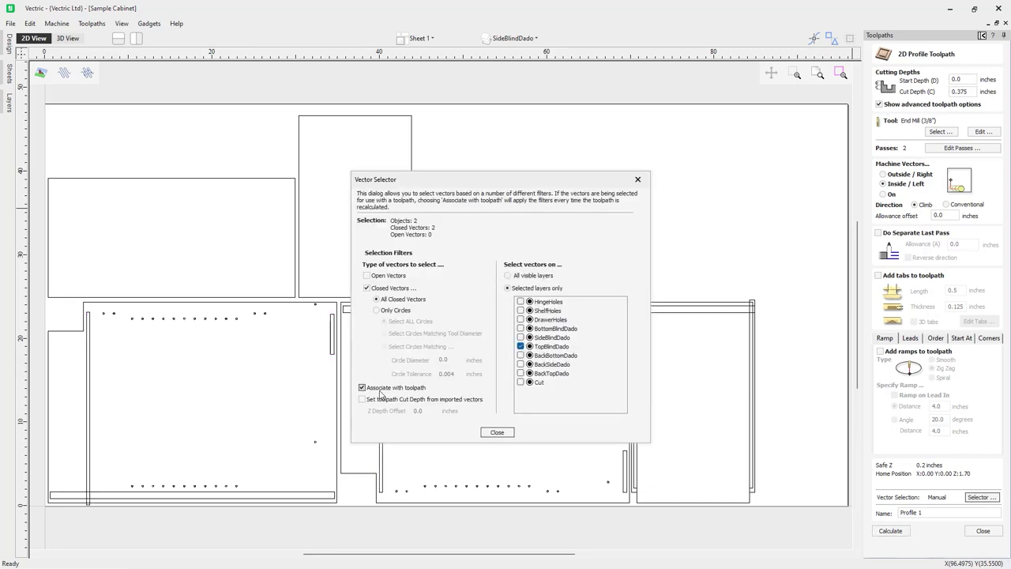
{"action": "left_click", "coordinate": [497, 432]}
Copy the TopBlindDado layer name into the toolpath name to make it Profile TopBlindDado, and calculate the toolpath
{"action": "left_click", "coordinate": [514, 38]}
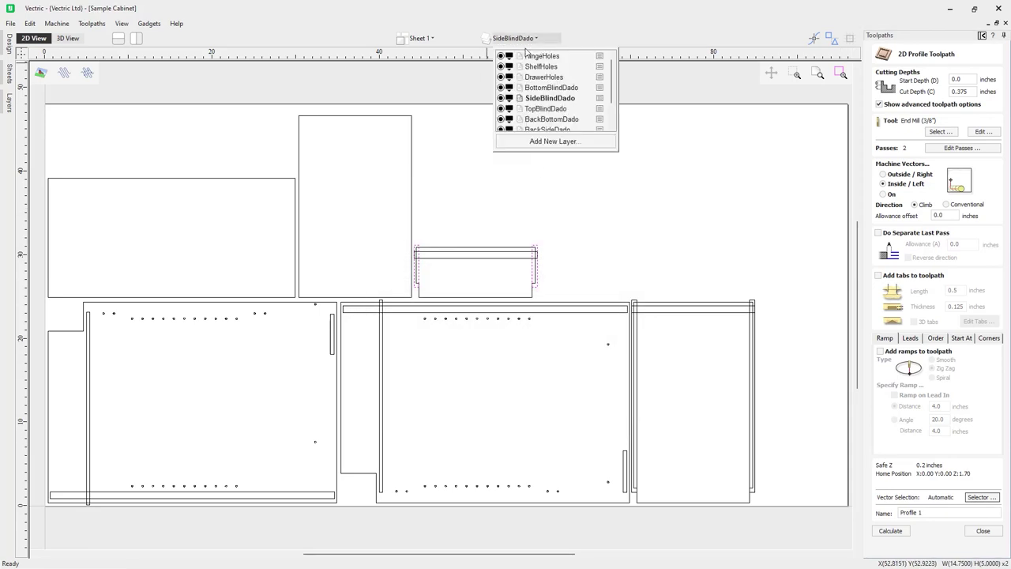
{"action": "right_click", "coordinate": [544, 114]}
{"action": "left_click", "coordinate": [568, 198]}
{"action": "right_click", "coordinate": [560, 110]}
{"action": "left_click", "coordinate": [585, 139]}
{"action": "left_click", "coordinate": [922, 512]}
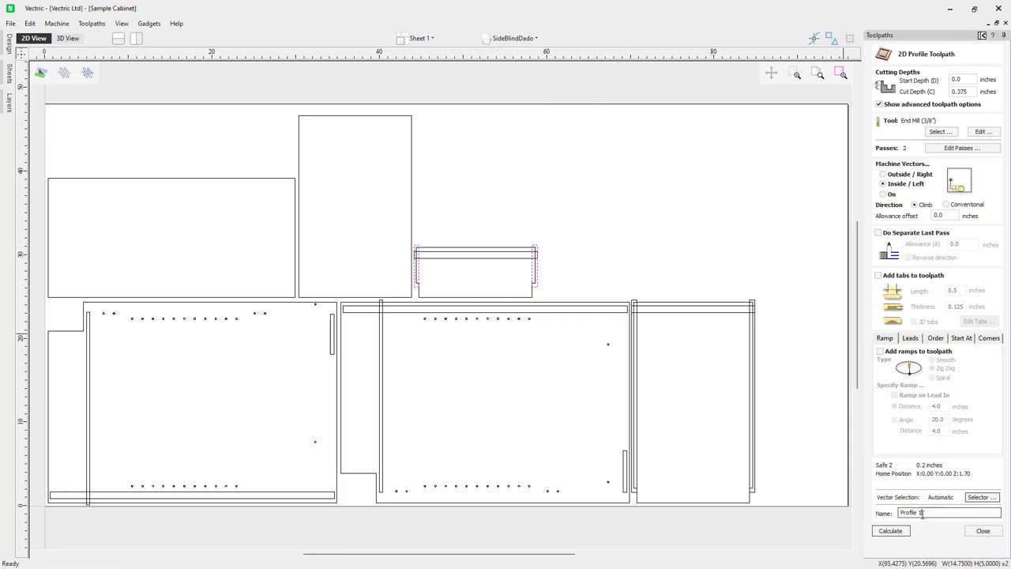
{"action": "right_click", "coordinate": [922, 512]}
{"action": "left_click", "coordinate": [936, 481]}
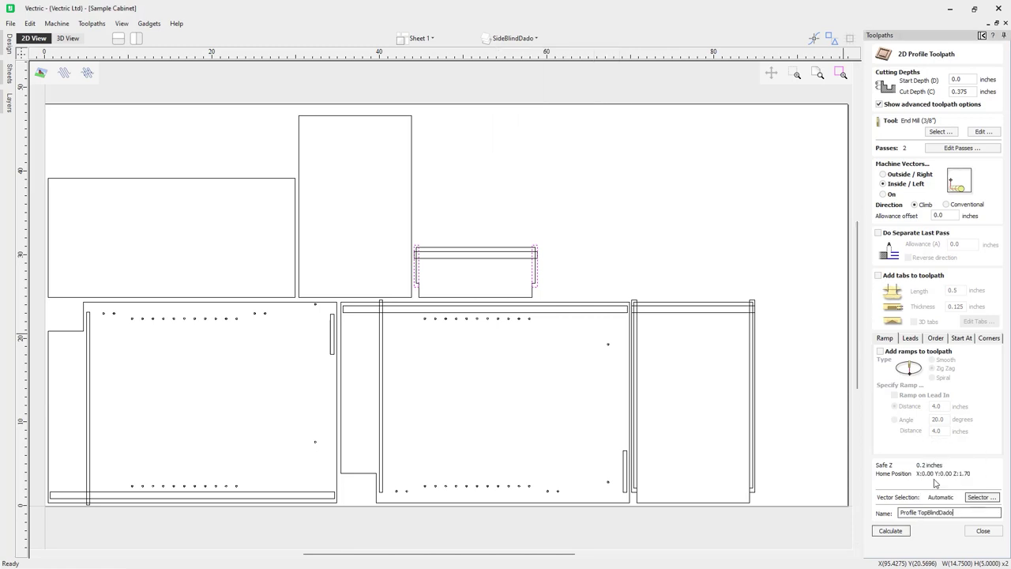
{"action": "left_click", "coordinate": [891, 530]}
Preview the top blind dado cuts in 3D, inspect them at an angle, close the preview and return to the 2D view
{"action": "left_click", "coordinate": [918, 241]}
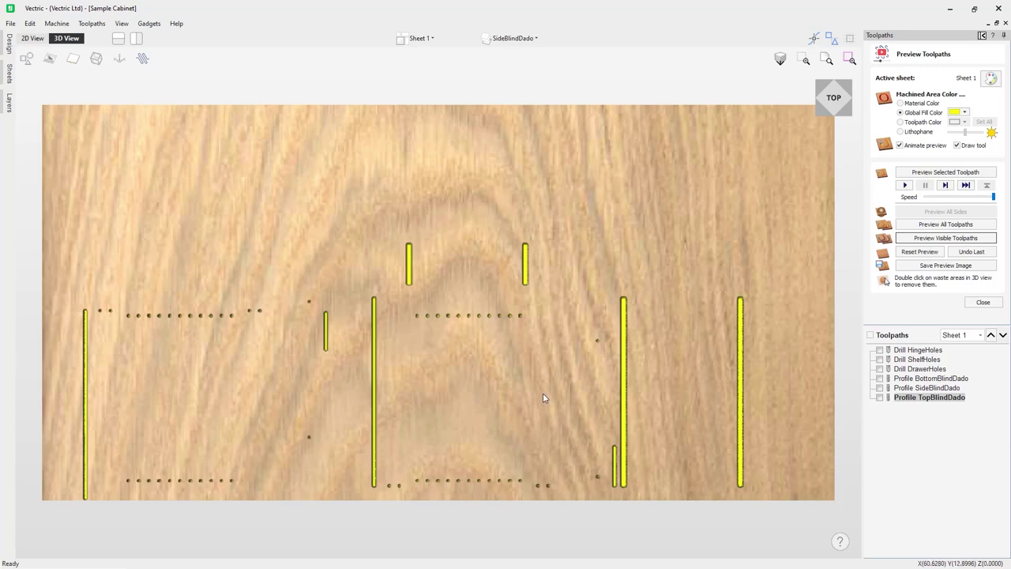
{"action": "left_click_drag", "start_coordinate": [403, 384], "coordinate": [514, 371]}
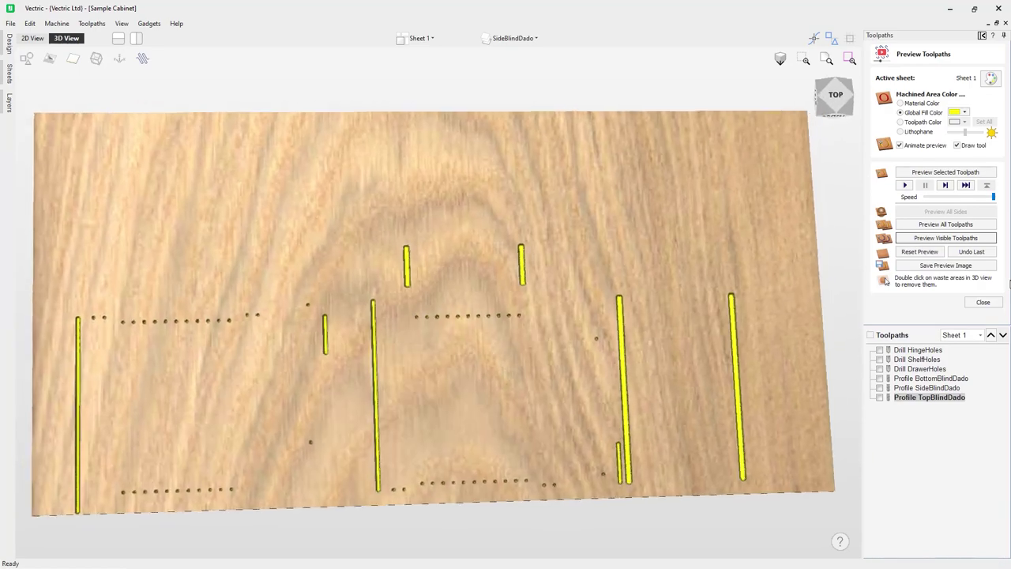
{"action": "left_click", "coordinate": [983, 302]}
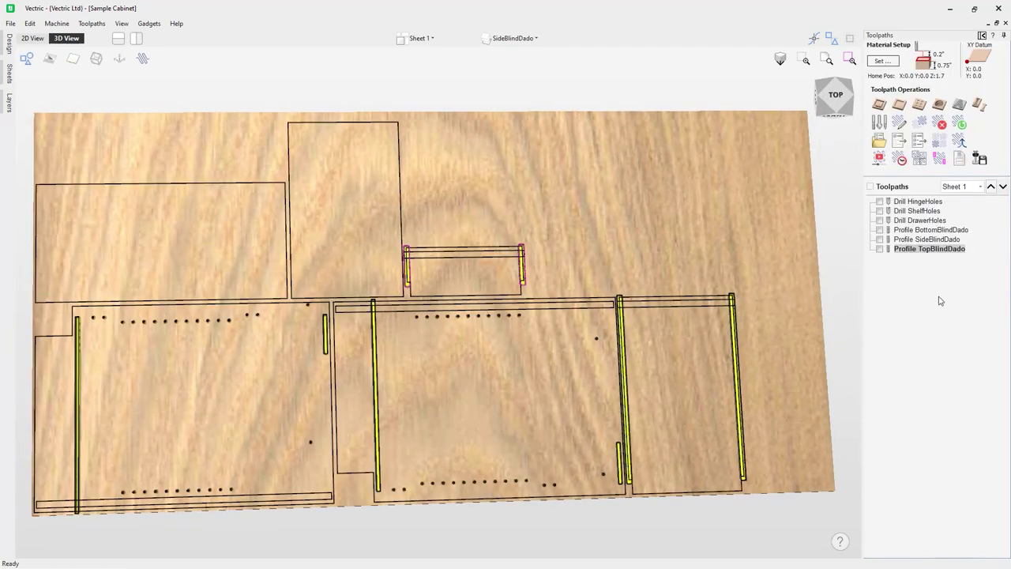
{"action": "left_click", "coordinate": [32, 38]}
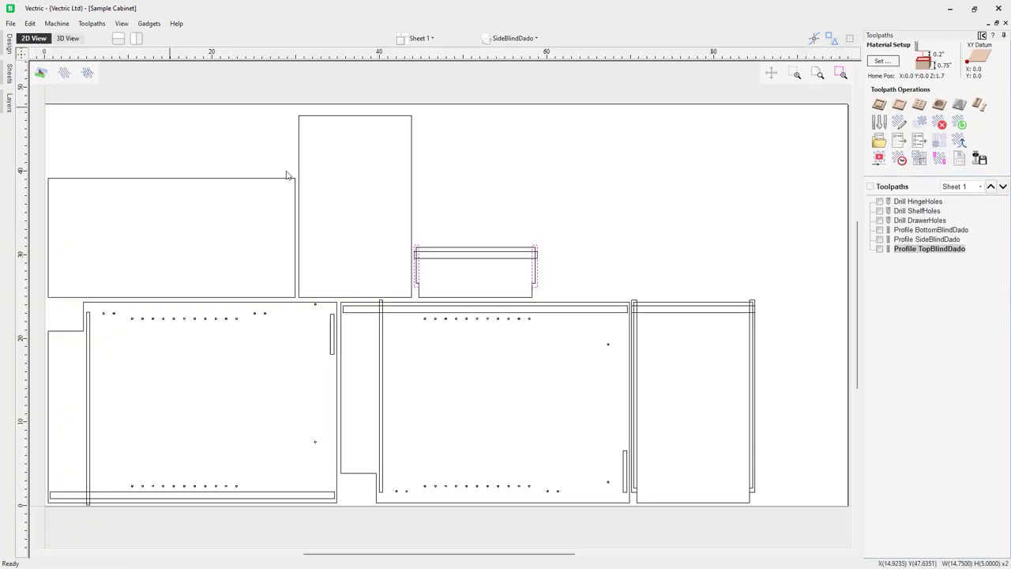
{"action": "left_click", "coordinate": [535, 38]}
{"action": "scroll", "coordinate": [571, 121], "scroll_direction": "down", "scroll_amount": 2}
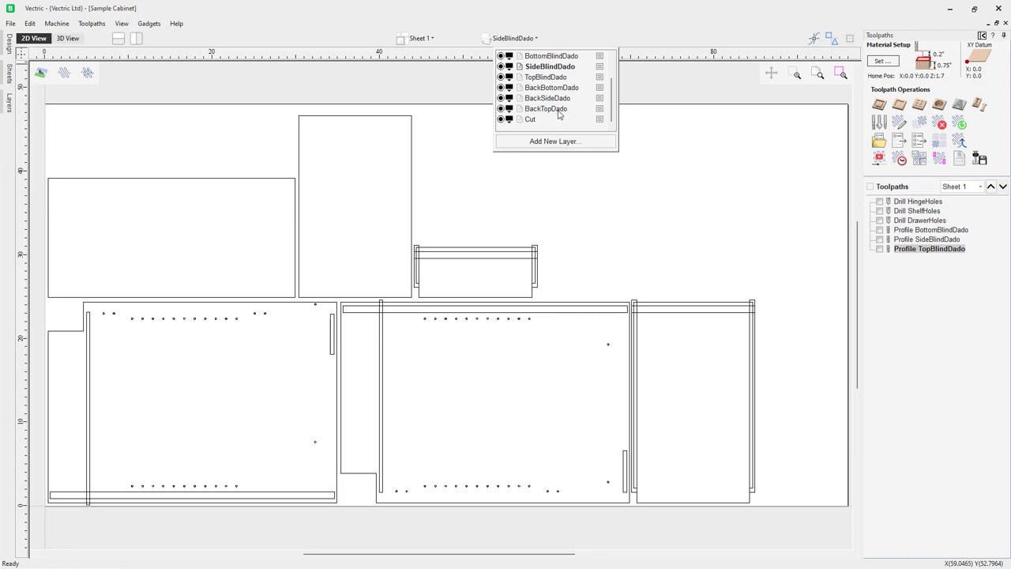
{"action": "left_click", "coordinate": [614, 186]}
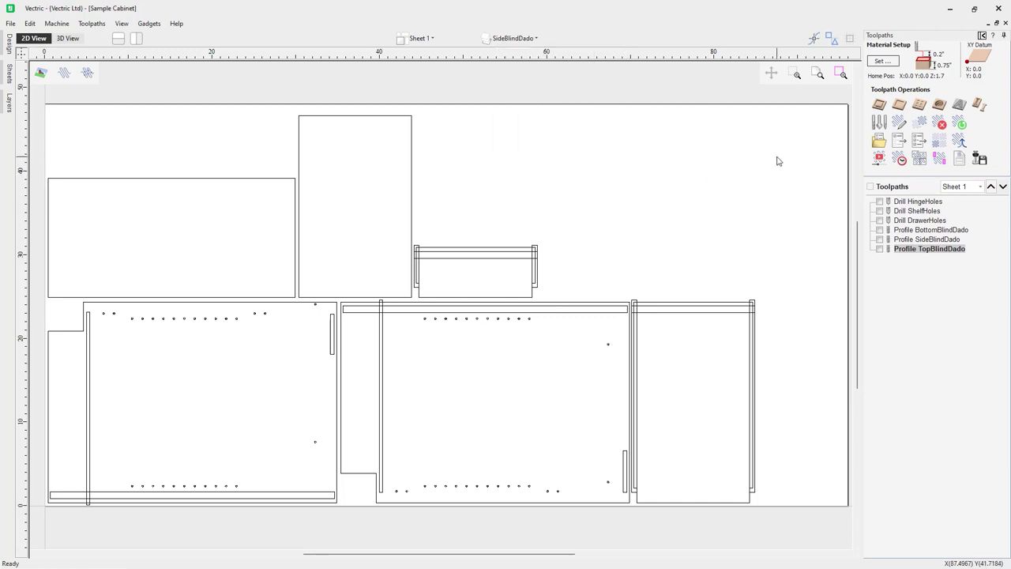
Start a pocket toolpath with a cut depth of 0.375 inches
{"action": "left_click", "coordinate": [899, 105]}
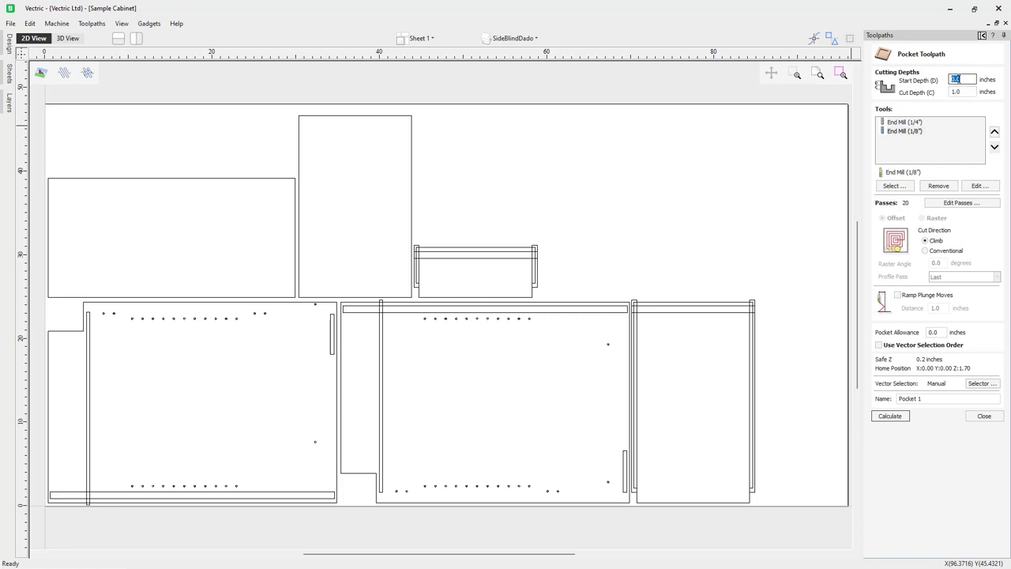
{"action": "left_click", "coordinate": [954, 93]}
{"action": "type", "text": "0"}
Remove the two existing end mills from the pocket toolpath and choose the imperial End Mill (3/8") instead
{"action": "left_click", "coordinate": [937, 186]}
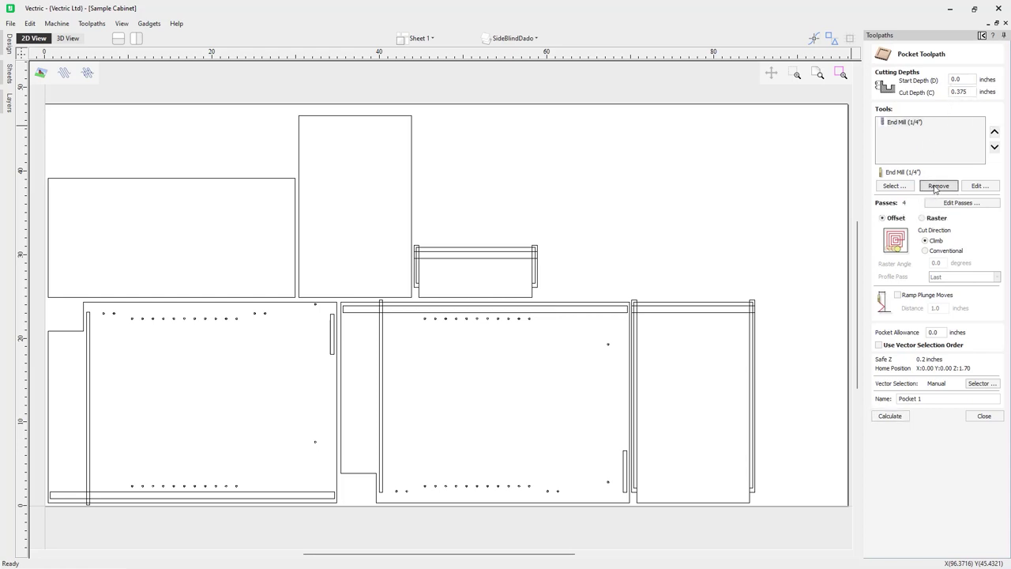
{"action": "left_click", "coordinate": [937, 186]}
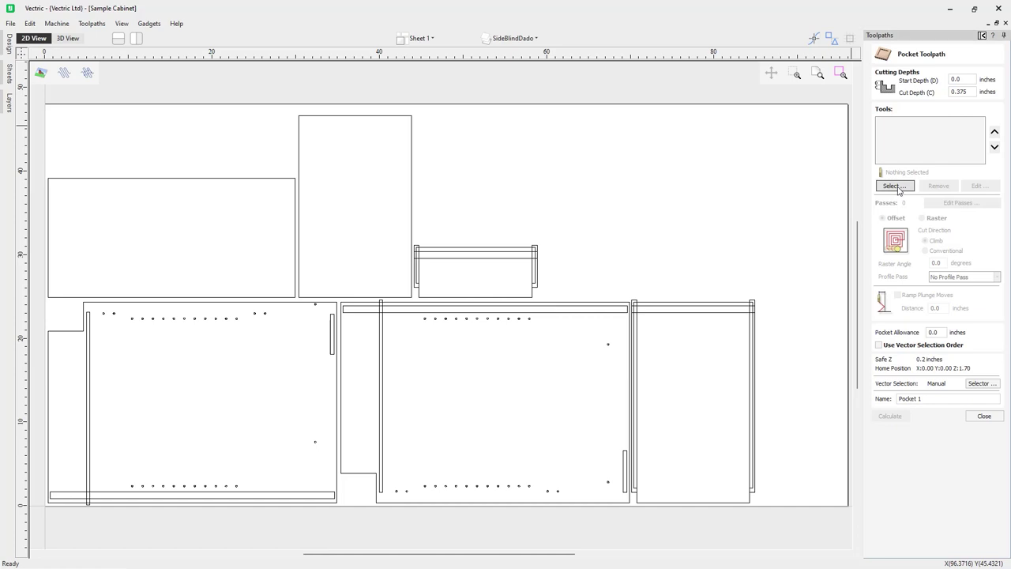
{"action": "left_click", "coordinate": [894, 186]}
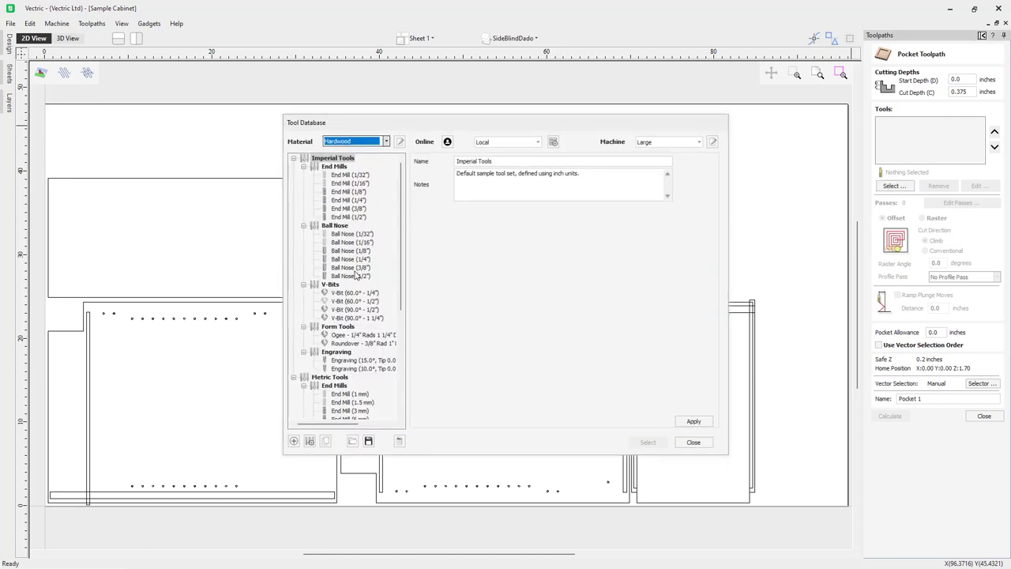
{"action": "left_click", "coordinate": [352, 209]}
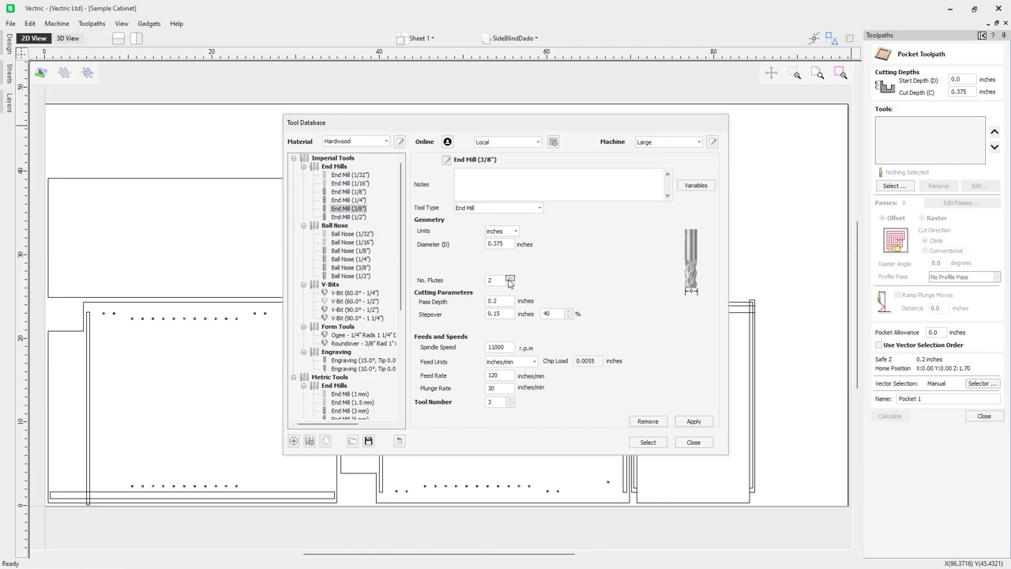
{"action": "left_click", "coordinate": [648, 443]}
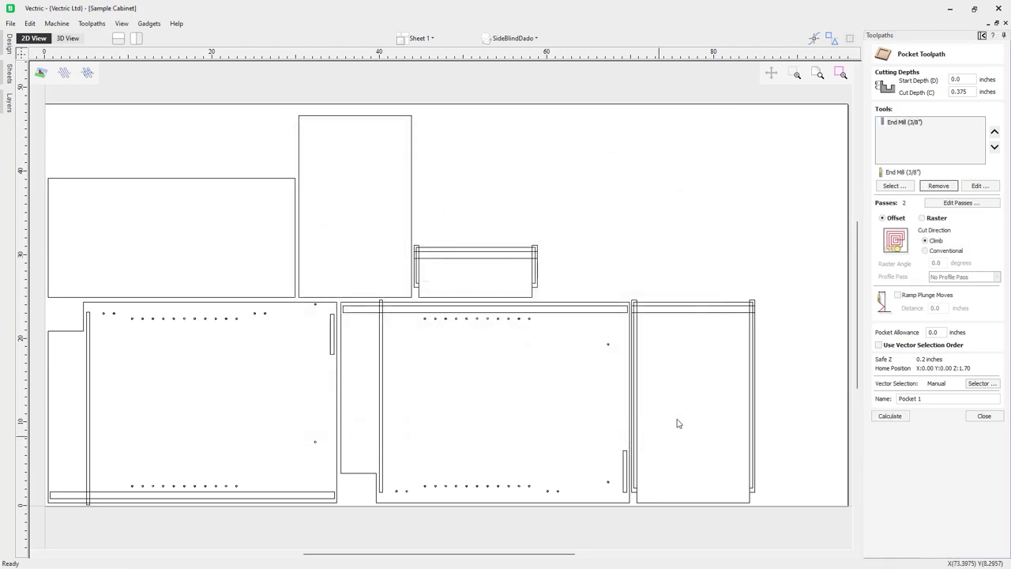
Check the stepover in the 3/8" end mill's settings, and set the pocket clearing method to Raster
{"action": "left_click", "coordinate": [982, 187]}
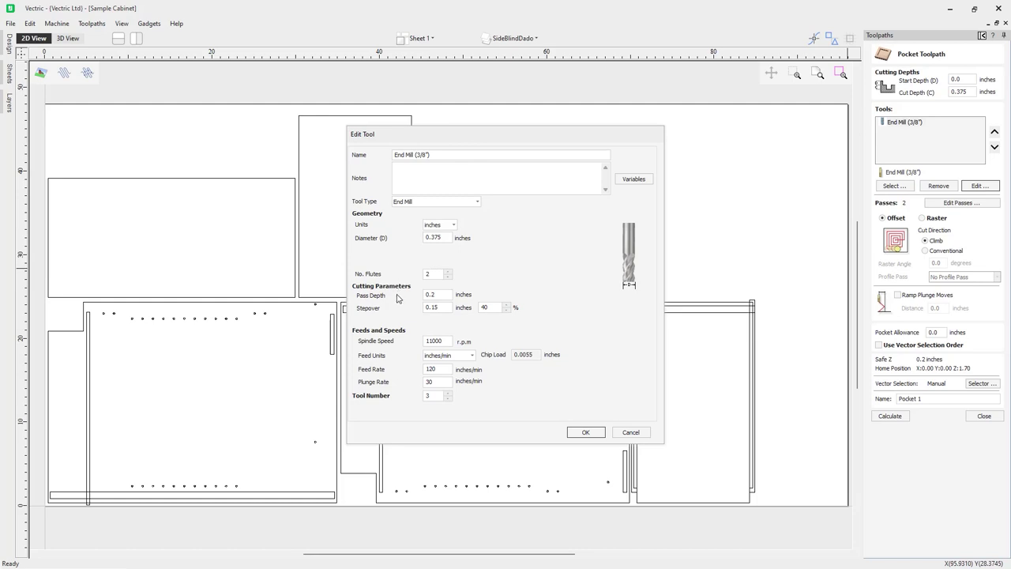
{"action": "left_click", "coordinate": [439, 308]}
{"action": "left_click", "coordinate": [585, 432]}
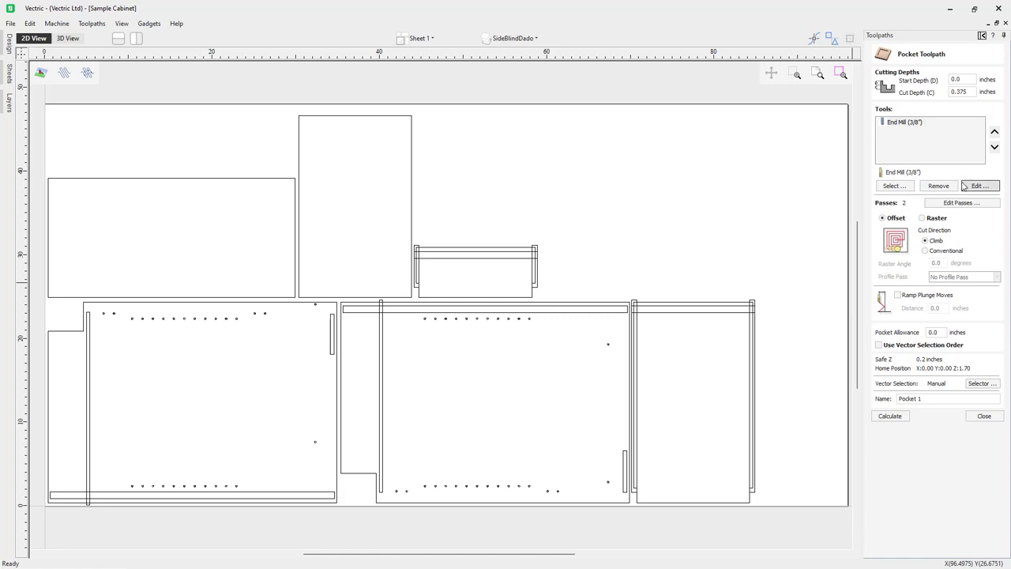
{"action": "left_click", "coordinate": [922, 219]}
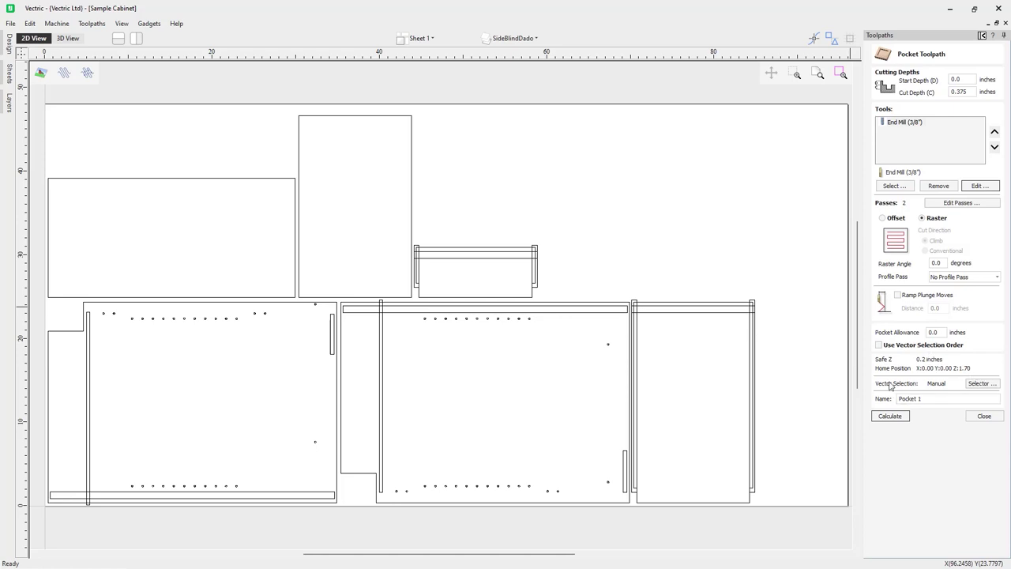
Filter the vector selection to closed vectors on the BackBottomDado layer only and associate it with the pocket toolpath
{"action": "left_click", "coordinate": [981, 384]}
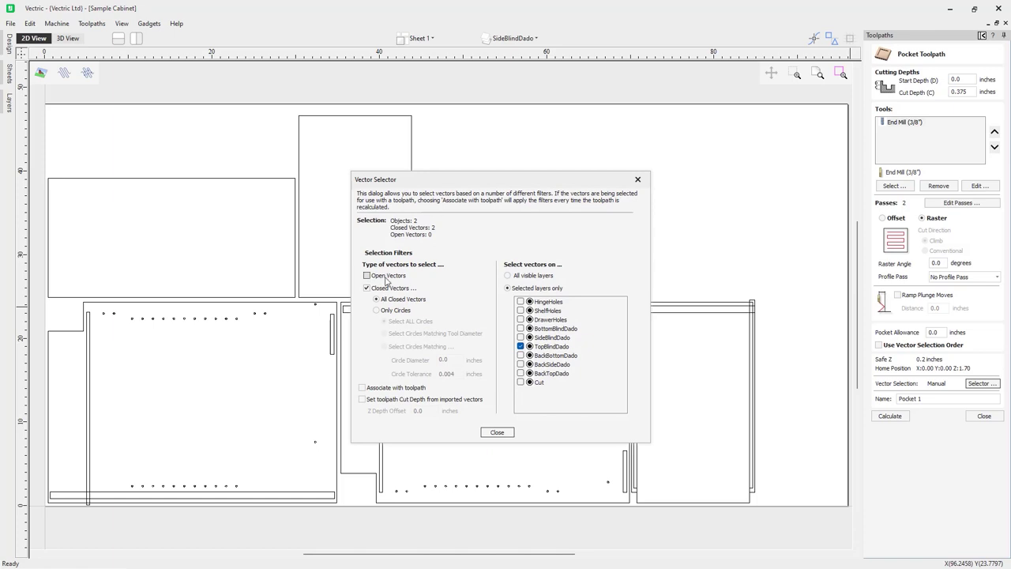
{"action": "left_click", "coordinate": [521, 356]}
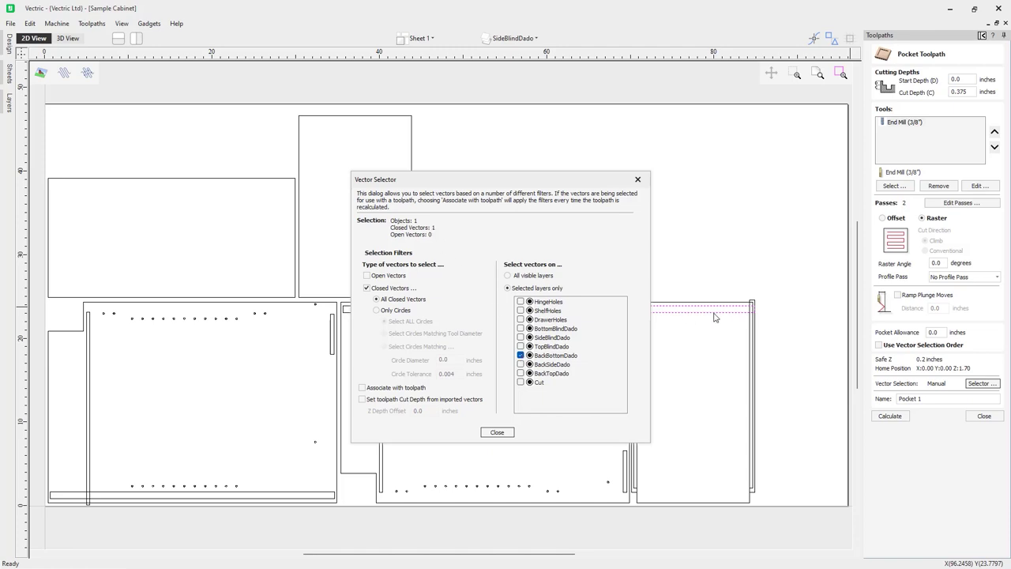
{"action": "left_click", "coordinate": [362, 388]}
{"action": "left_click", "coordinate": [497, 433]}
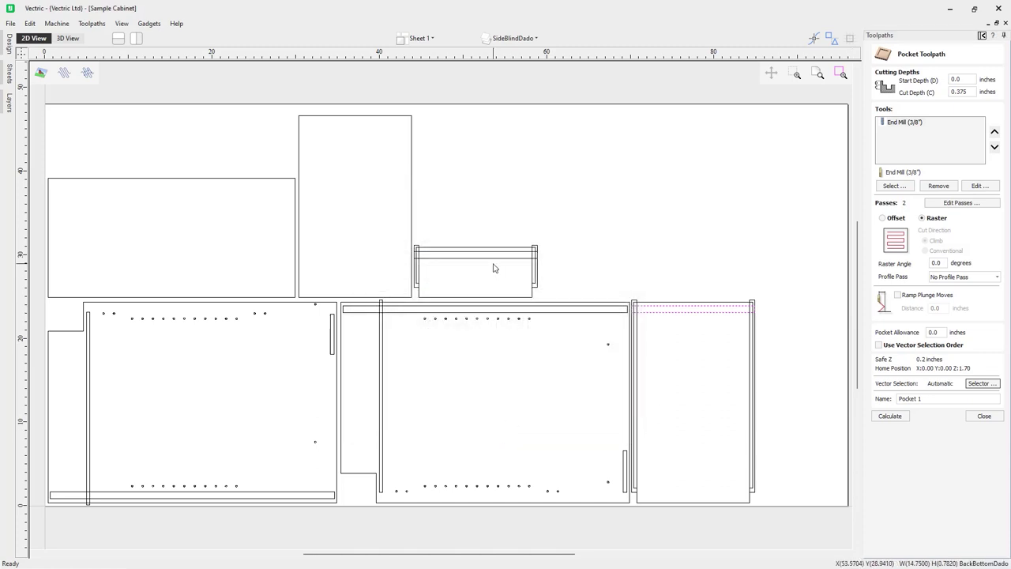
Copy the BackBottomDado layer name into the toolpath name to make it Pocket BackBottomDado
{"action": "left_click", "coordinate": [535, 39]}
{"action": "scroll", "coordinate": [543, 106], "scroll_direction": "down", "scroll_amount": 1}
{"action": "right_click", "coordinate": [542, 88]}
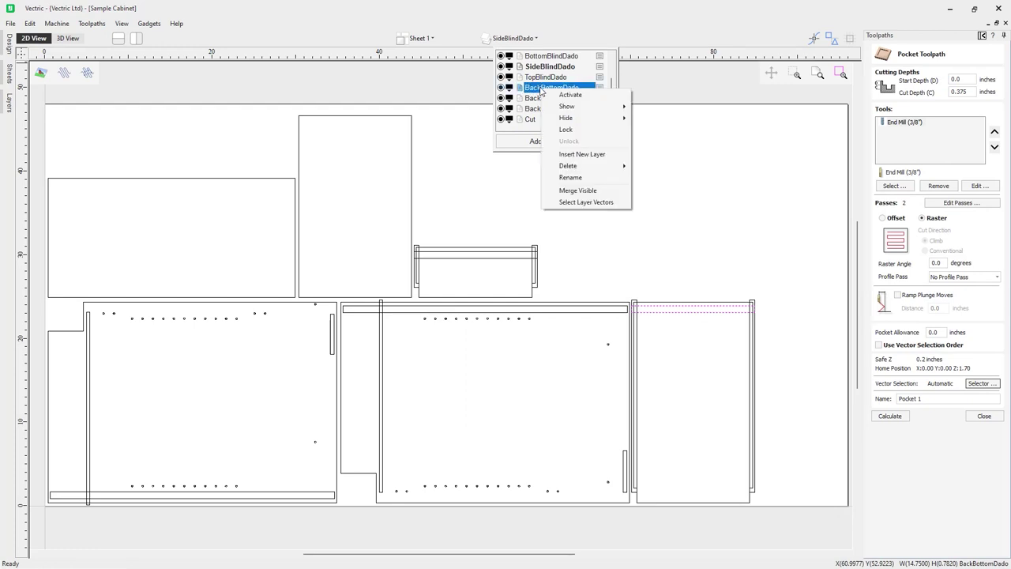
{"action": "left_click", "coordinate": [571, 177]}
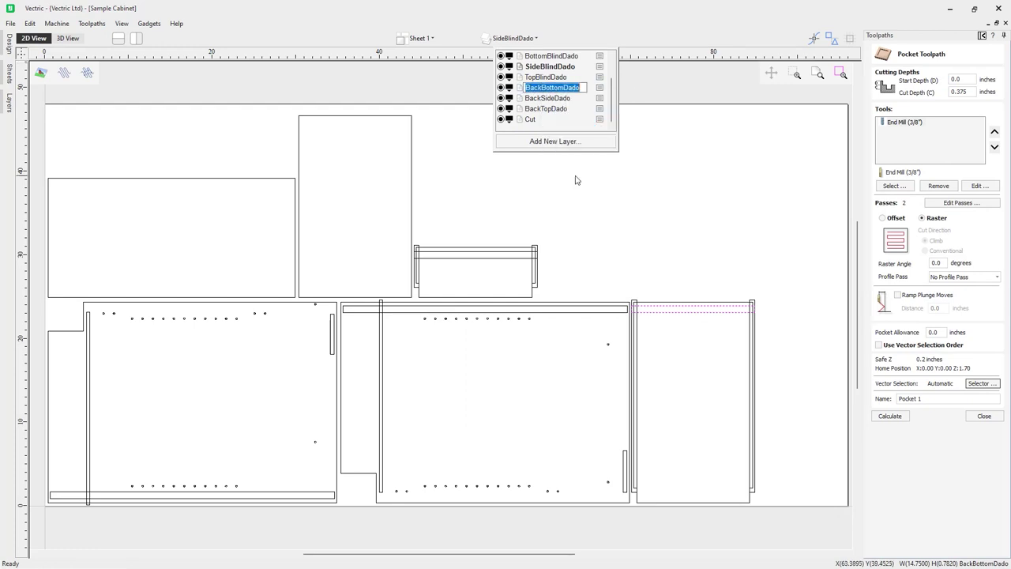
{"action": "right_click", "coordinate": [565, 90]}
{"action": "left_click", "coordinate": [582, 119]}
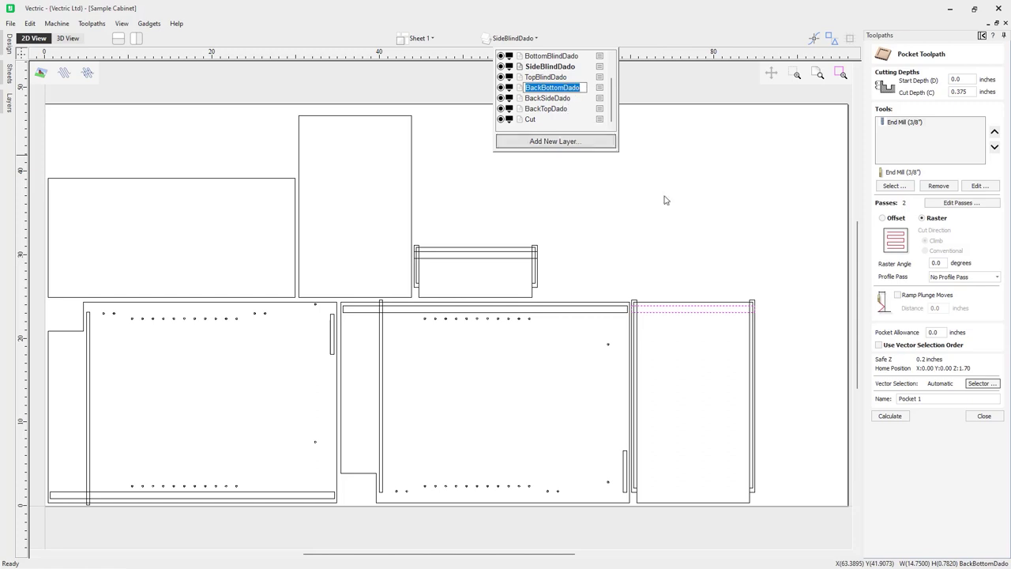
{"action": "left_click", "coordinate": [919, 398]}
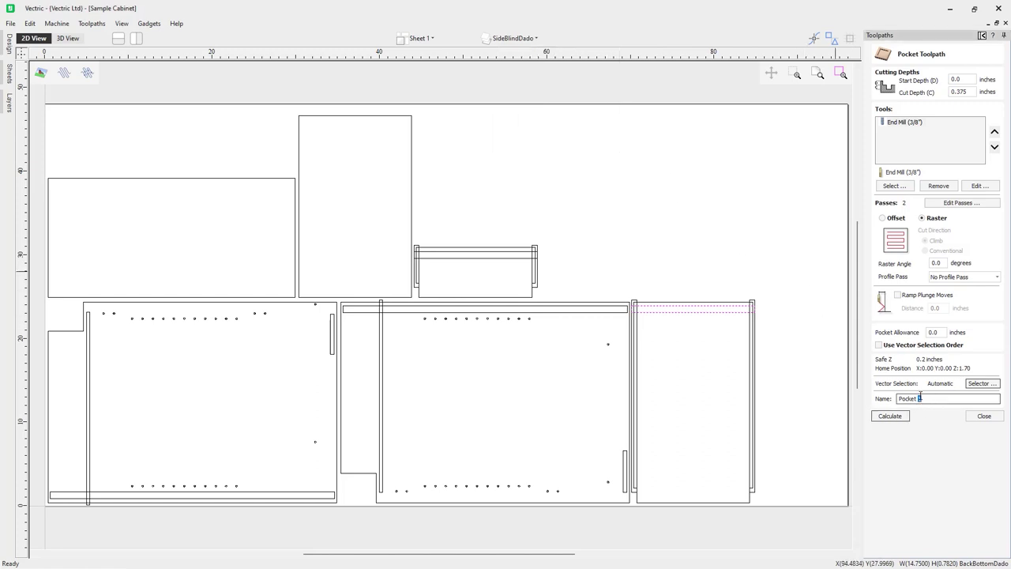
{"action": "right_click", "coordinate": [920, 398]}
{"action": "left_click", "coordinate": [940, 440]}
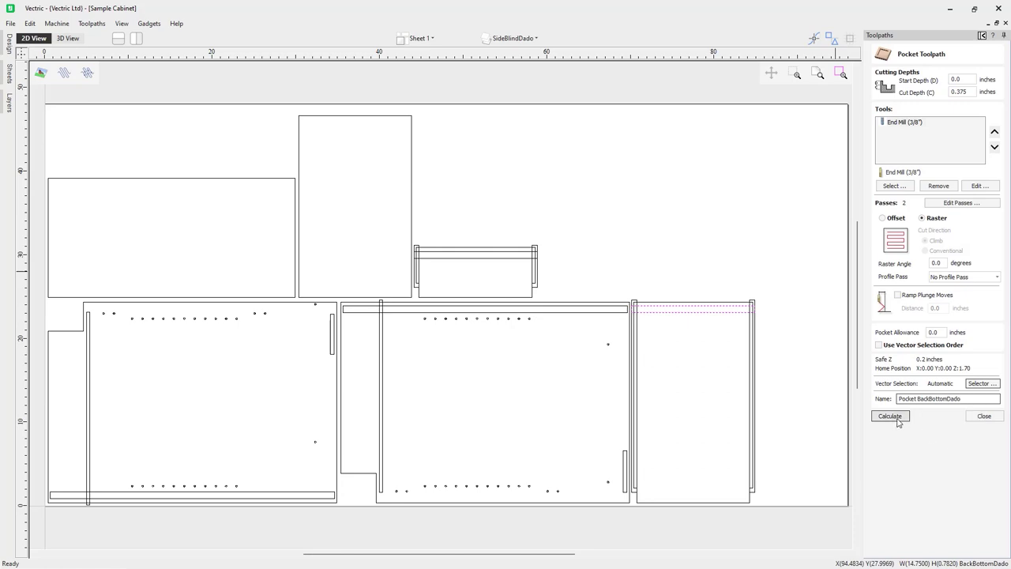
Calculate the Pocket BackBottomDado toolpath, preview it on the sheet, and return to the 2D view
{"action": "left_click", "coordinate": [896, 419]}
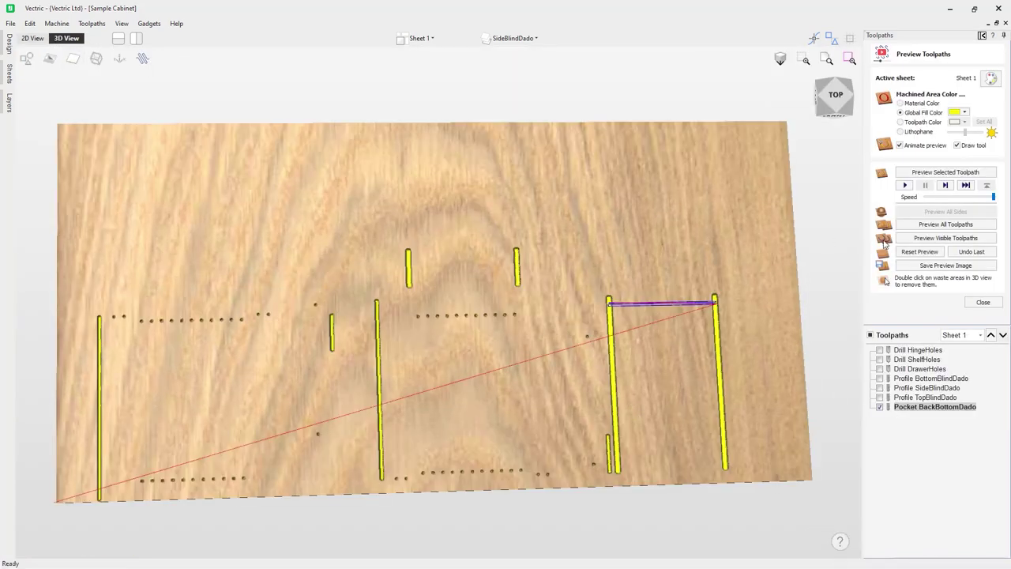
{"action": "left_click", "coordinate": [916, 239]}
{"action": "left_click_drag", "start_coordinate": [598, 388], "coordinate": [555, 291]}
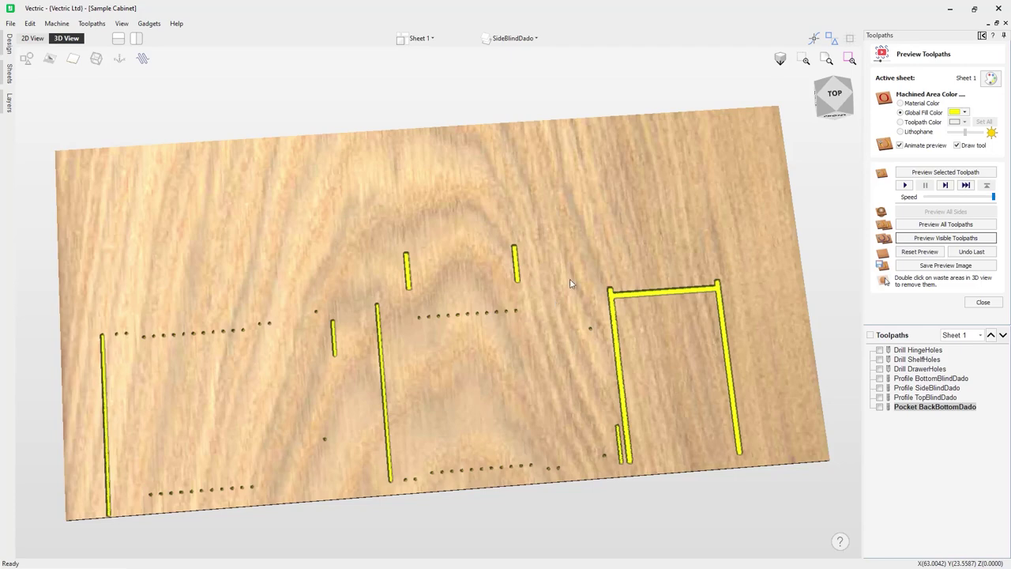
{"action": "left_click", "coordinate": [536, 38]}
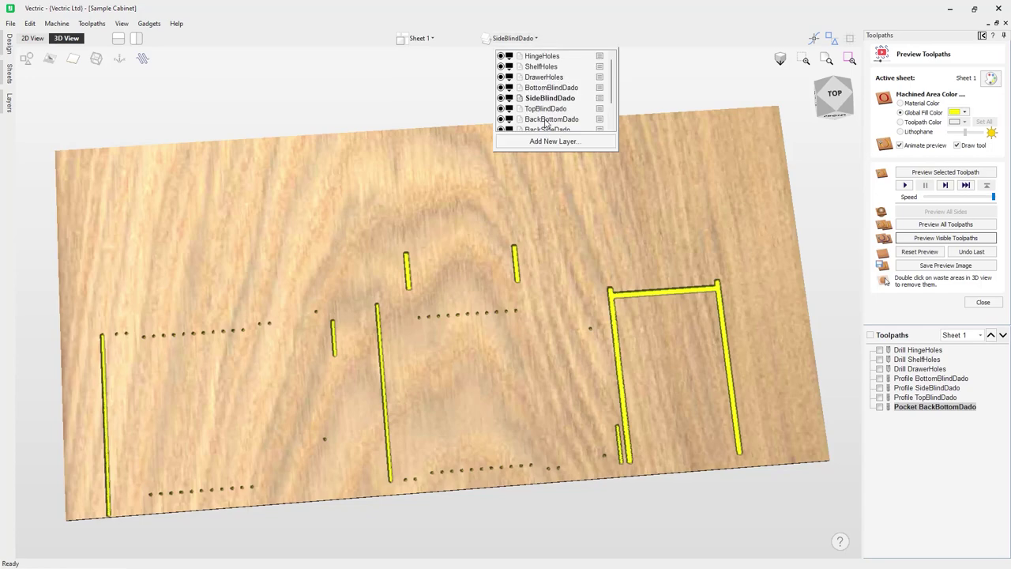
{"action": "left_click", "coordinate": [609, 187]}
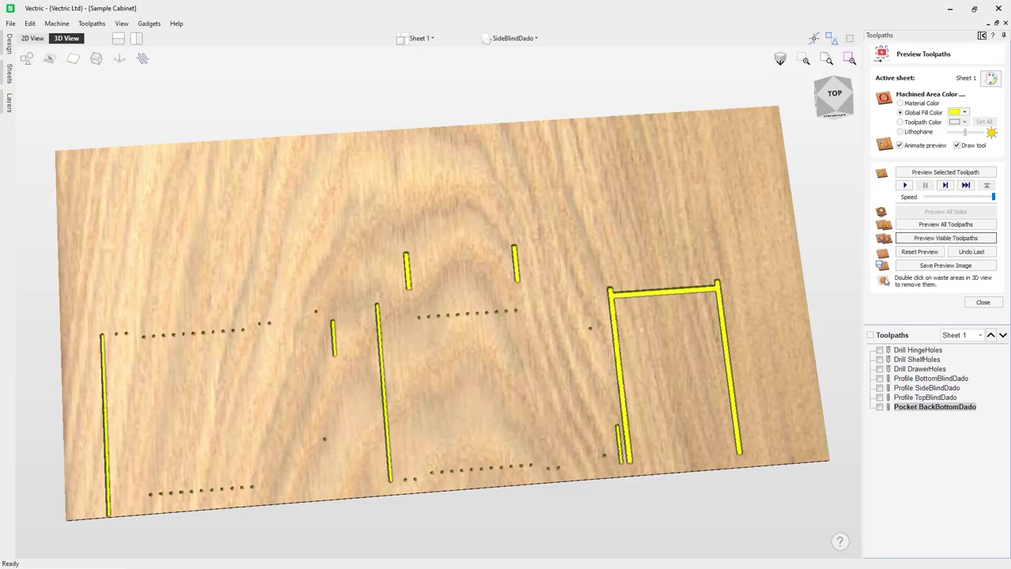
{"action": "left_click", "coordinate": [983, 302]}
{"action": "left_click", "coordinate": [33, 38]}
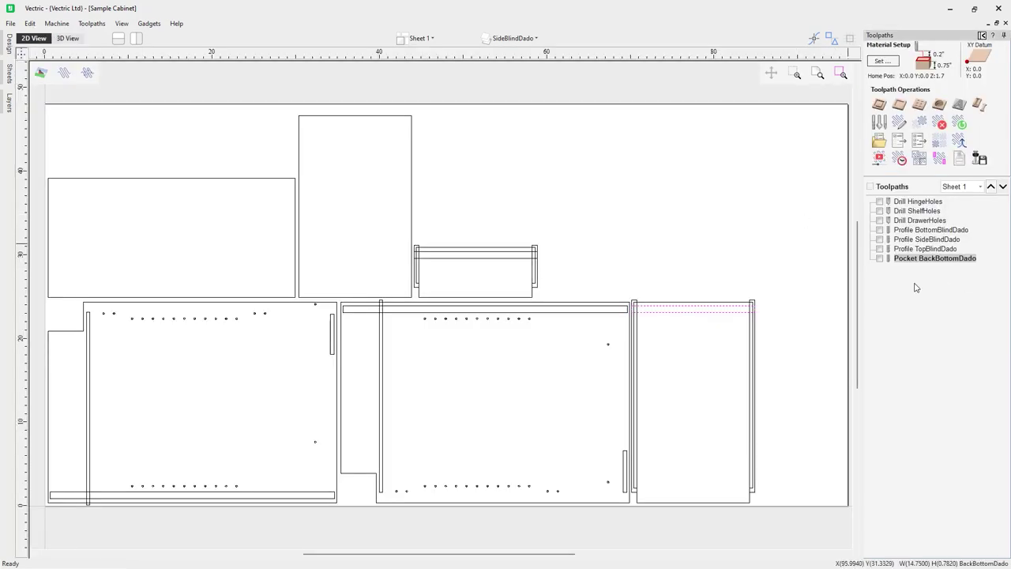
Start a new pocket toolpath and associate it with a selection of closed vectors on the BackSideDado layer only
{"action": "left_click", "coordinate": [899, 104]}
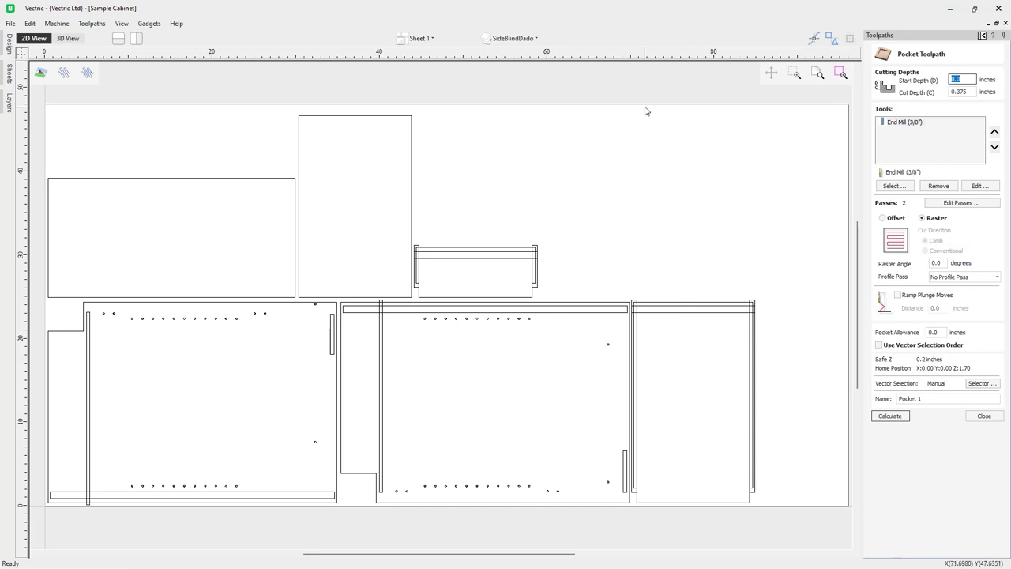
{"action": "left_click", "coordinate": [977, 187]}
{"action": "left_click", "coordinate": [582, 432]}
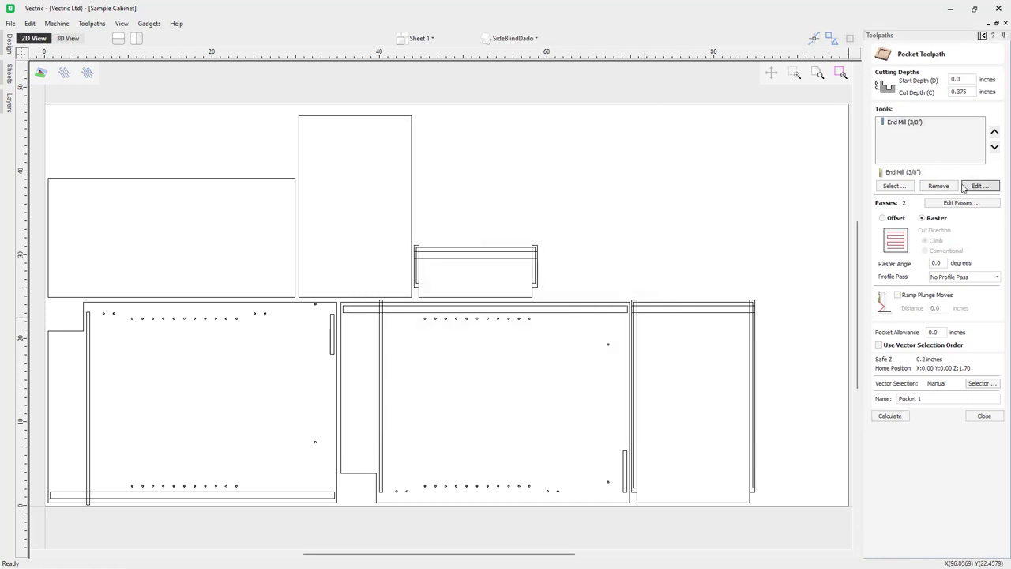
{"action": "left_click", "coordinate": [981, 383]}
{"action": "left_click", "coordinate": [520, 364]}
{"action": "left_click", "coordinate": [362, 387]}
{"action": "left_click_drag", "start_coordinate": [527, 180], "coordinate": [670, 144]}
{"action": "left_click", "coordinate": [640, 395]}
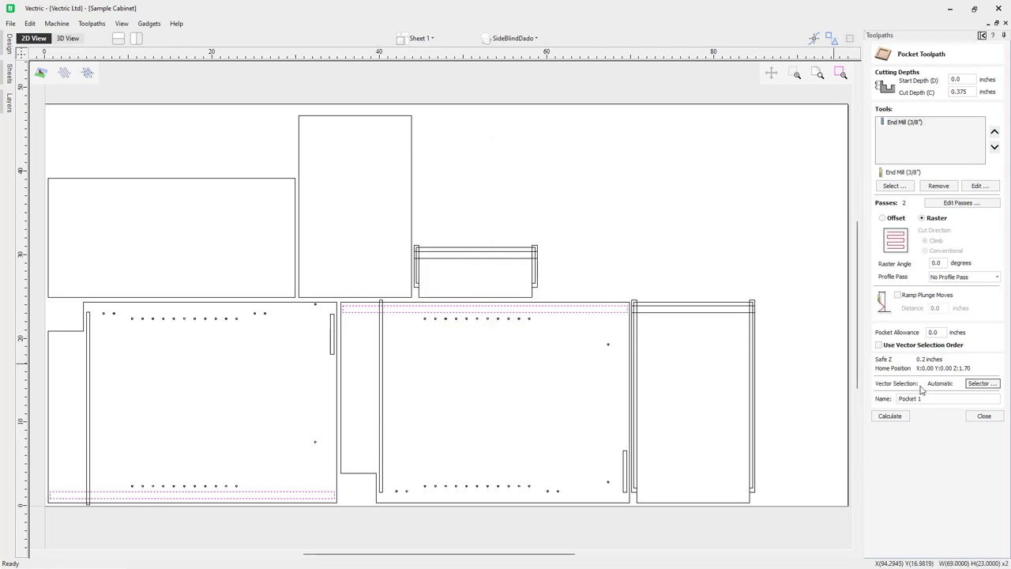
Copy the BackSideDado layer name into the toolpath name to make it Pocket BackSideDado
{"action": "left_click", "coordinate": [514, 38]}
{"action": "right_click", "coordinate": [546, 101]}
{"action": "left_click", "coordinate": [582, 188]}
{"action": "right_click", "coordinate": [568, 100]}
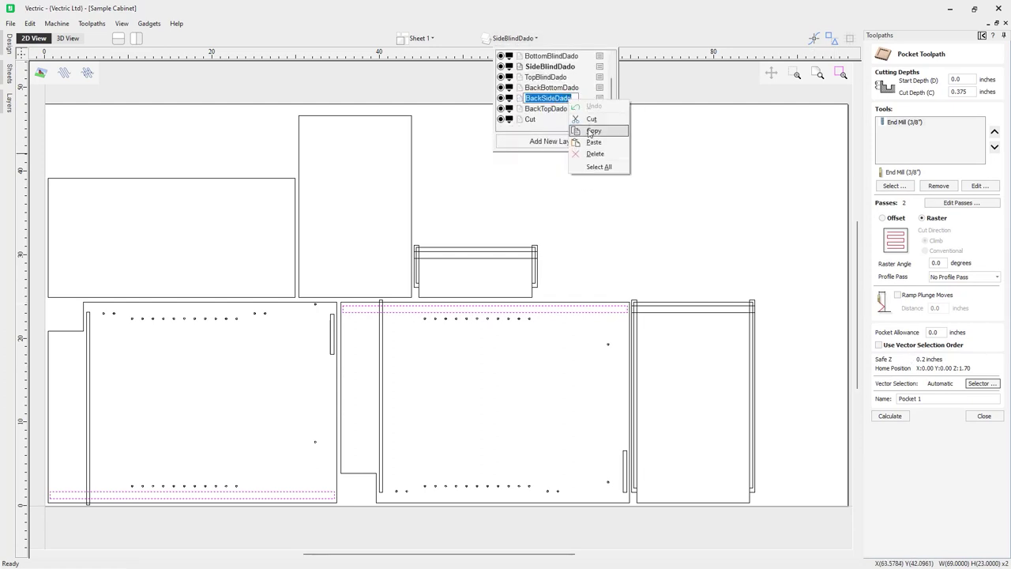
{"action": "left_click", "coordinate": [591, 131]}
{"action": "left_click", "coordinate": [925, 399]}
{"action": "key", "text": "ctrl+v"}
Calculate and preview the Pocket BackSideDado toolpath, then return to the 2D view and clear the vector selection
{"action": "left_click", "coordinate": [891, 416]}
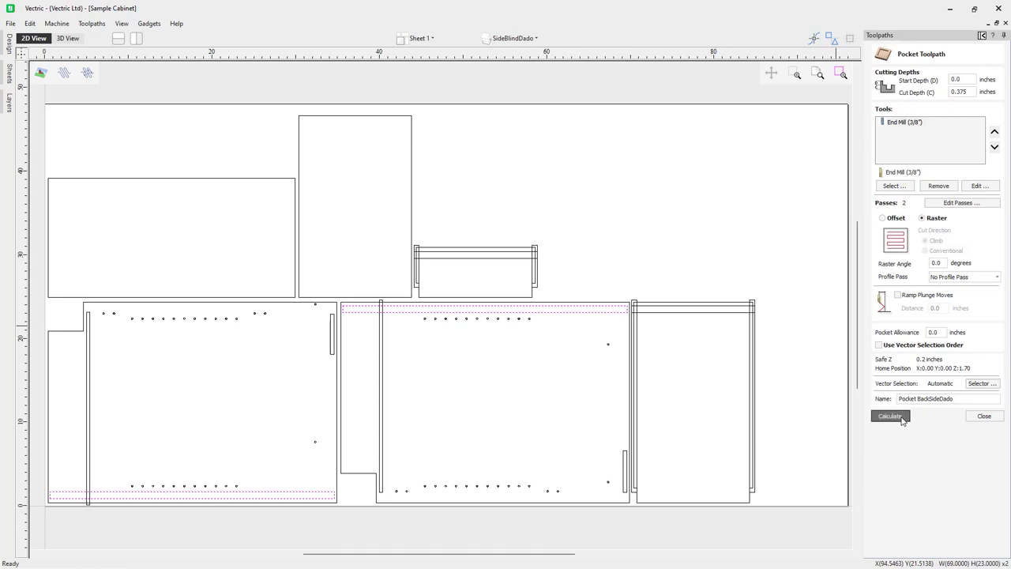
{"action": "left_click_drag", "start_coordinate": [610, 359], "coordinate": [628, 348]}
{"action": "left_click", "coordinate": [980, 302]}
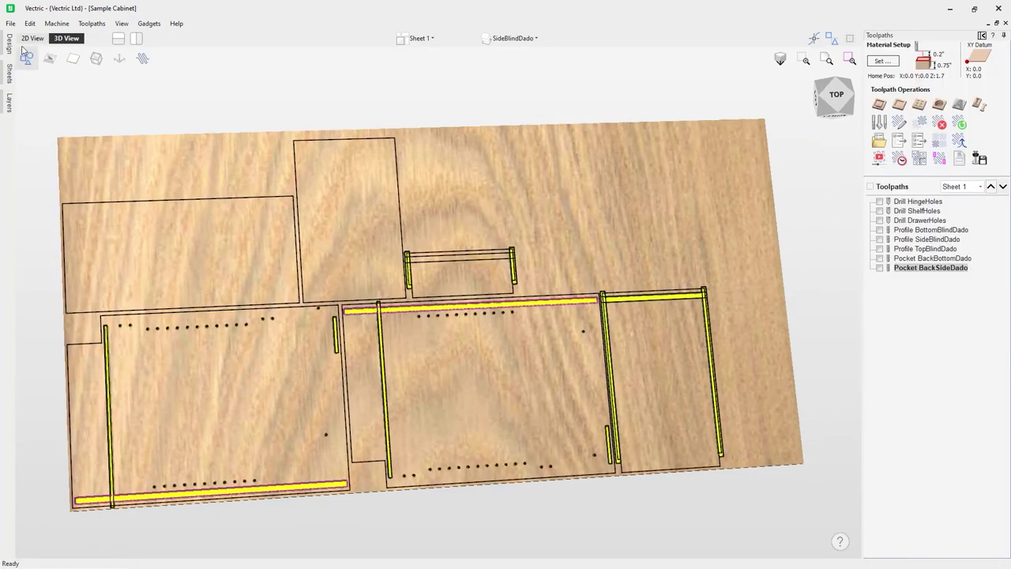
{"action": "key", "text": "F2"}
{"action": "left_click", "coordinate": [497, 209]}
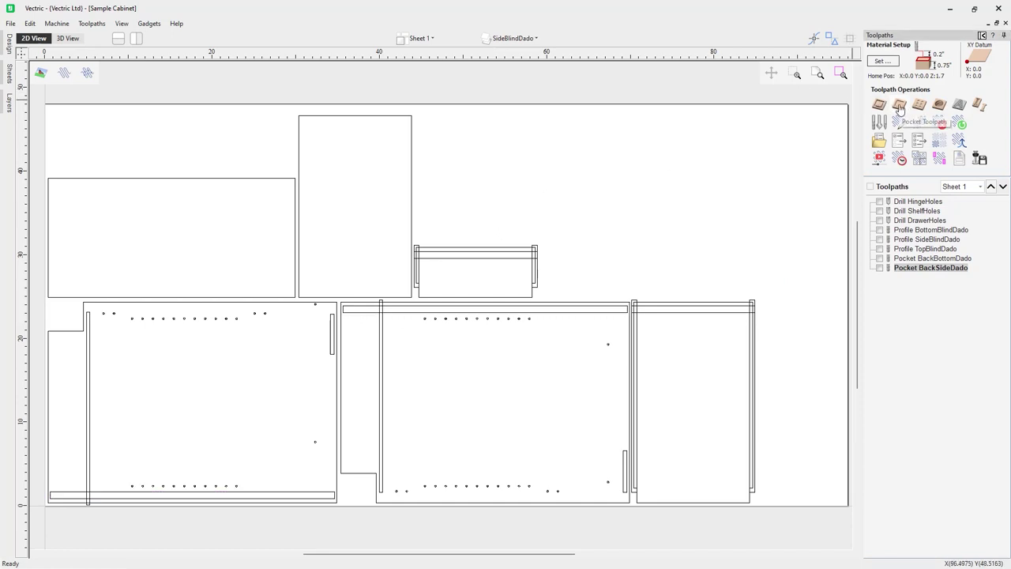
Start a new pocket toolpath and associate it with a selection of closed vectors on the BackTopDado layer only
{"action": "left_click", "coordinate": [899, 104]}
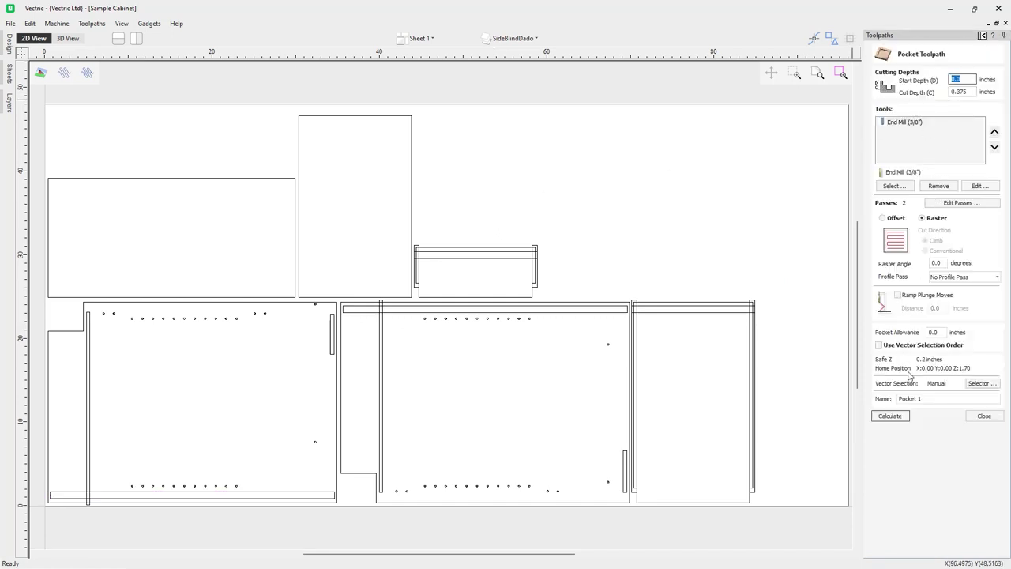
{"action": "left_click", "coordinate": [981, 383]}
{"action": "left_click", "coordinate": [664, 336]}
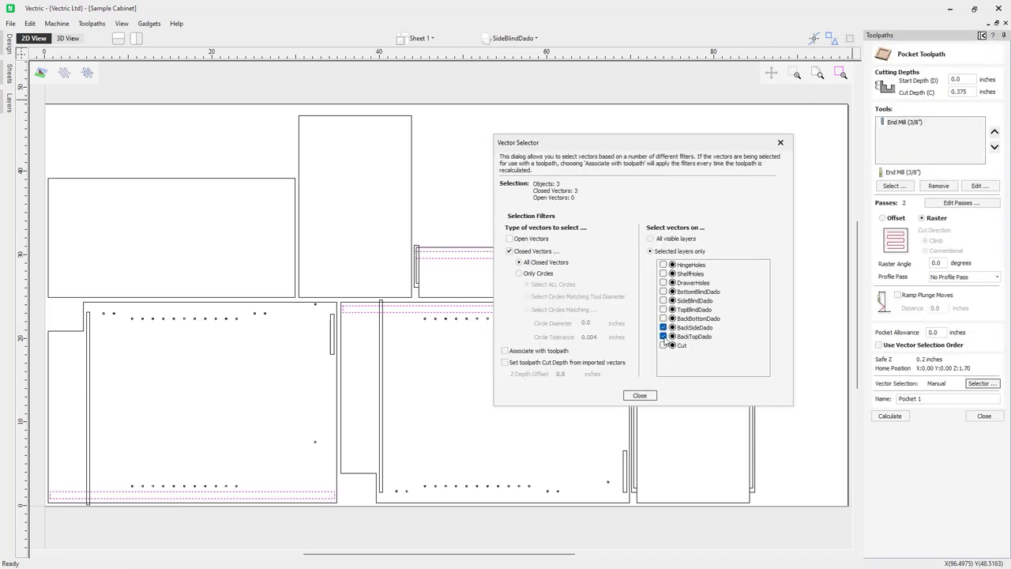
{"action": "left_click", "coordinate": [663, 327]}
{"action": "left_click", "coordinate": [506, 351]}
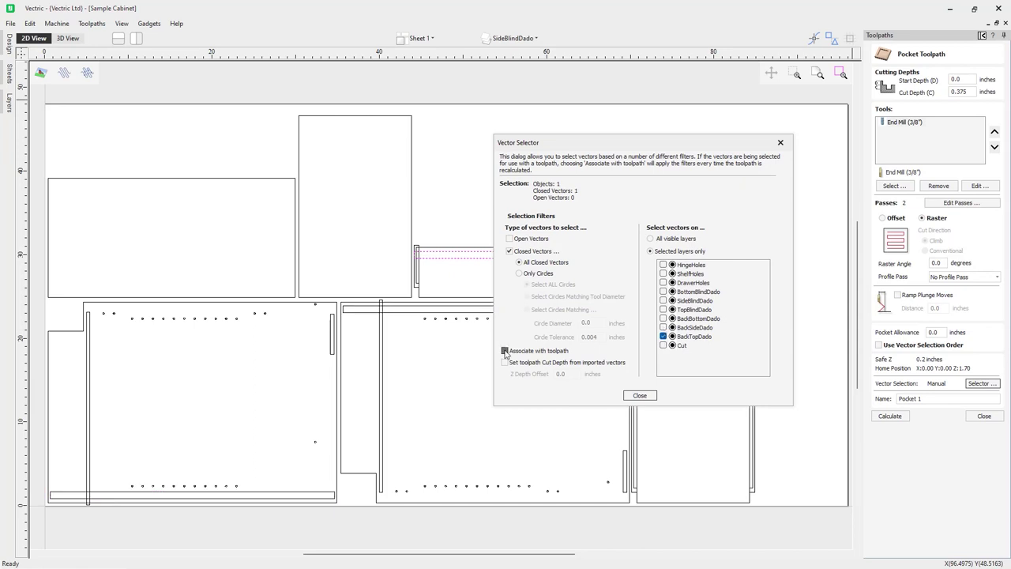
{"action": "left_click_drag", "start_coordinate": [574, 150], "coordinate": [663, 159]}
{"action": "left_click_drag", "start_coordinate": [765, 153], "coordinate": [628, 151]}
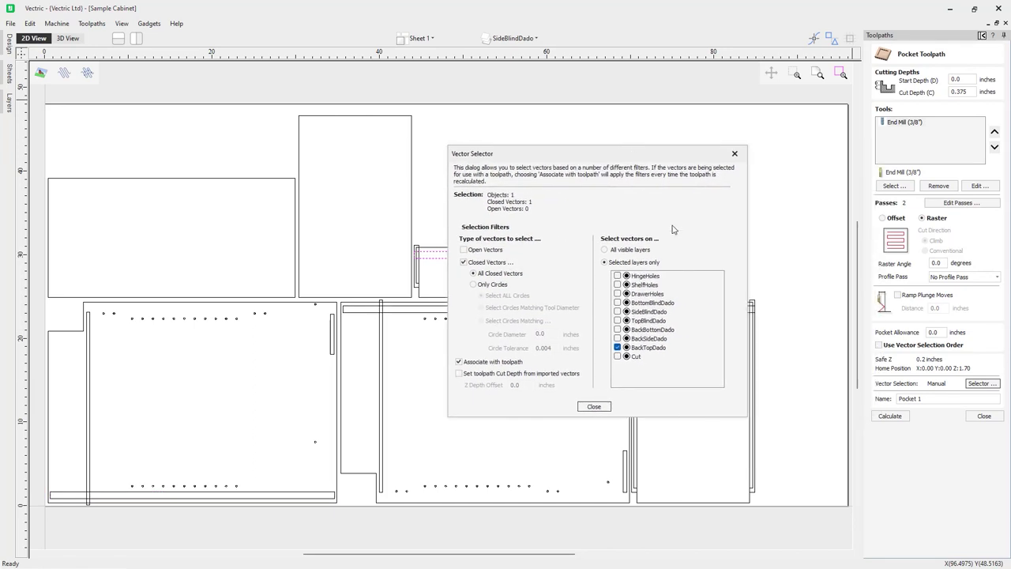
{"action": "left_click", "coordinate": [593, 404]}
Copy the BackTopDado layer name into the toolpath name to make it Pocket BackTopDado
{"action": "left_click", "coordinate": [535, 38]}
{"action": "scroll", "coordinate": [547, 90], "scroll_direction": "down", "scroll_amount": 1}
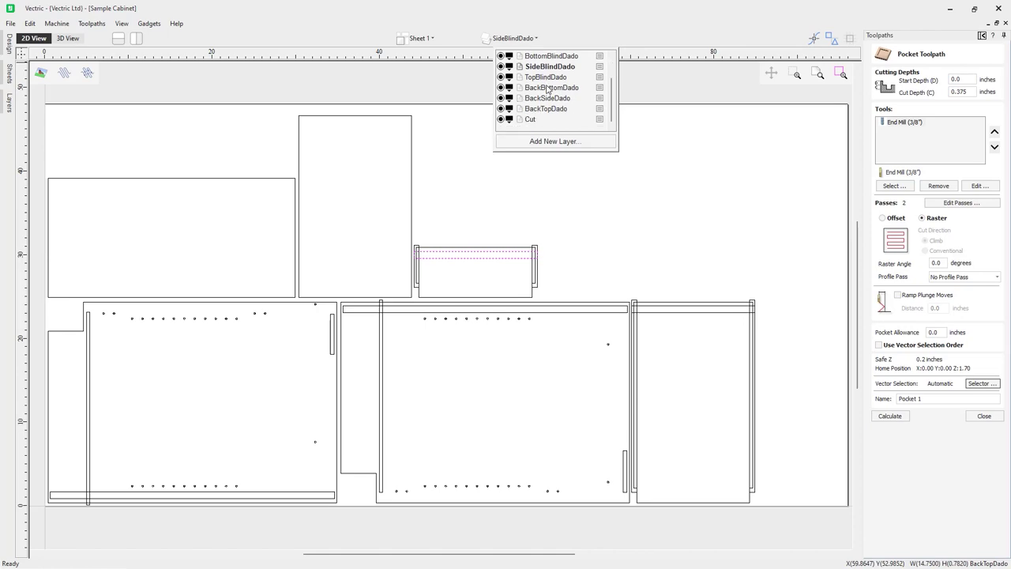
{"action": "right_click", "coordinate": [548, 110]}
{"action": "left_click", "coordinate": [565, 189]}
{"action": "right_click", "coordinate": [562, 108]}
{"action": "left_click", "coordinate": [576, 140]}
{"action": "double_click", "coordinate": [922, 399]}
{"action": "key", "text": "ctrl+v"}
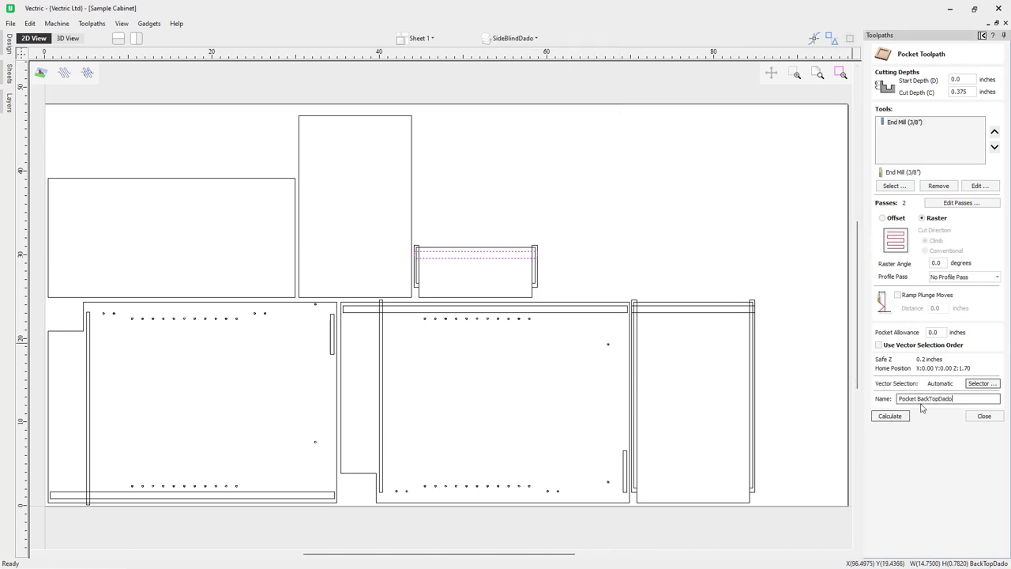
Calculate the Pocket BackTopDado toolpath, inspect its 3D preview, and return to the 2D view
{"action": "left_click", "coordinate": [898, 419]}
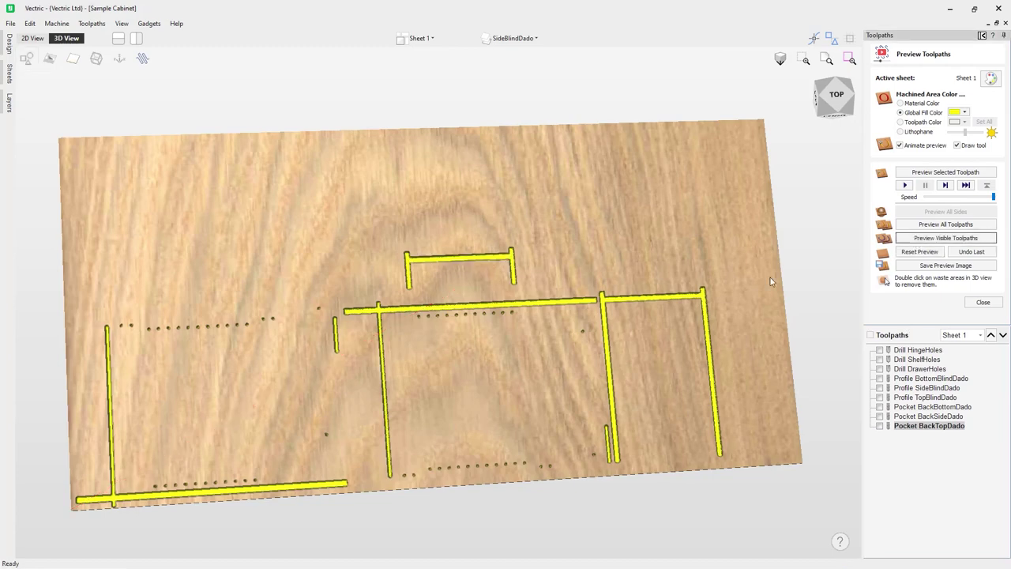
{"action": "left_click_drag", "start_coordinate": [661, 435], "coordinate": [508, 382]}
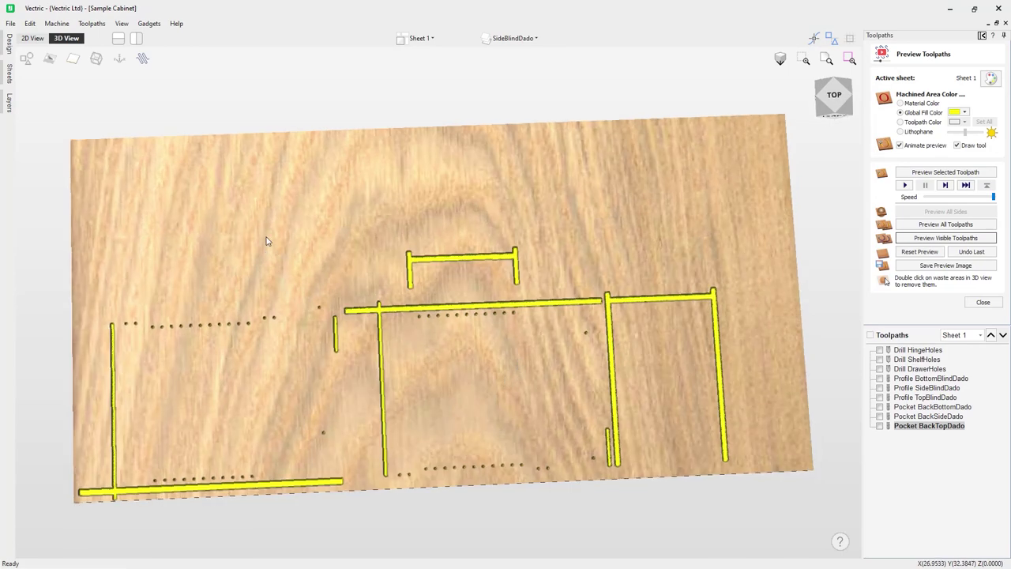
{"action": "left_click", "coordinate": [982, 302]}
{"action": "left_click", "coordinate": [30, 40]}
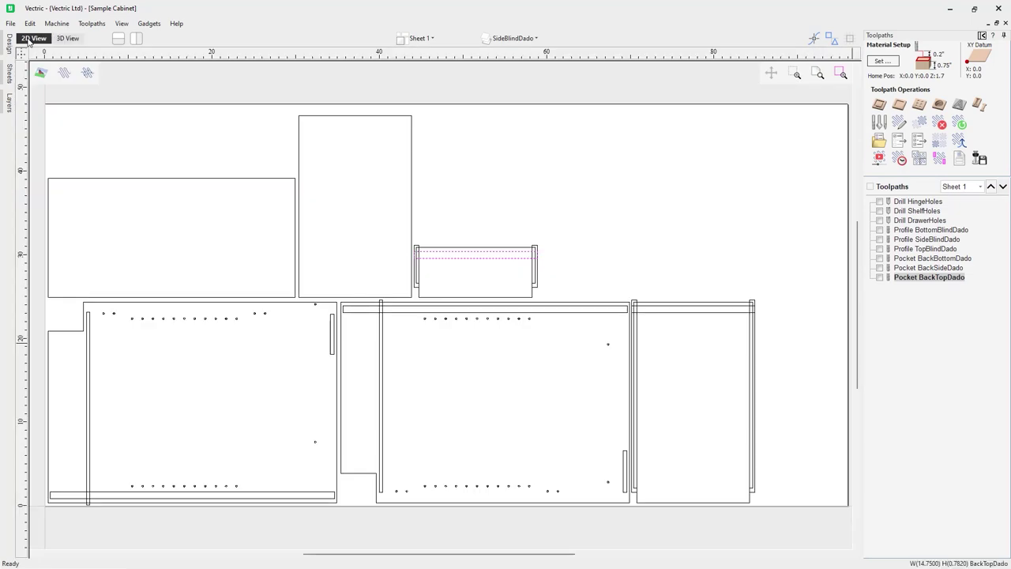
Clear the vector selection and set up a profile toolpath with a 0.75 inch cut depth, machining Outside / Right of the vectors
{"action": "left_click", "coordinate": [517, 38]}
{"action": "scroll", "coordinate": [561, 105], "scroll_direction": "down", "scroll_amount": 1}
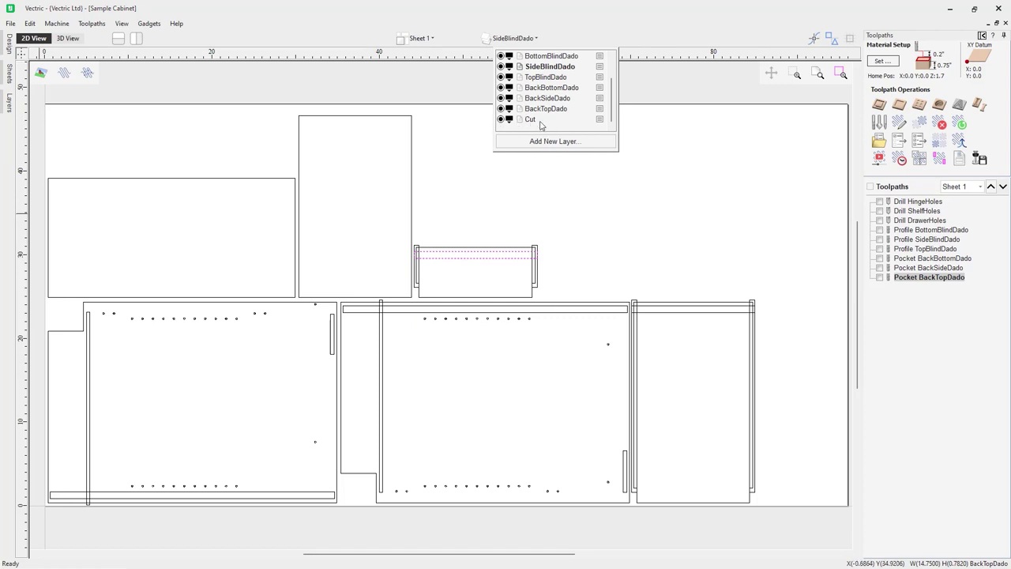
{"action": "left_click", "coordinate": [641, 201]}
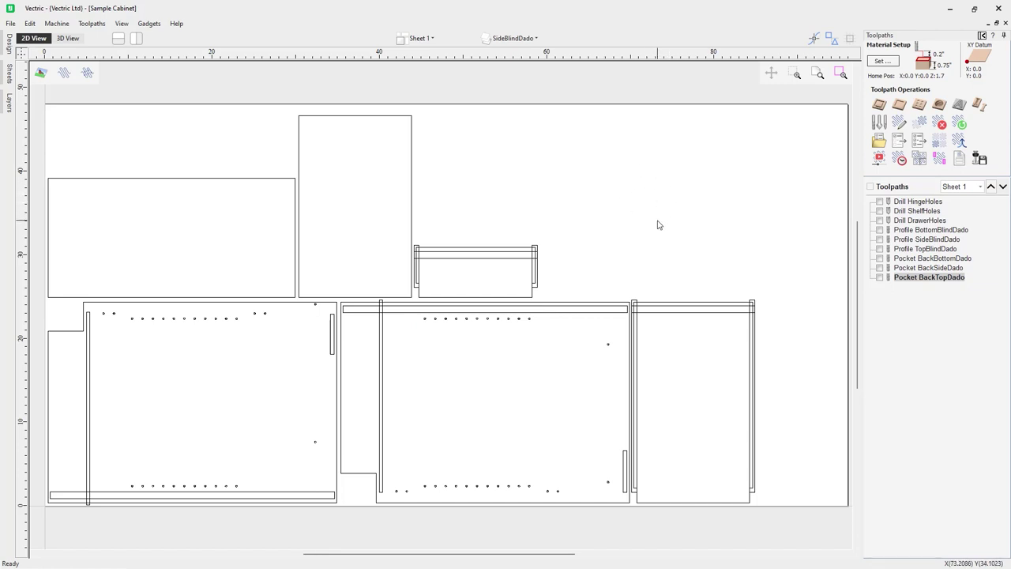
{"action": "left_click", "coordinate": [878, 106]}
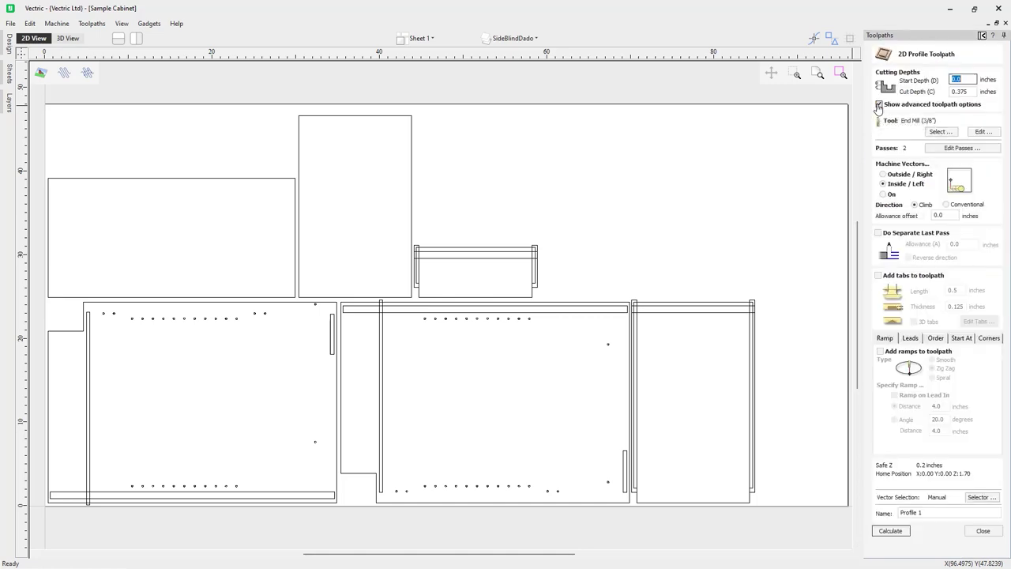
{"action": "left_click", "coordinate": [952, 93]}
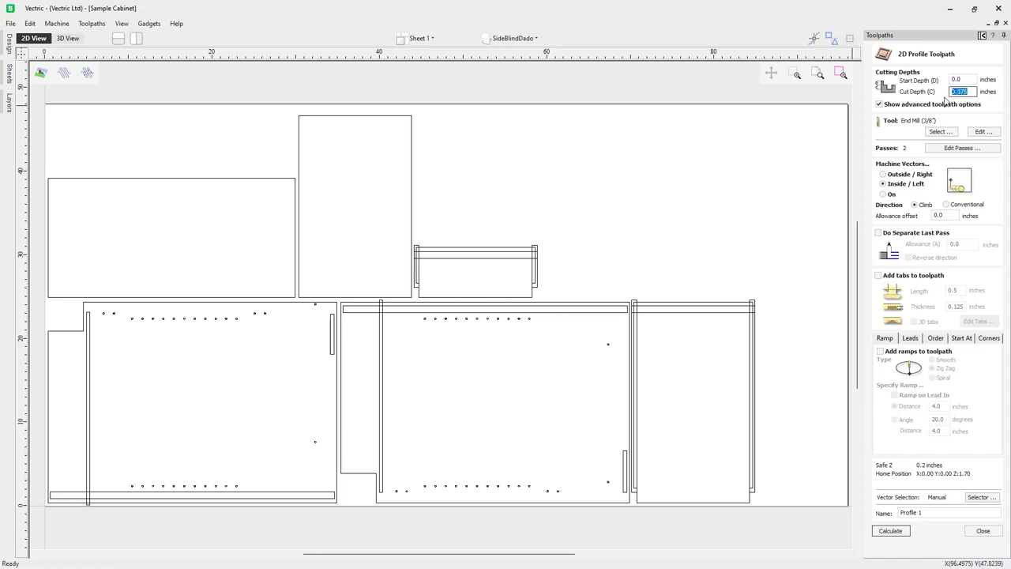
{"action": "type", "text": "2"}
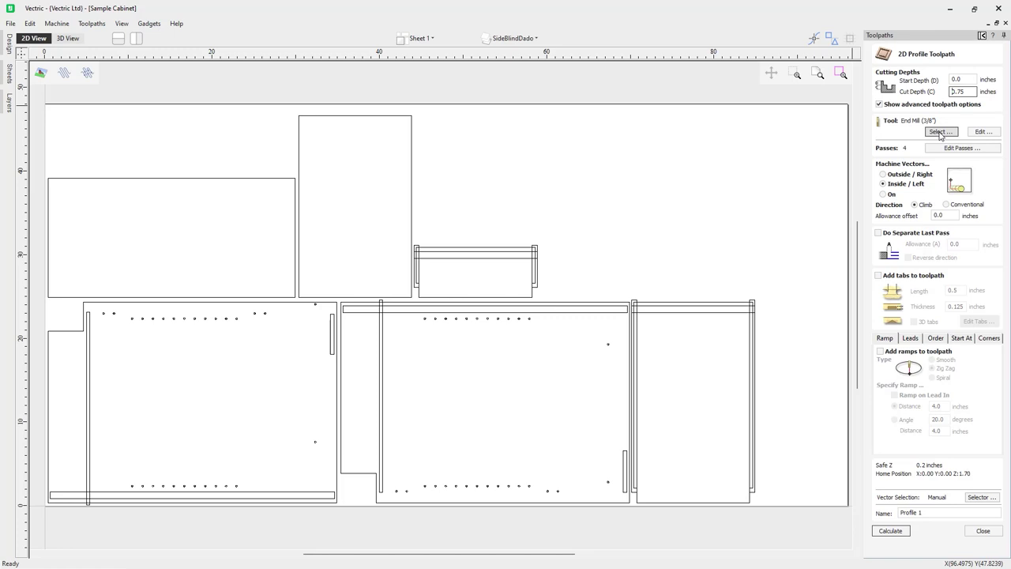
{"action": "left_click", "coordinate": [884, 174]}
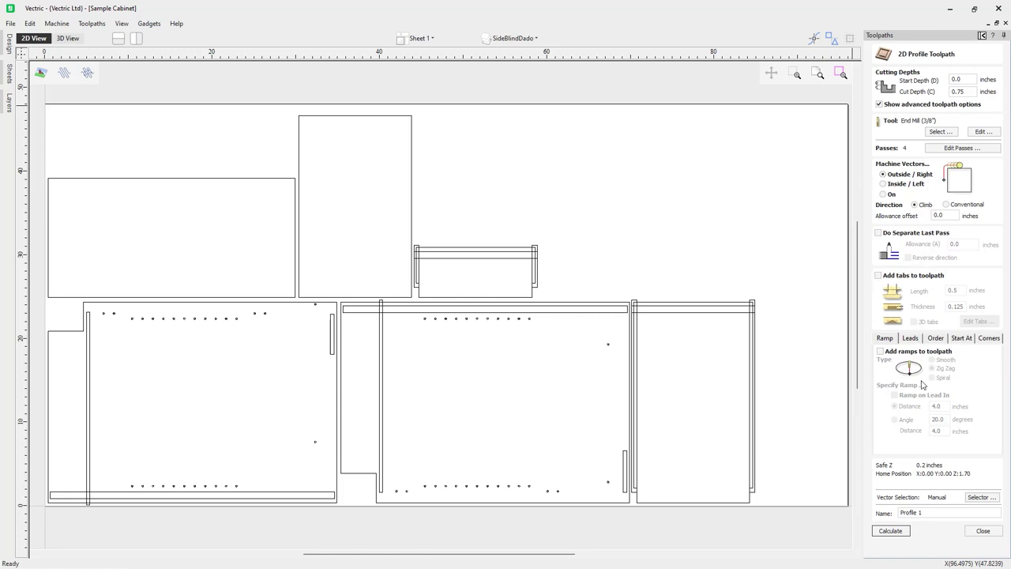
Filter the vector selection to closed vectors on the Cut layer only and associate it with the profile toolpath
{"action": "left_click", "coordinate": [979, 498]}
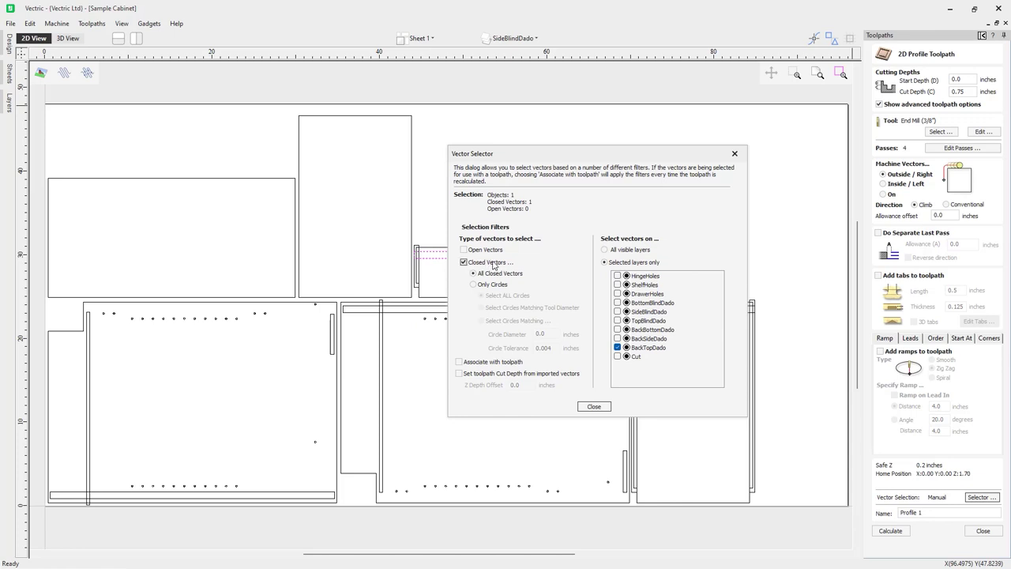
{"action": "left_click", "coordinate": [617, 356]}
{"action": "left_click", "coordinate": [617, 348]}
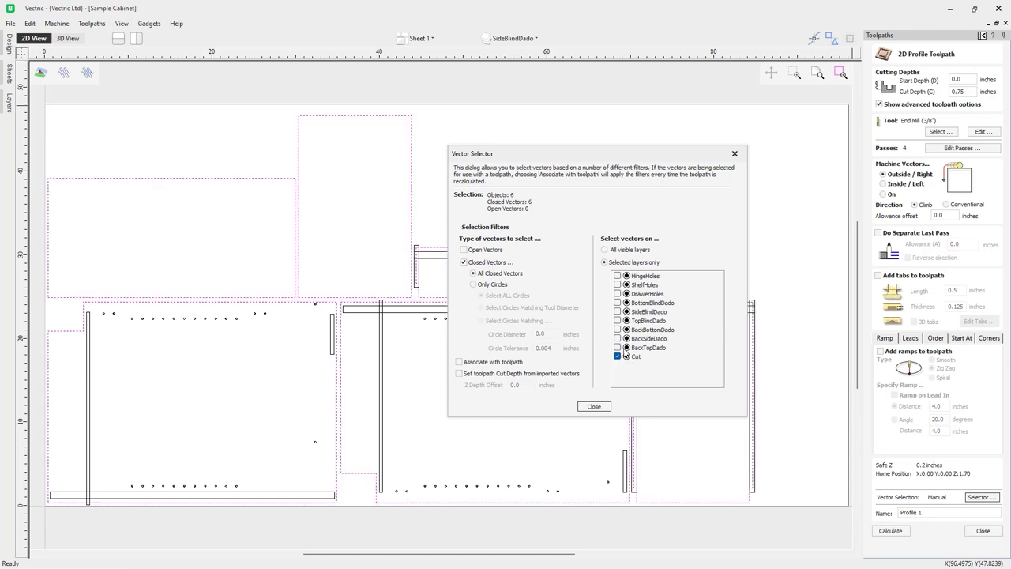
{"action": "left_click", "coordinate": [460, 362]}
{"action": "left_click", "coordinate": [594, 406]}
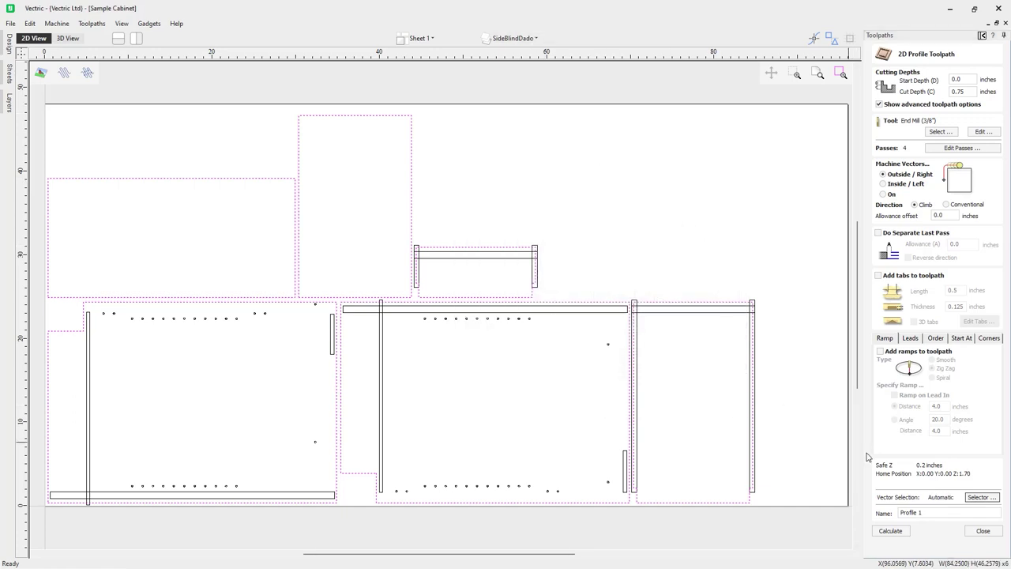
Name the profile toolpath Profile Cut
{"action": "double_click", "coordinate": [919, 512]}
{"action": "type", "text": "2"}
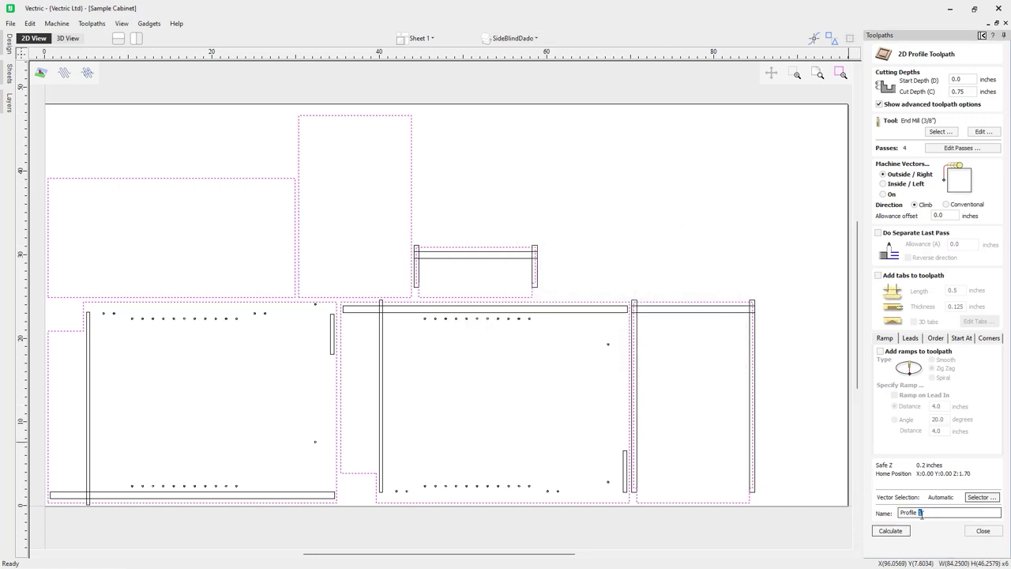
{"action": "type", "text": "Cut"}
Calculate the Profile Cut toolpath, preview the cut-out parts in 3D, and return to the 2D view
{"action": "left_click", "coordinate": [902, 536]}
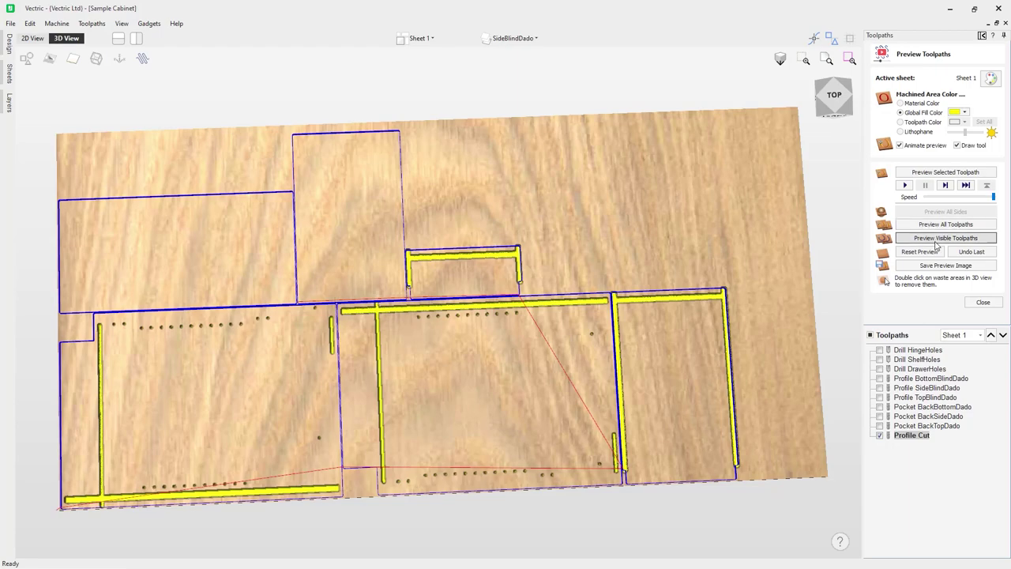
{"action": "left_click", "coordinate": [937, 242]}
{"action": "left_click_drag", "start_coordinate": [524, 410], "coordinate": [585, 395]}
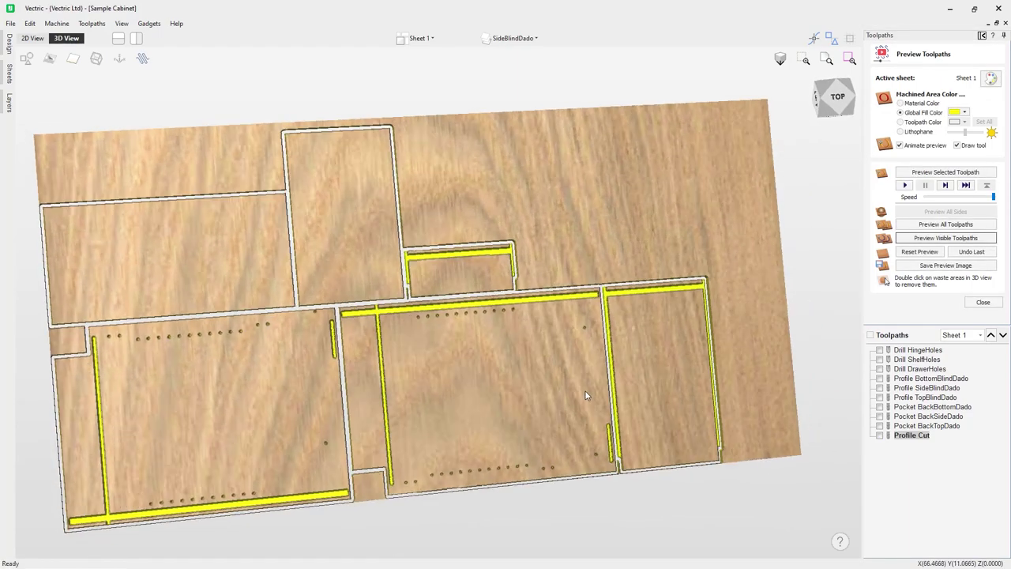
{"action": "left_click", "coordinate": [983, 301]}
{"action": "left_click", "coordinate": [30, 39]}
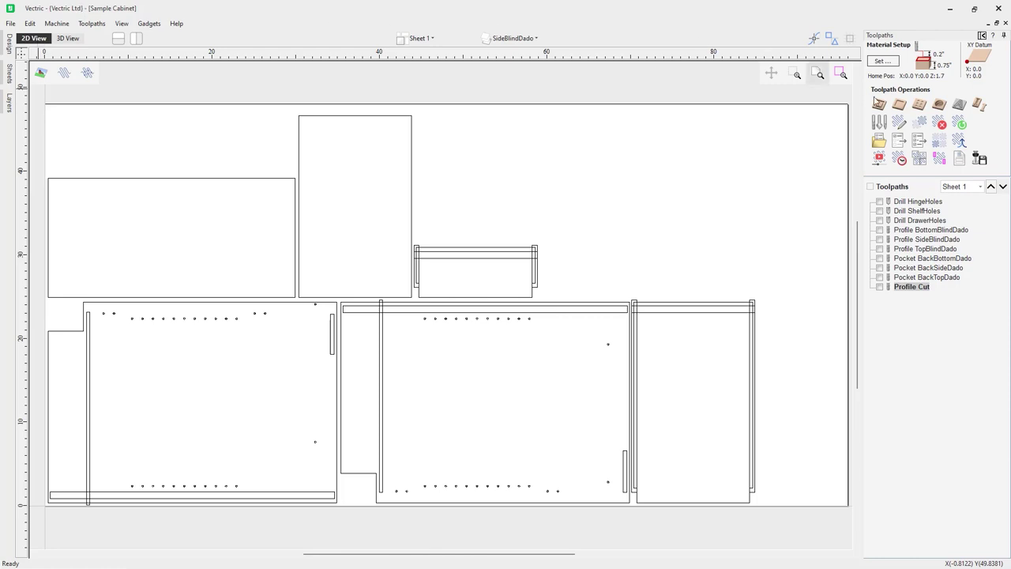
Turn on the visibility of all toolpaths and save them as the template Sample Cabinet.ToolpathTemplate in the Vectric Tutorials folder
{"action": "left_click", "coordinate": [880, 287]}
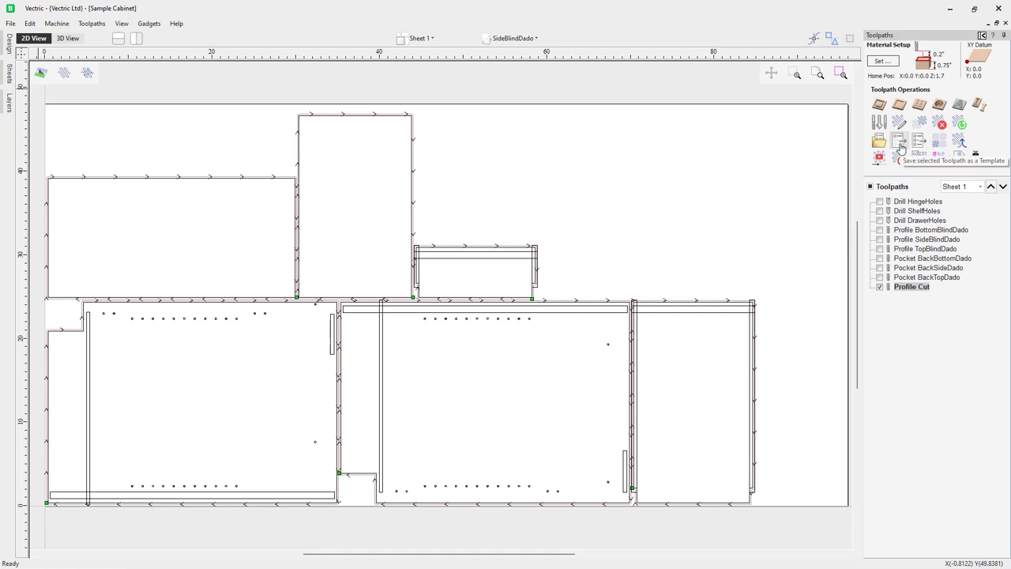
{"action": "left_click", "coordinate": [880, 287]}
{"action": "left_click", "coordinate": [870, 187]}
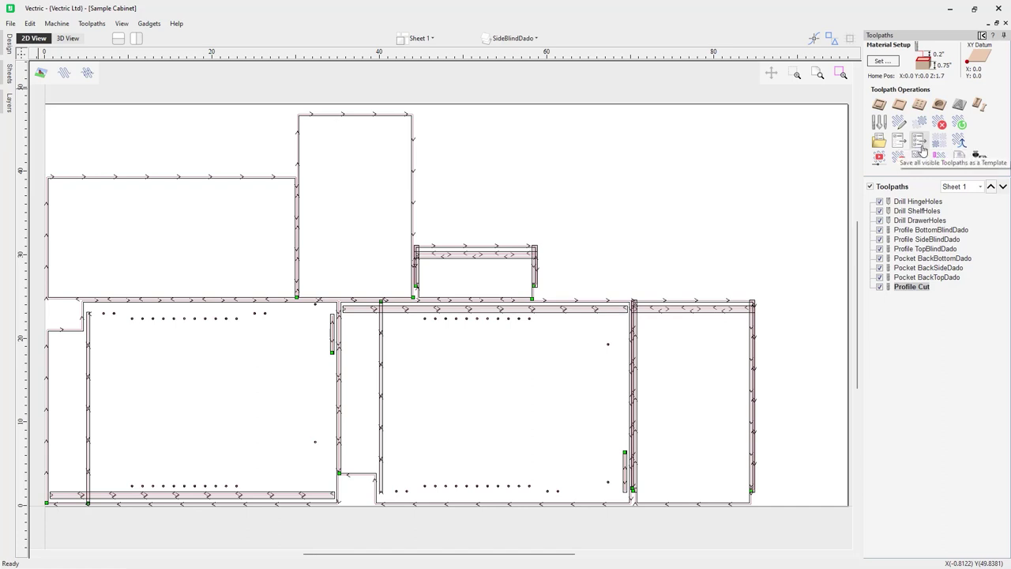
{"action": "left_click", "coordinate": [919, 142]}
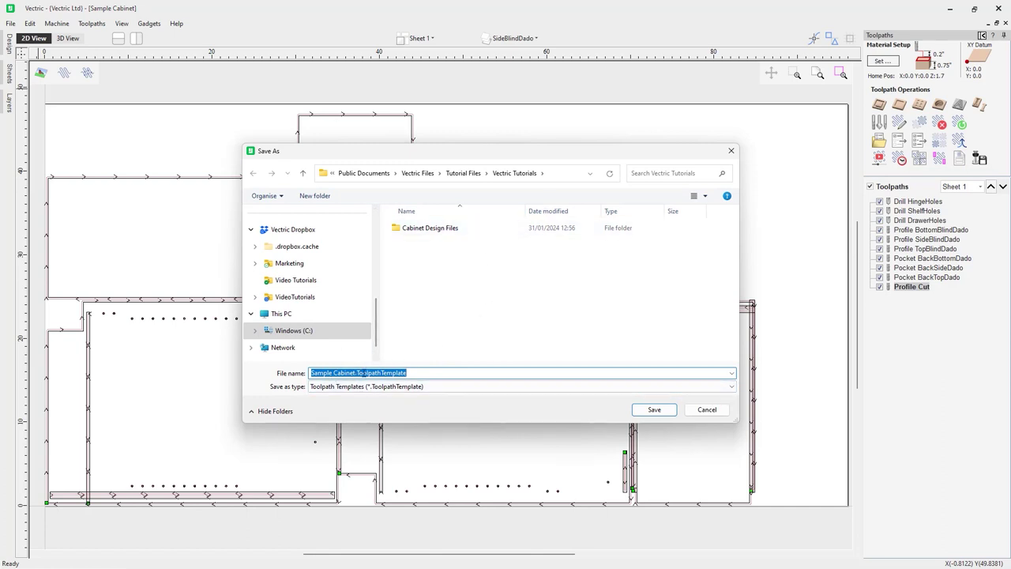
{"action": "left_click", "coordinate": [655, 411]}
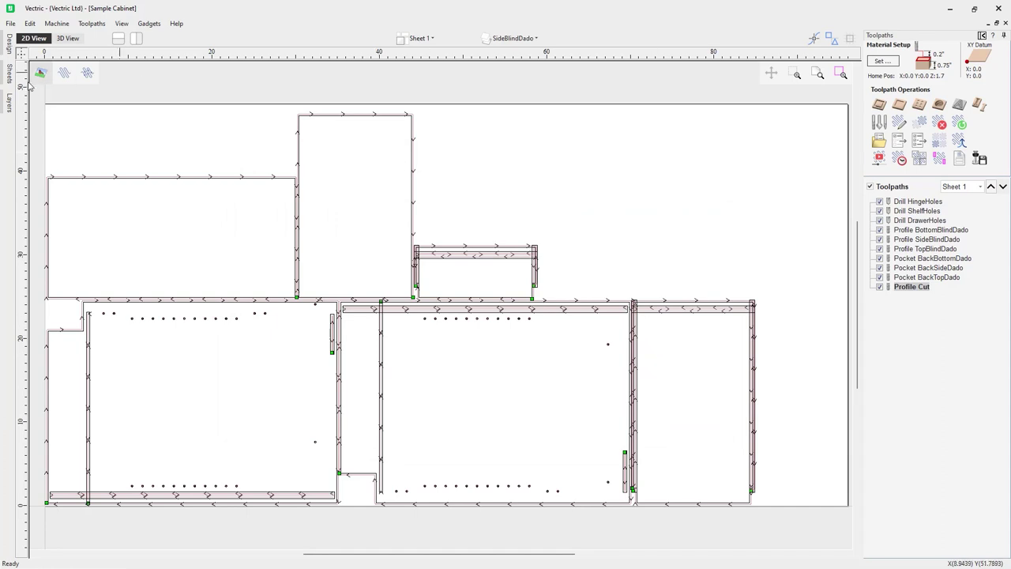
Save a copy of the job as Sample Cabinet - Toolpaths.crv in the Vectric Tutorials folder
{"action": "left_click", "coordinate": [13, 23]}
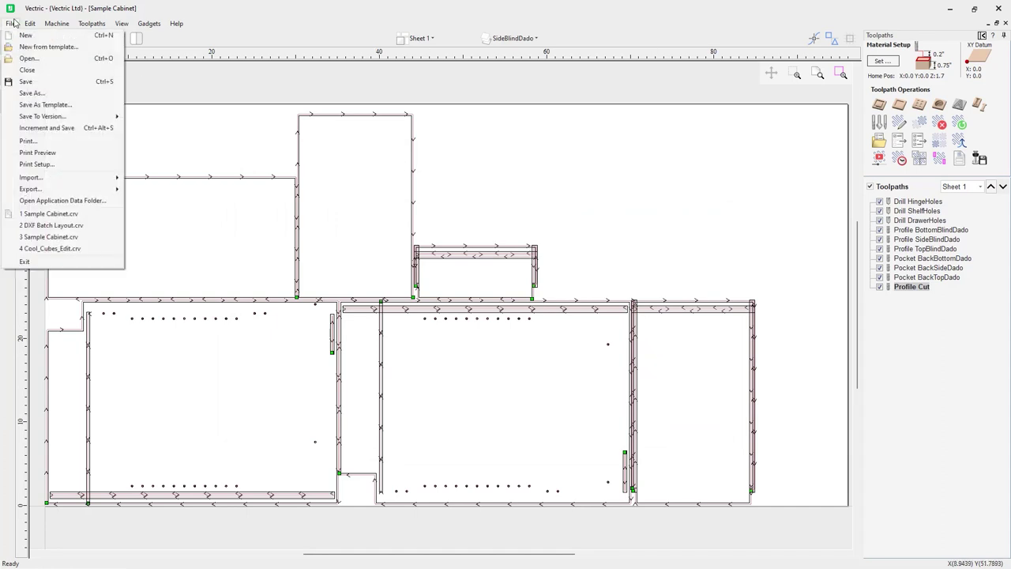
{"action": "left_click", "coordinate": [30, 93]}
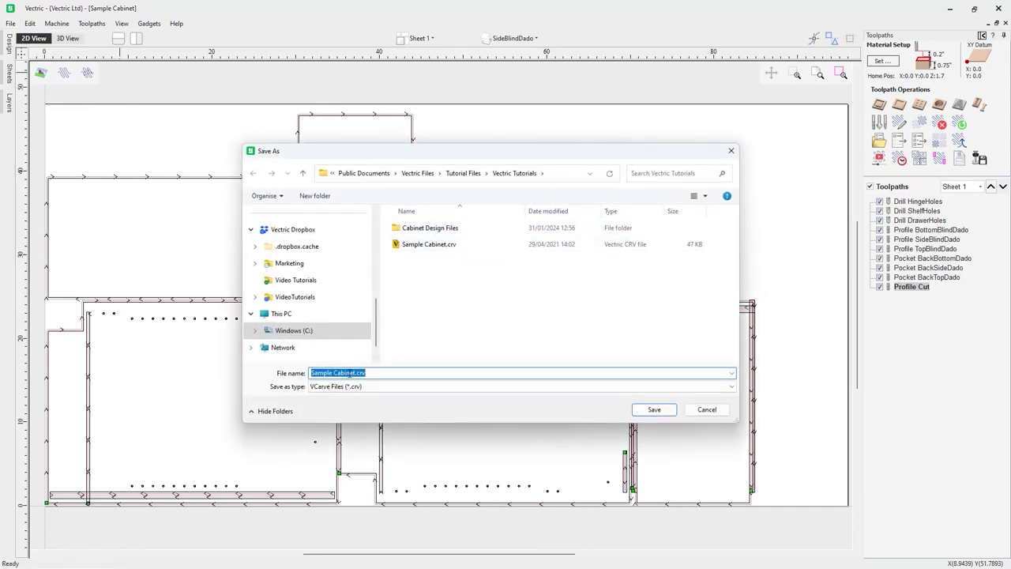
{"action": "left_click", "coordinate": [354, 372]}
{"action": "type", "text": "- Toolp"}
{"action": "type", "text": "aths"}
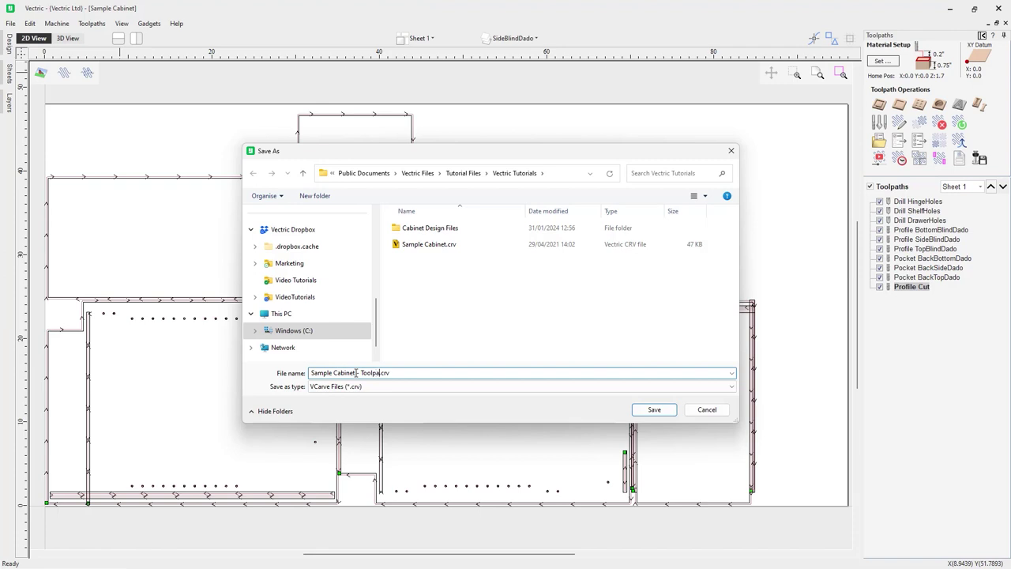
{"action": "key", "text": "Return"}
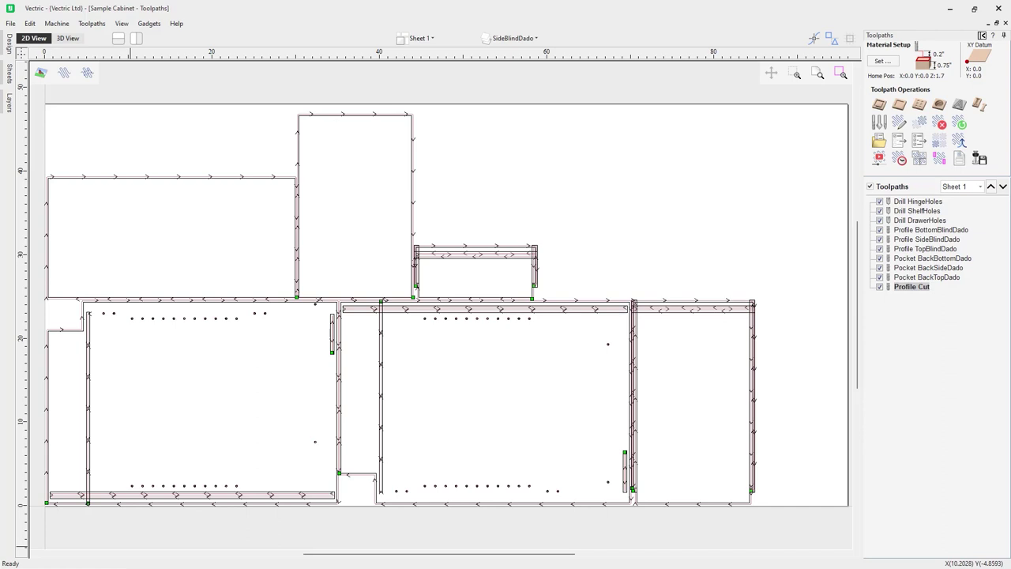
Review the job's layer list and close the Sample Cabinet - Toolpaths job
{"action": "left_click", "coordinate": [509, 38]}
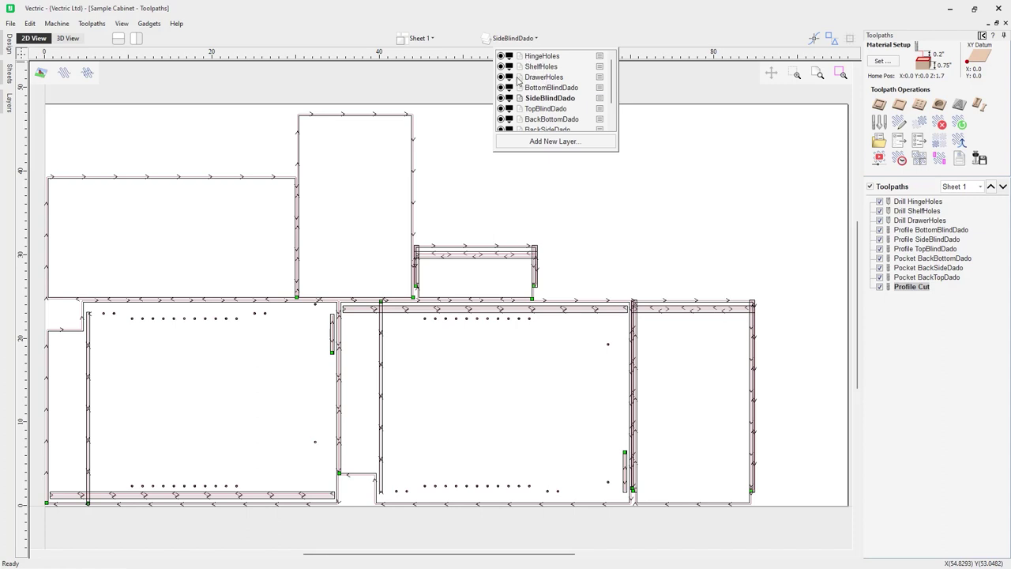
{"action": "left_click", "coordinate": [444, 93]}
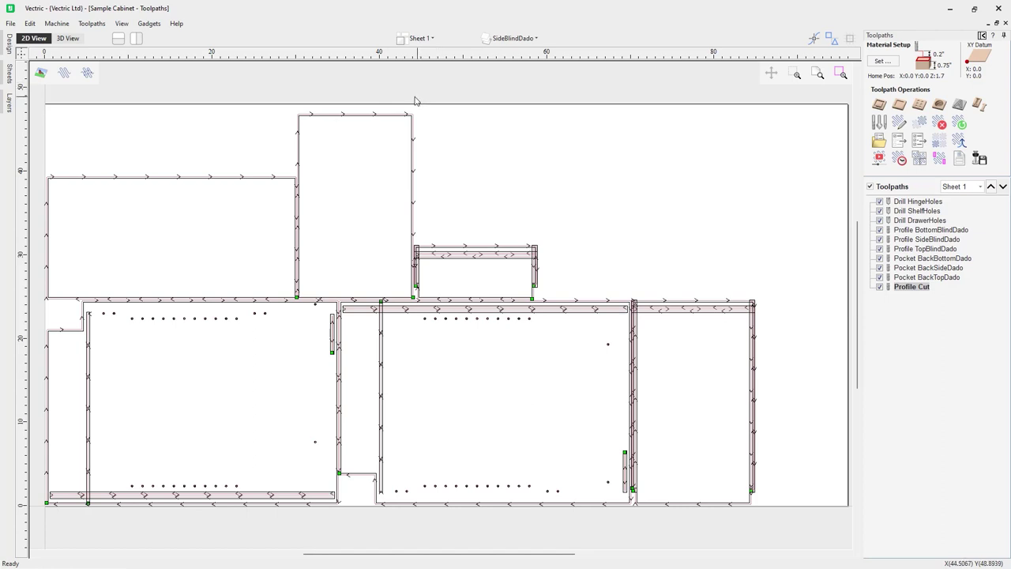
{"action": "left_click", "coordinate": [11, 23]}
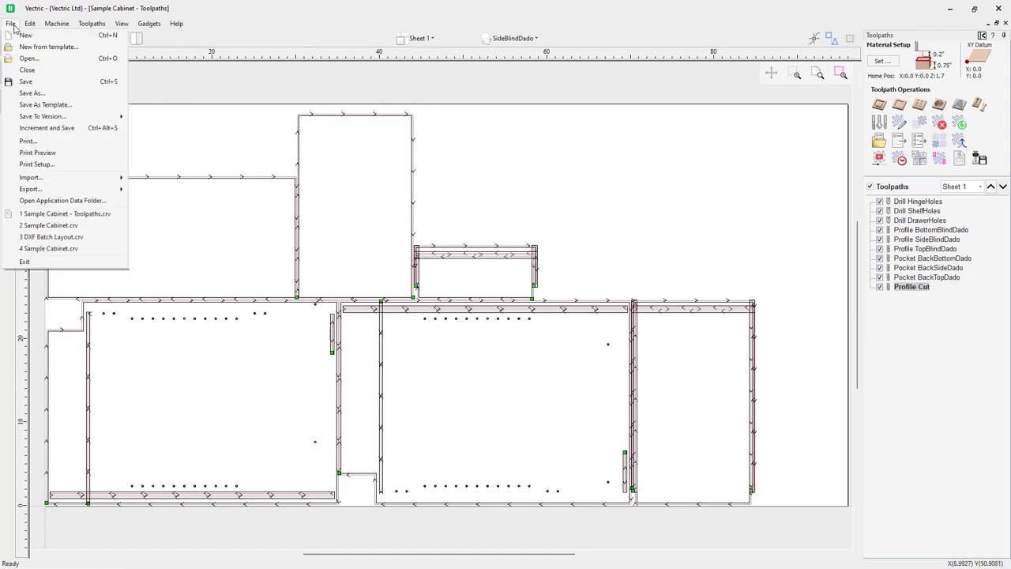
{"action": "left_click", "coordinate": [27, 70]}
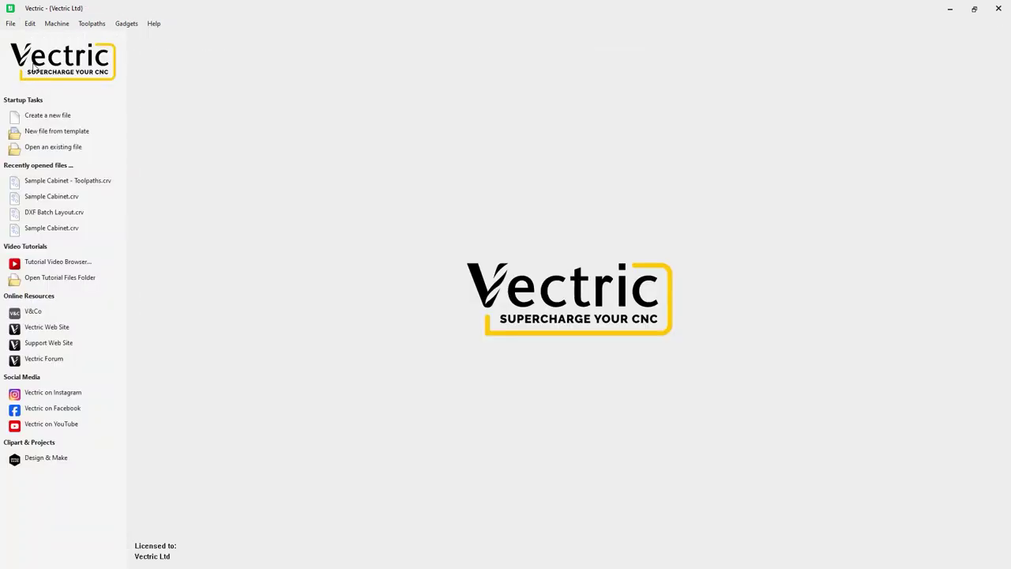
Browse the DXF part files in the Cabinet Design Files folder without opening any of them
{"action": "left_click", "coordinate": [11, 23]}
{"action": "left_click", "coordinate": [27, 57]}
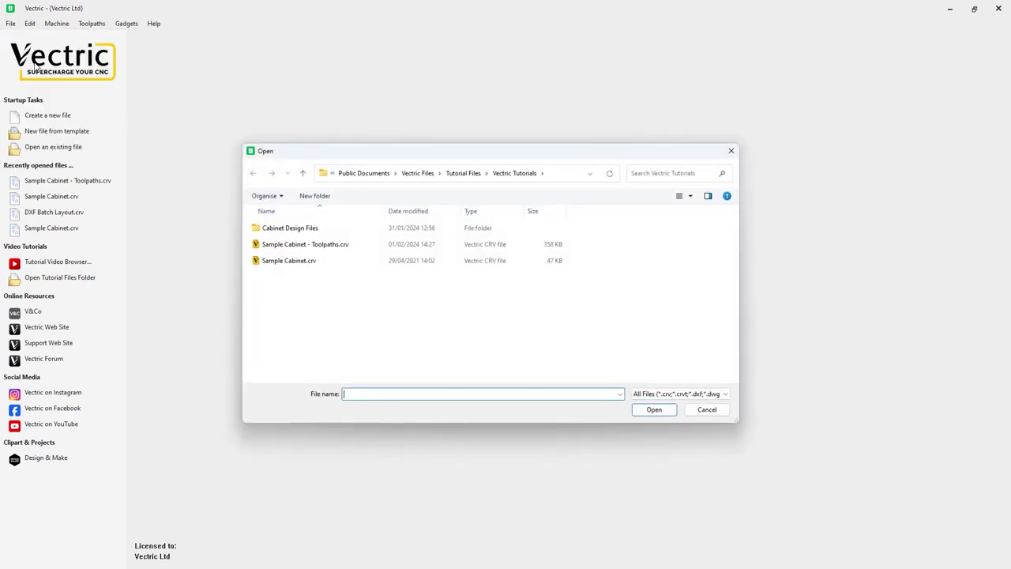
{"action": "double_click", "coordinate": [299, 231]}
{"action": "scroll", "coordinate": [298, 231], "scroll_direction": "down", "scroll_amount": 8}
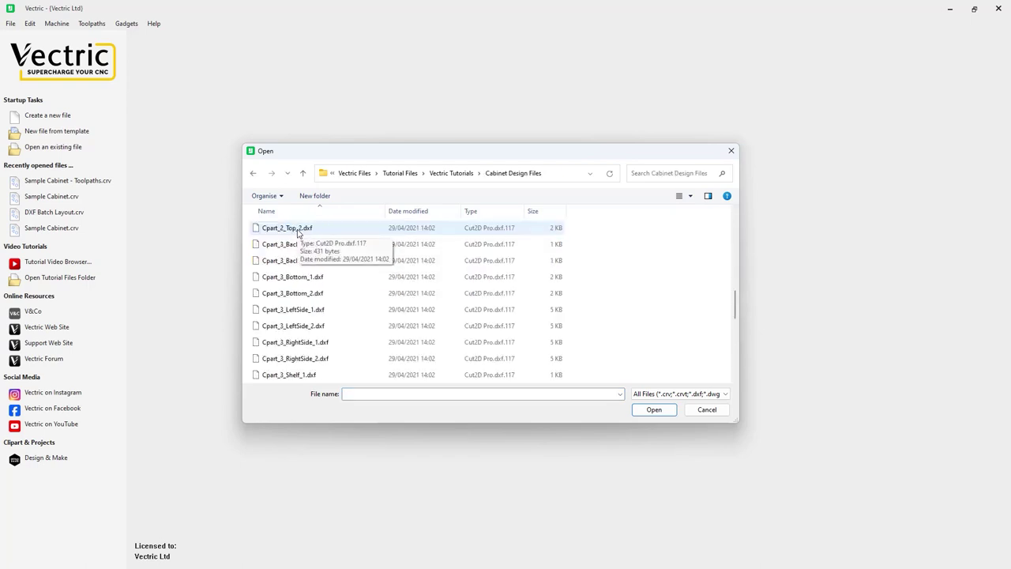
{"action": "scroll", "coordinate": [299, 233], "scroll_direction": "down", "scroll_amount": 6}
{"action": "scroll", "coordinate": [297, 234], "scroll_direction": "up", "scroll_amount": 14}
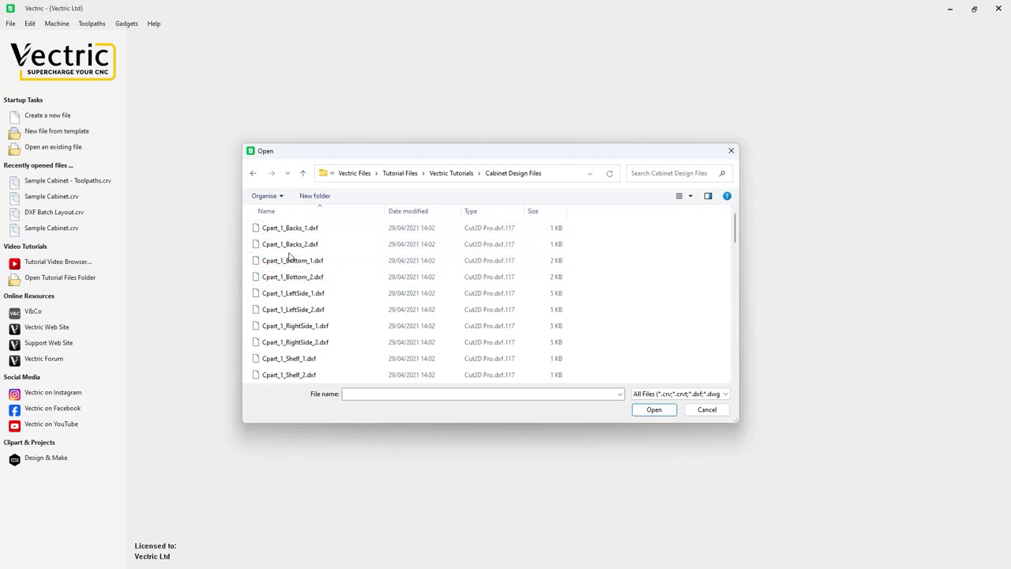
{"action": "left_click", "coordinate": [705, 410]}
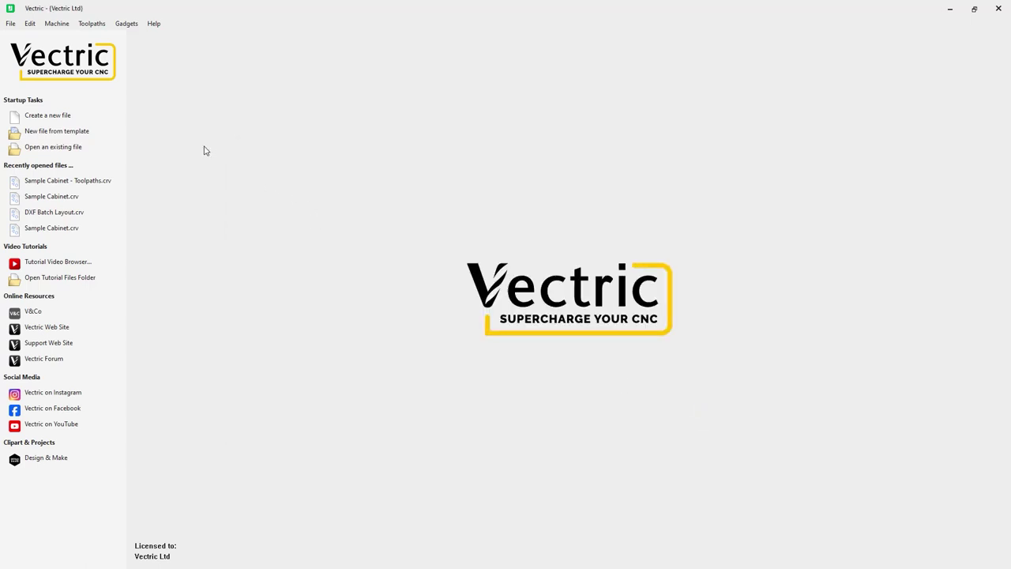
Start the DXF Batch Processor gadget and choose the Cabinet Design Files folder as the directory to process
{"action": "left_click", "coordinate": [127, 24]}
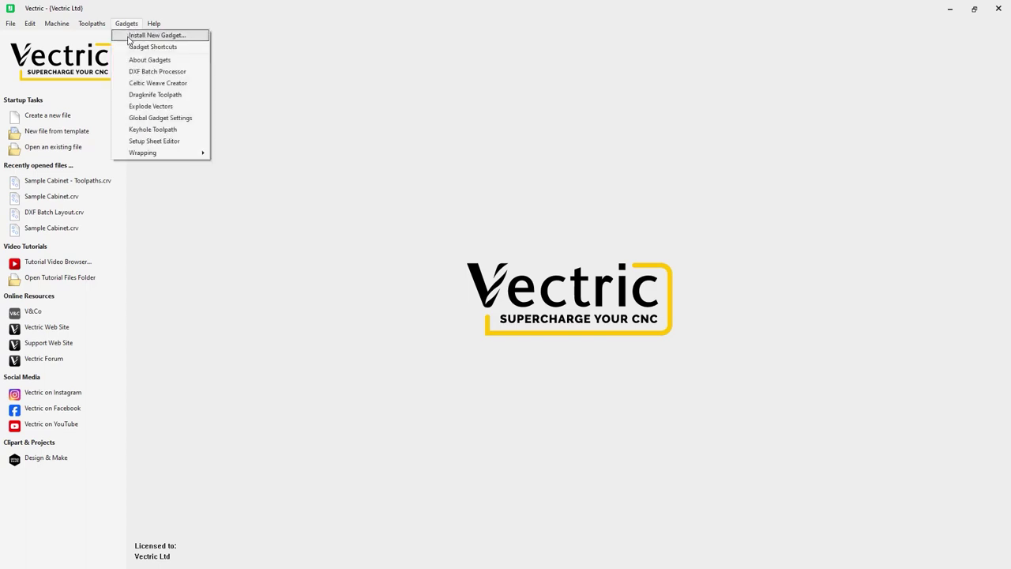
{"action": "left_click", "coordinate": [181, 72]}
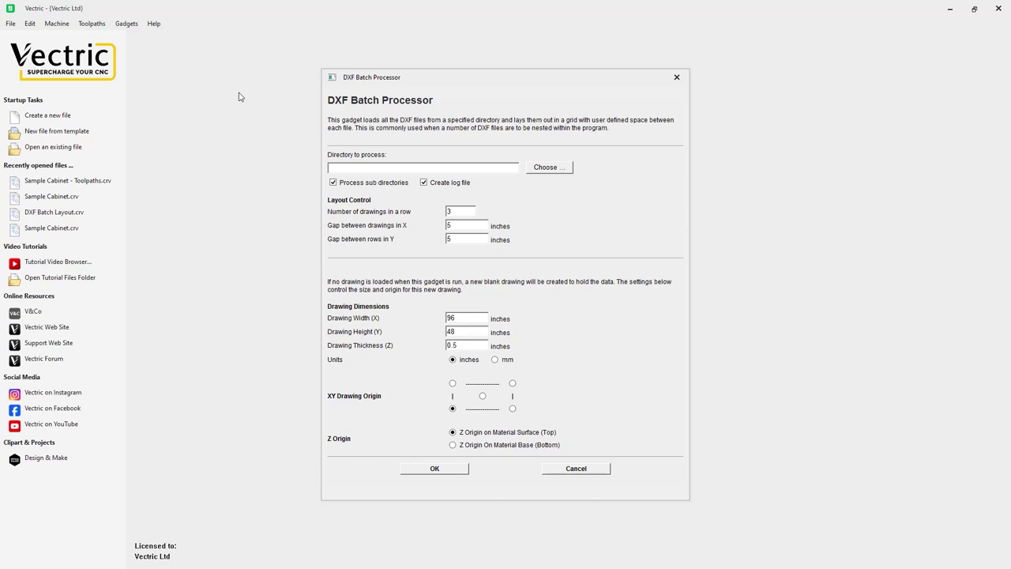
{"action": "left_click", "coordinate": [553, 169]}
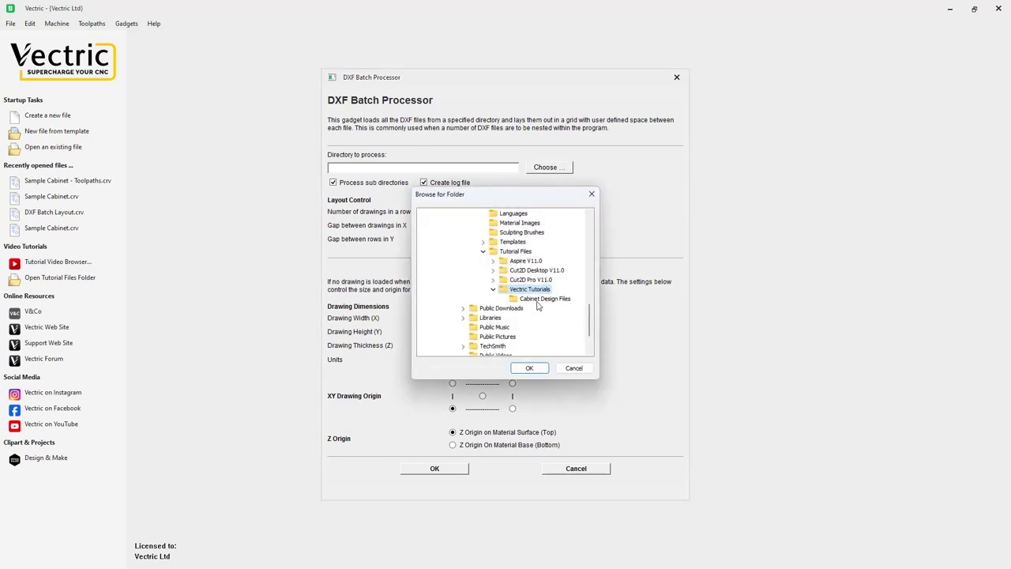
{"action": "left_click", "coordinate": [539, 299]}
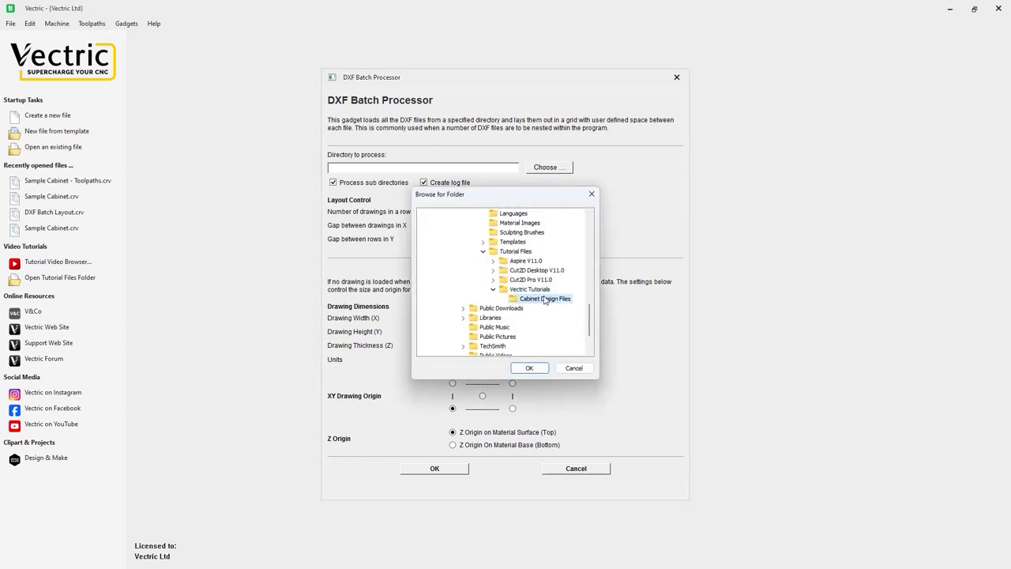
{"action": "left_click", "coordinate": [529, 368]}
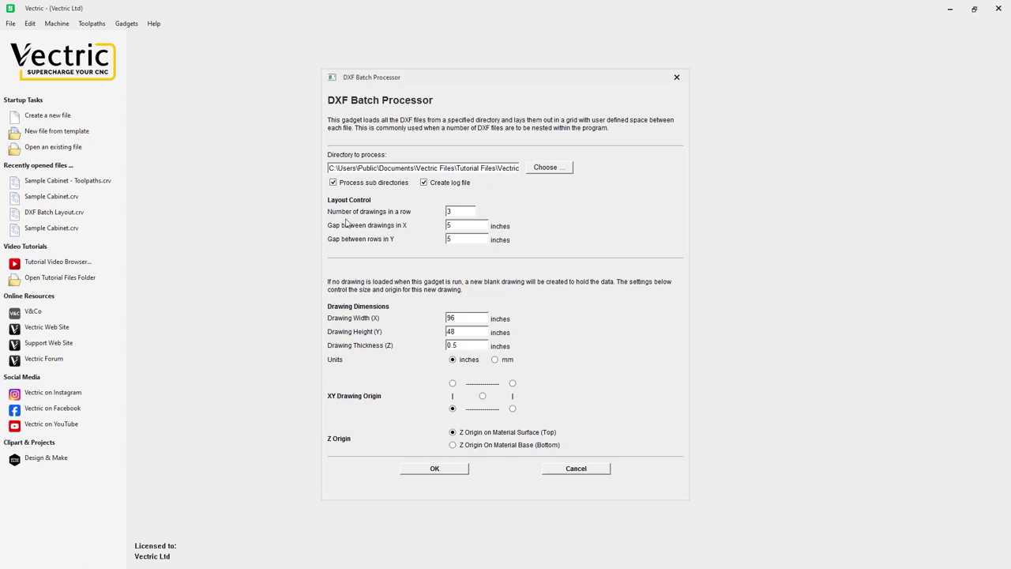
Set the gap between drawings in X and between rows in Y to 4 inches each
{"action": "double_click", "coordinate": [448, 225]}
{"action": "type", "text": "4"}
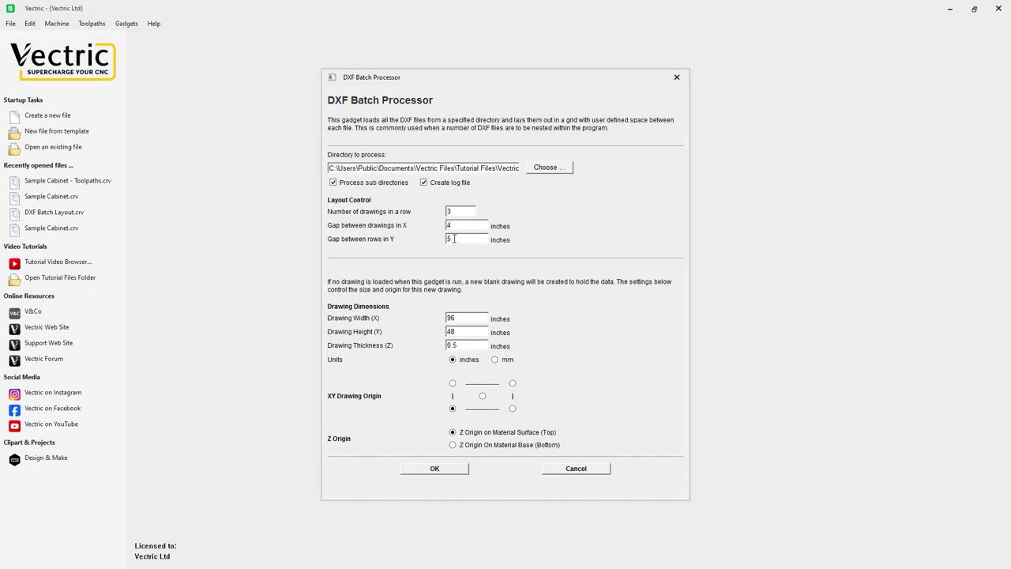
{"action": "double_click", "coordinate": [451, 238]}
{"action": "type", "text": "4"}
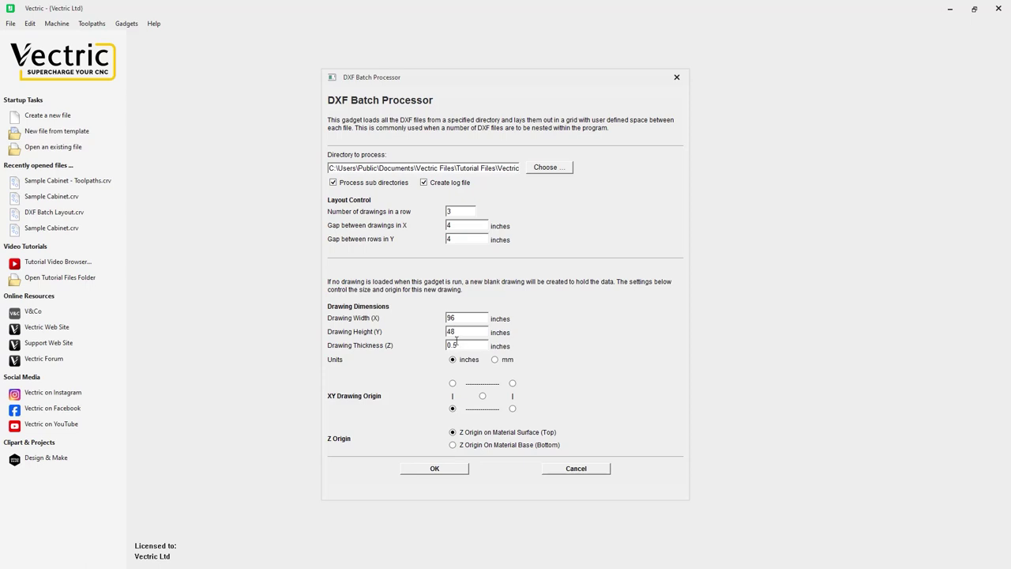
Set the drawing thickness to 0.75 inches and run the batch import of the cabinet DXF files into a new job
{"action": "left_click", "coordinate": [464, 344]}
{"action": "key", "text": "BackSpace"}
{"action": "type", "text": "75"}
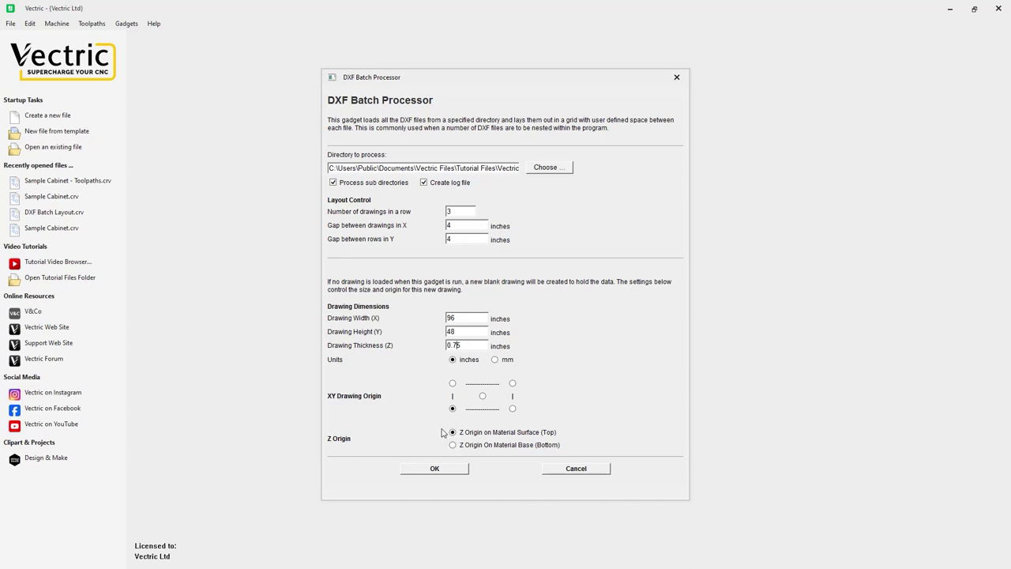
{"action": "left_click", "coordinate": [434, 469]}
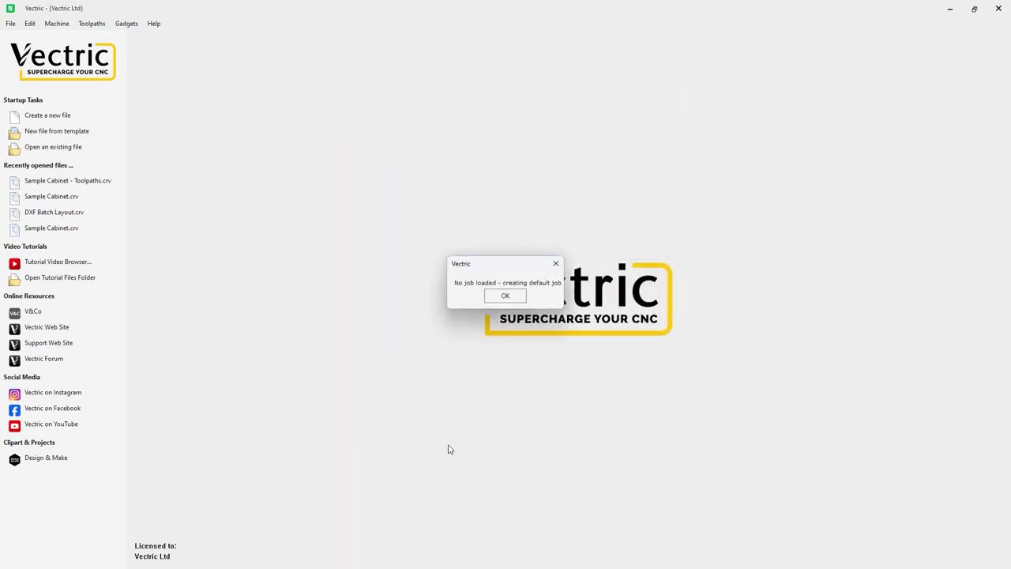
{"action": "left_click", "coordinate": [506, 298]}
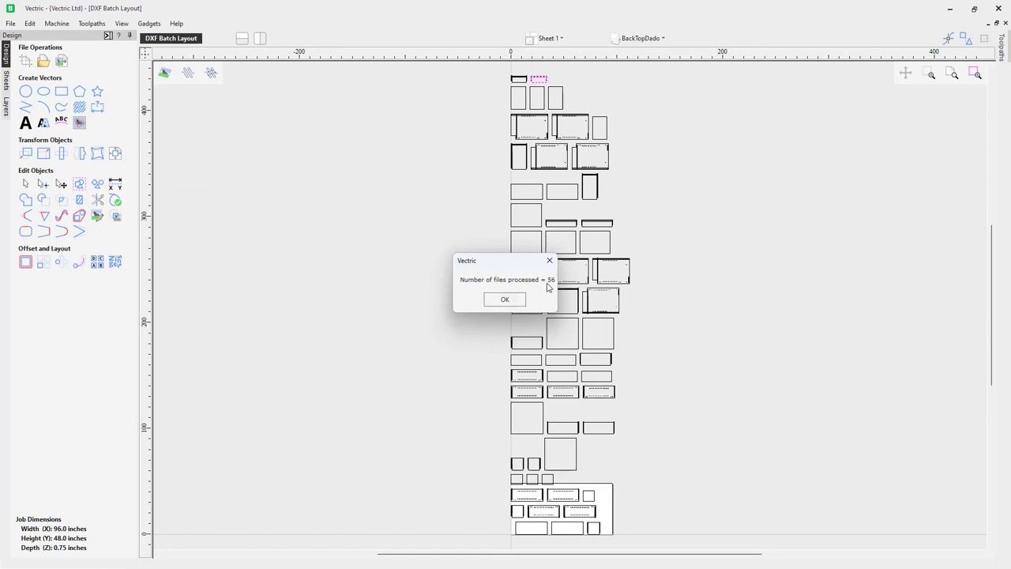
{"action": "left_click", "coordinate": [506, 300]}
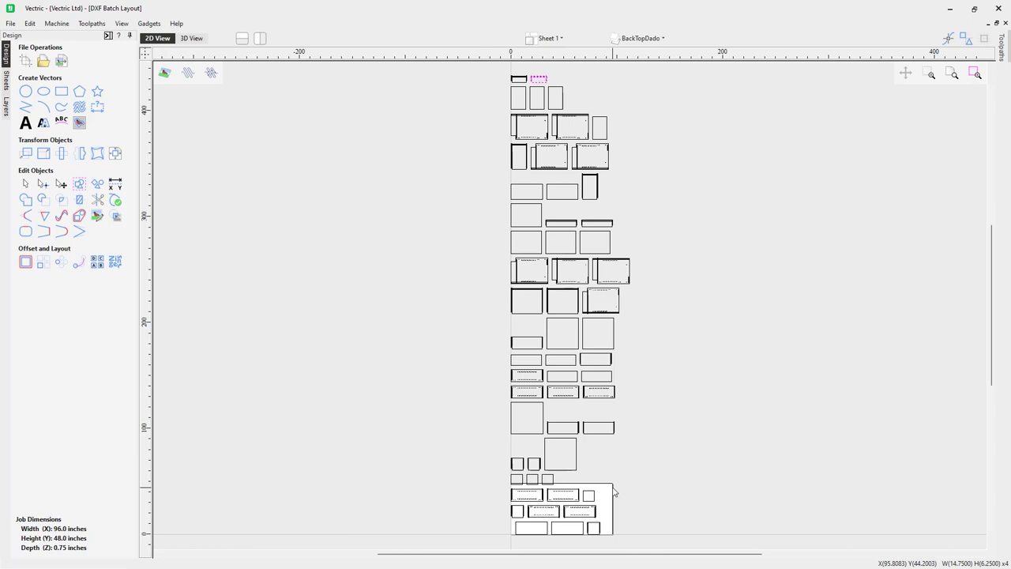
Set up part nesting for all imported vectors with 0.375 inch tool diameter, 0.25 inch clearance, 0.0 border gap, 90° rotation step and 1 copy
{"action": "left_click", "coordinate": [114, 267]}
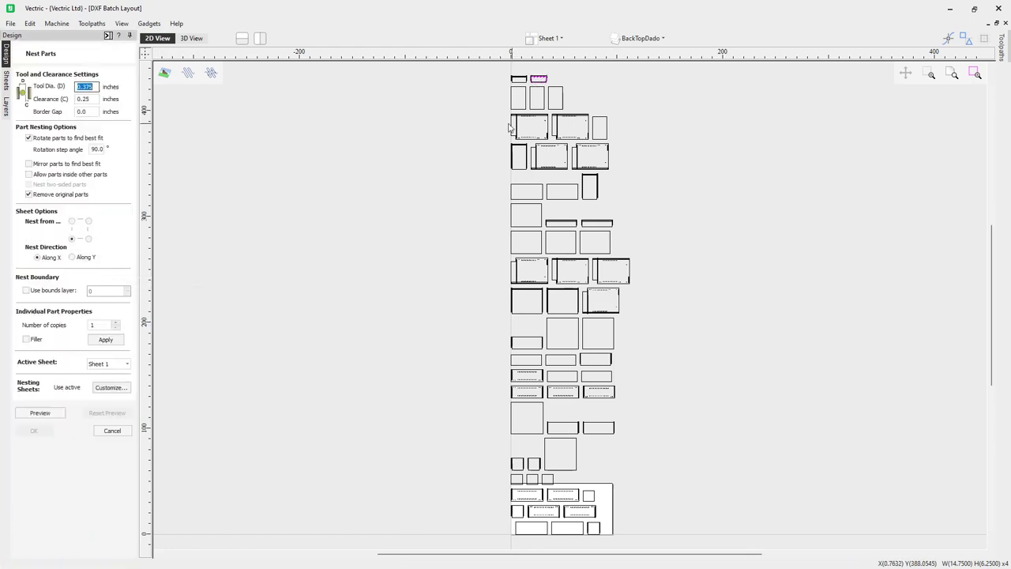
{"action": "left_click_drag", "start_coordinate": [466, 66], "coordinate": [715, 547]}
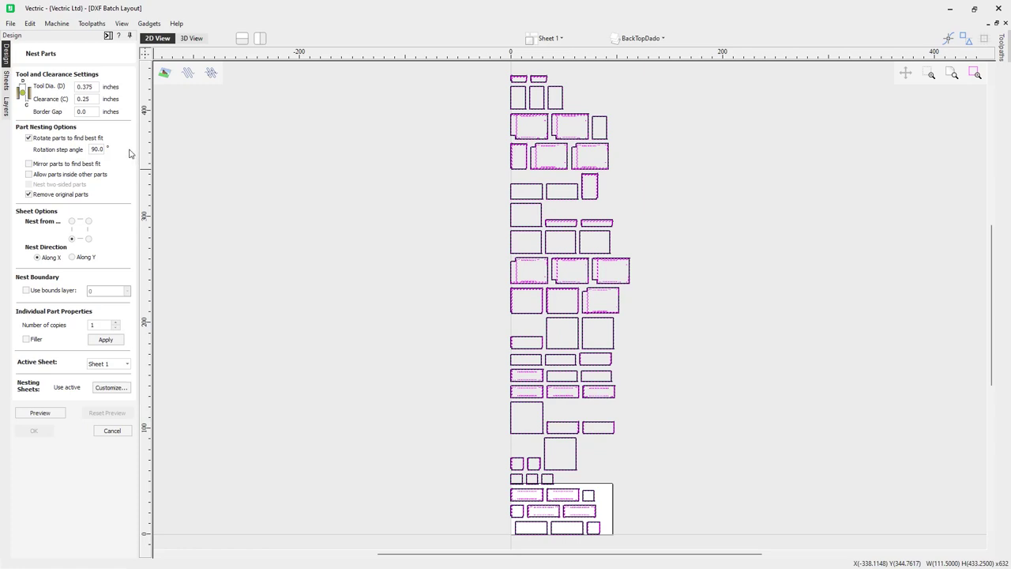
{"action": "left_click", "coordinate": [93, 85]}
{"action": "left_click", "coordinate": [92, 99]}
{"action": "left_click", "coordinate": [91, 111]}
{"action": "left_click", "coordinate": [104, 149]}
{"action": "left_click", "coordinate": [105, 340]}
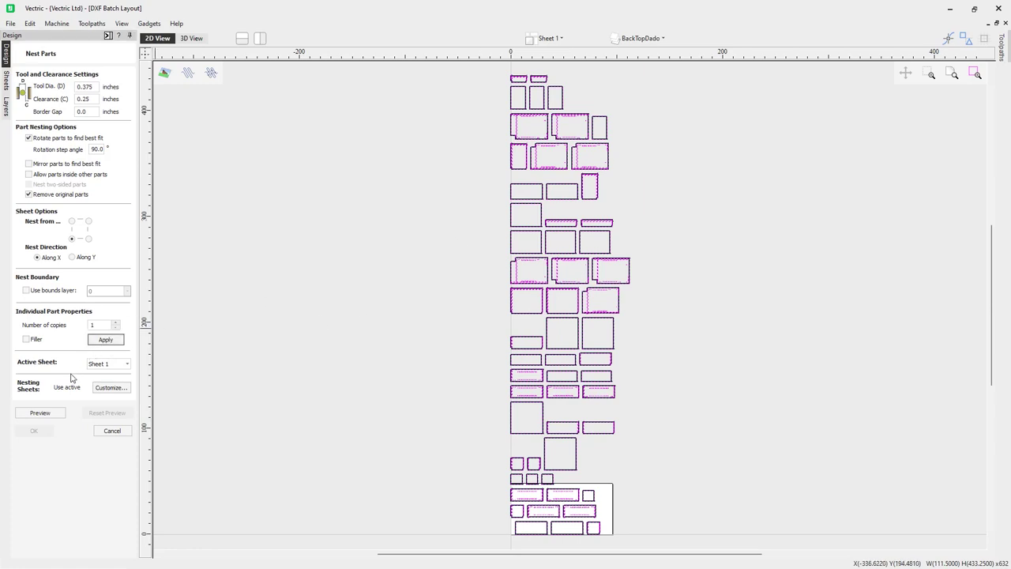
Preview and accept the nested layout of the cabinet parts, and make Sheet 6 the active sheet
{"action": "left_click", "coordinate": [40, 413]}
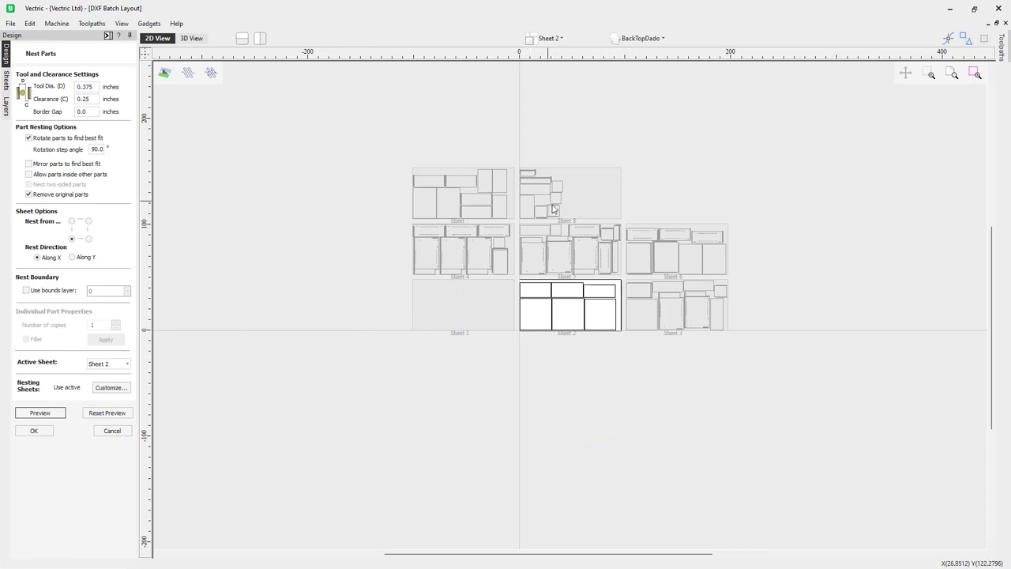
{"action": "scroll", "coordinate": [610, 243], "scroll_direction": "up", "scroll_amount": 1}
{"action": "scroll", "coordinate": [609, 243], "scroll_direction": "up", "scroll_amount": 1}
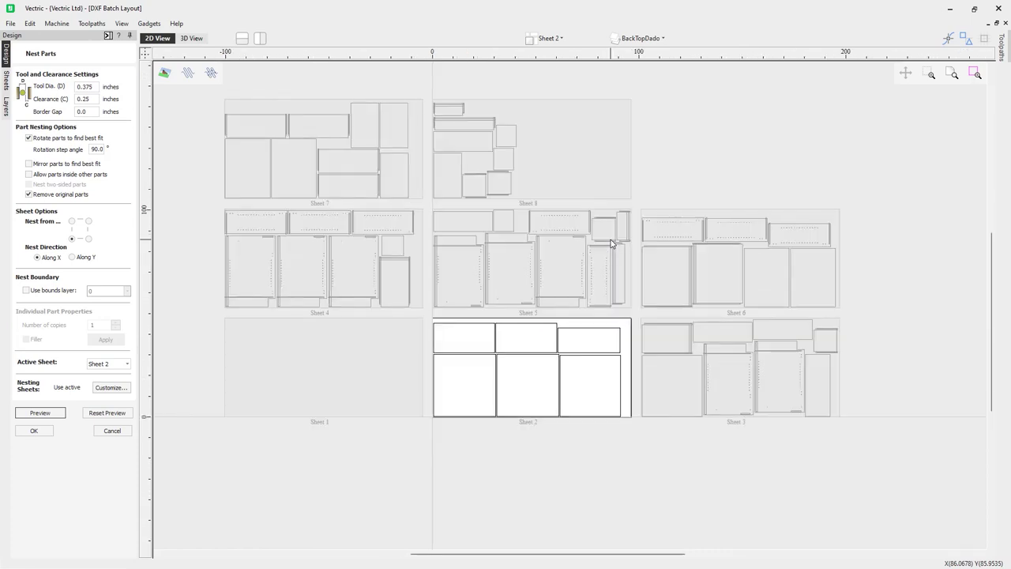
{"action": "left_click", "coordinate": [34, 431]}
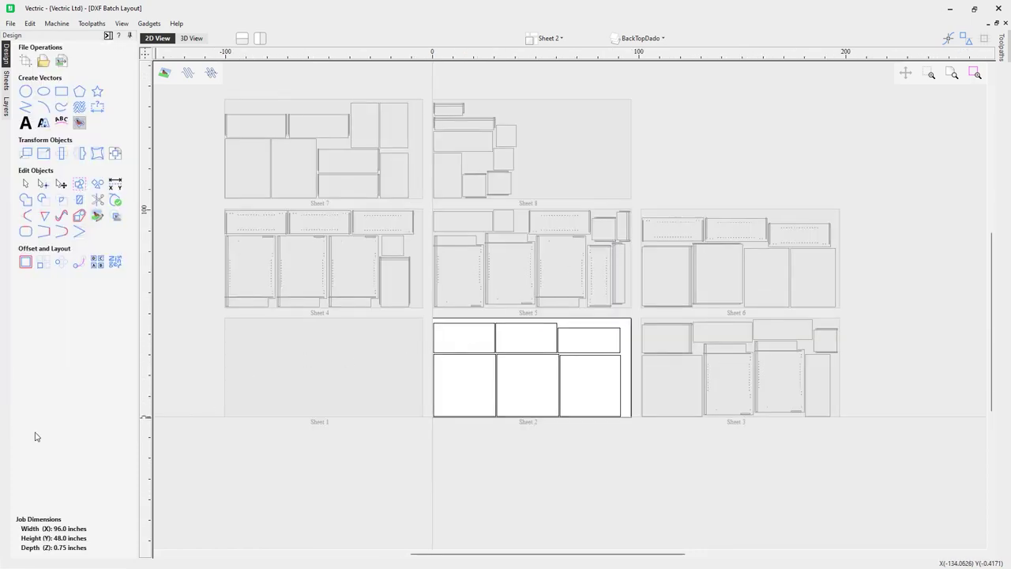
{"action": "left_click", "coordinate": [699, 286]}
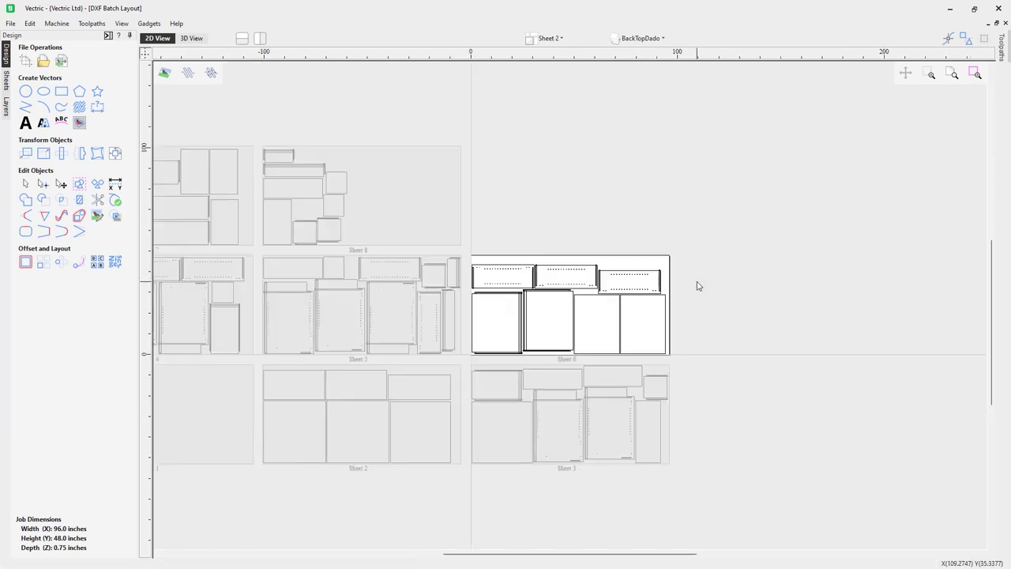
{"action": "scroll", "coordinate": [559, 351], "scroll_direction": "up", "scroll_amount": 3}
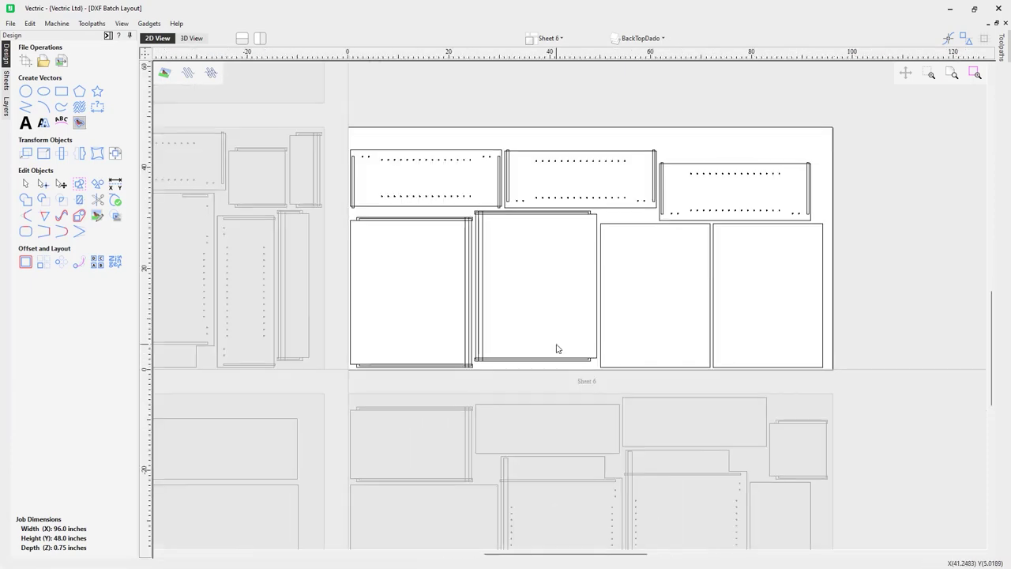
Examine the nested part layouts across the job's sheets, activating Sheets 5, 8, 7 and finally Sheet 2
{"action": "scroll", "coordinate": [556, 348], "scroll_direction": "up", "scroll_amount": 1}
{"action": "scroll", "coordinate": [541, 330], "scroll_direction": "down", "scroll_amount": 4}
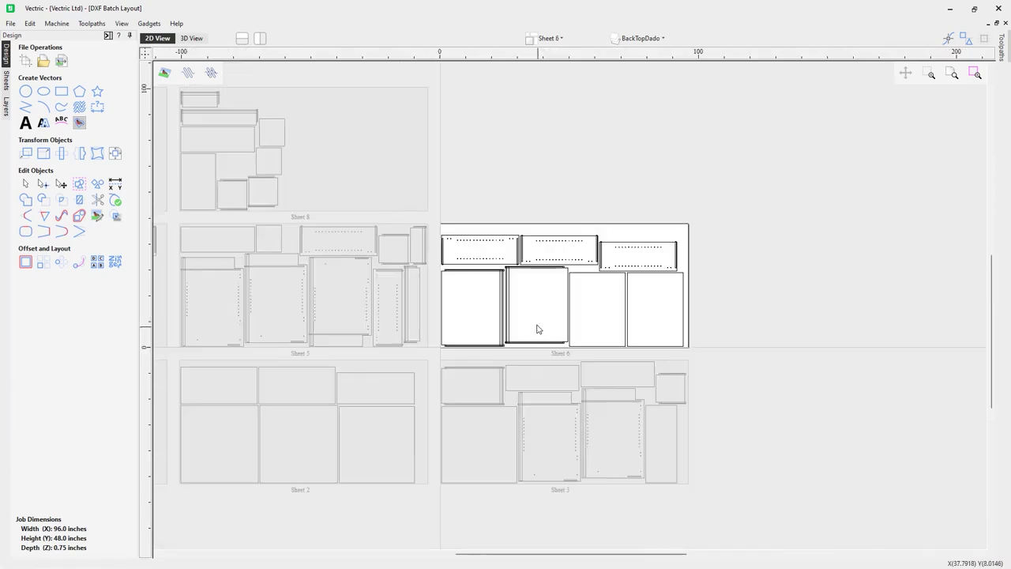
{"action": "left_click", "coordinate": [335, 272]}
{"action": "scroll", "coordinate": [529, 292], "scroll_direction": "up", "scroll_amount": 3}
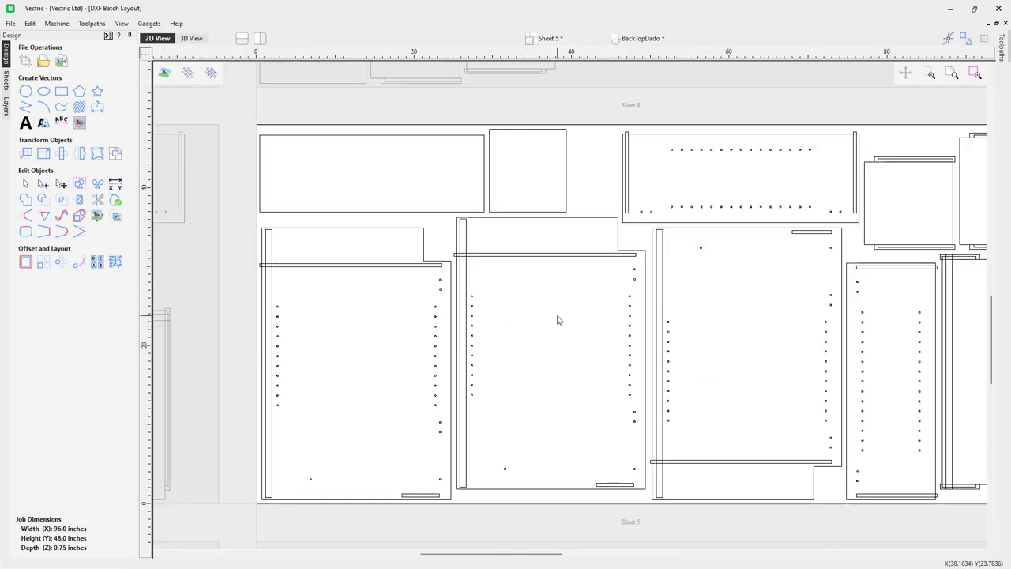
{"action": "scroll", "coordinate": [558, 319], "scroll_direction": "down", "scroll_amount": 4}
{"action": "left_click", "coordinate": [511, 227]}
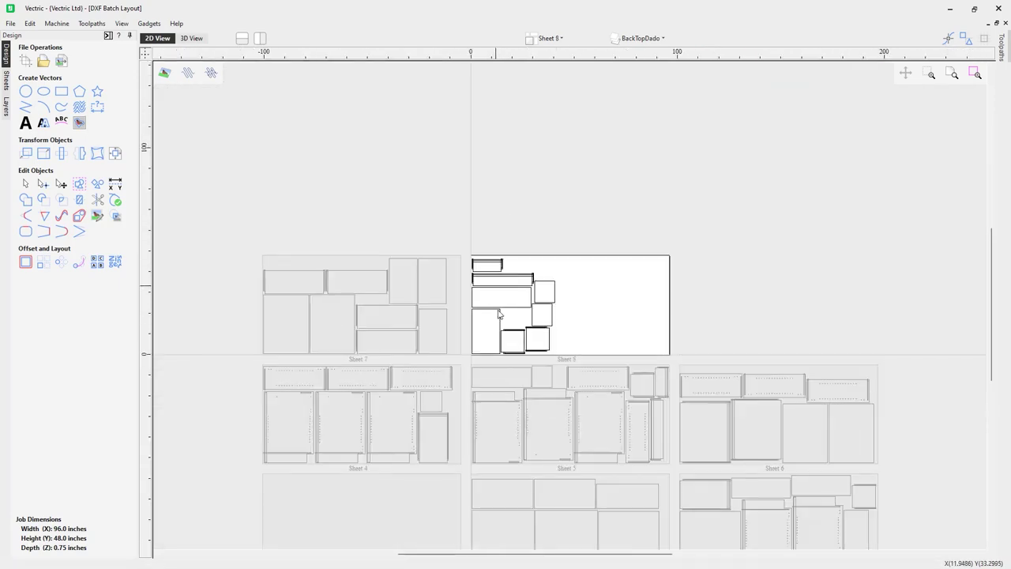
{"action": "left_click", "coordinate": [408, 342]}
{"action": "scroll", "coordinate": [496, 371], "scroll_direction": "down", "scroll_amount": 3}
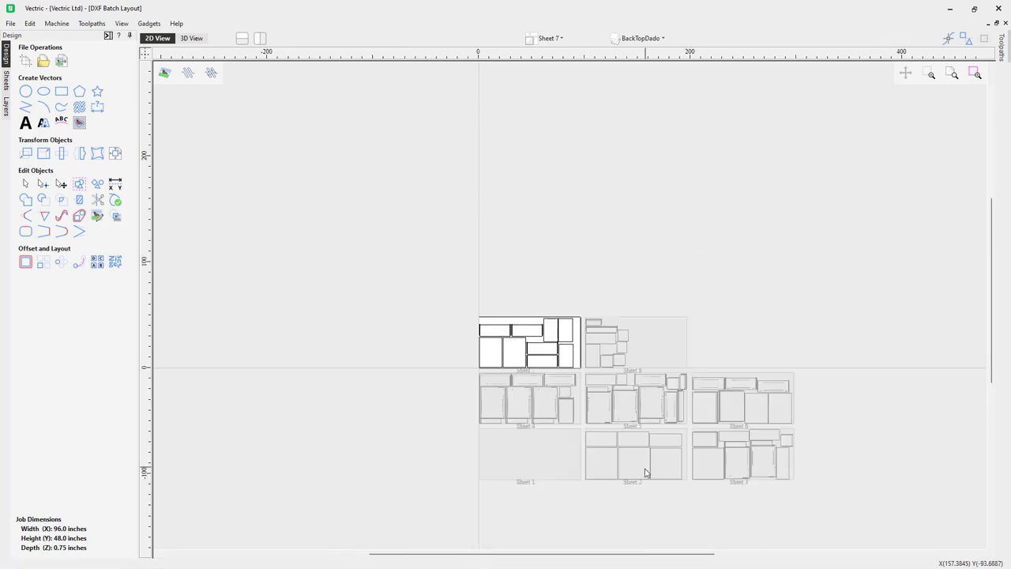
{"action": "left_click", "coordinate": [639, 473]}
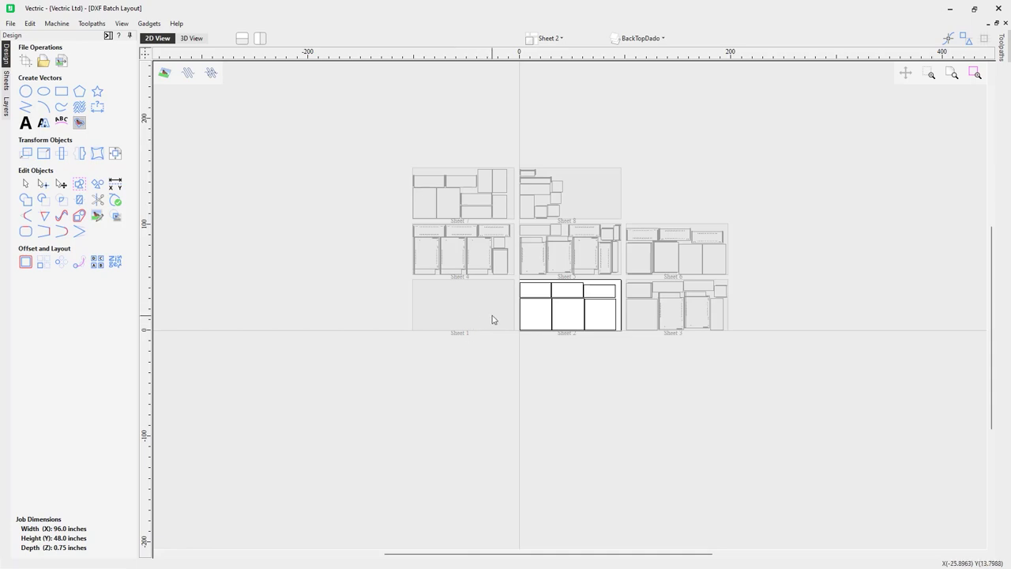
{"action": "scroll", "coordinate": [607, 208], "scroll_direction": "up", "scroll_amount": 1}
{"action": "scroll", "coordinate": [607, 208], "scroll_direction": "up", "scroll_amount": 1}
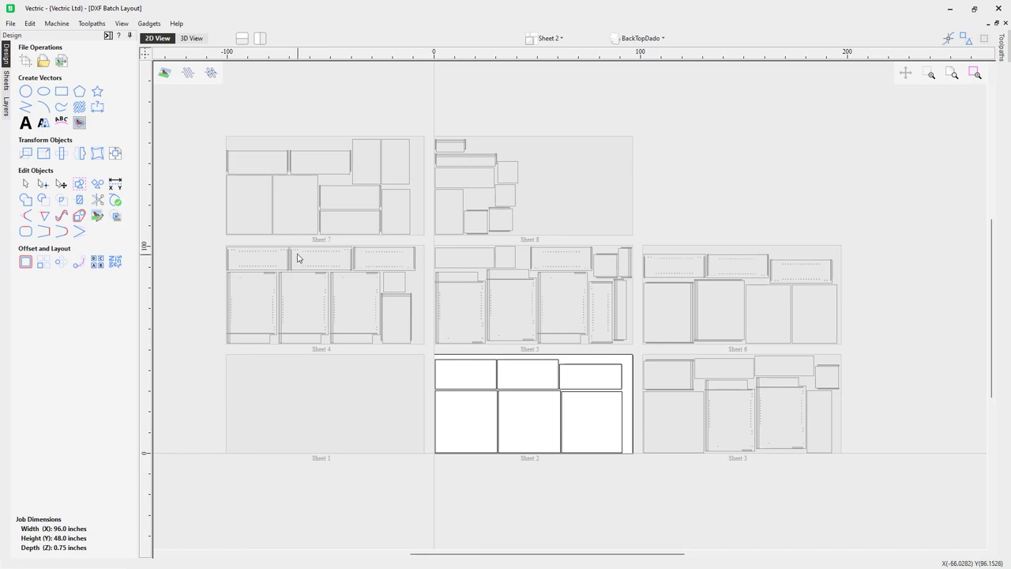
Show the layers list and the toolpath operations together, docking the toolpath operations beside the 2D view of the sheets
{"action": "left_click", "coordinate": [6, 109]}
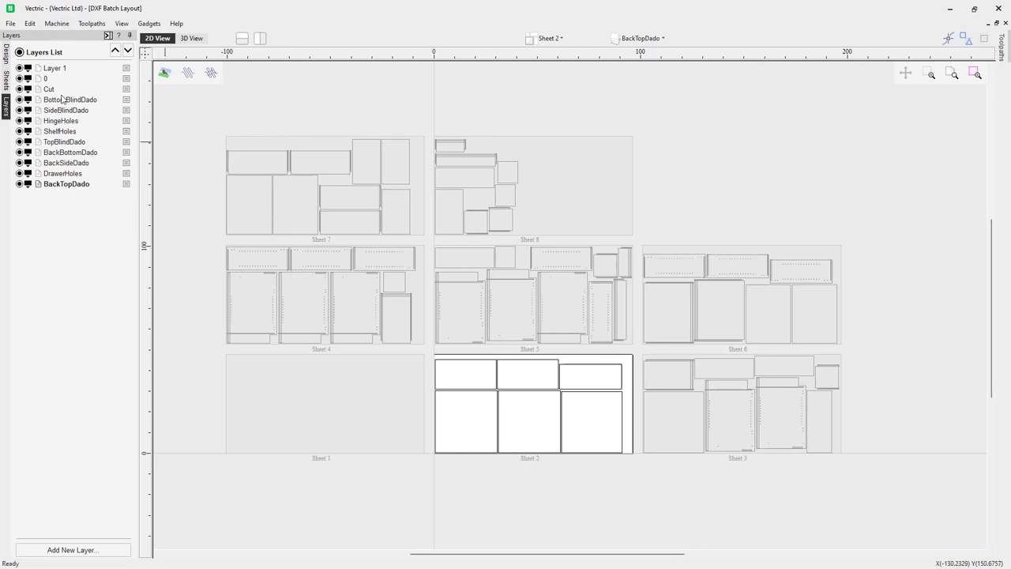
{"action": "left_click", "coordinate": [1002, 49]}
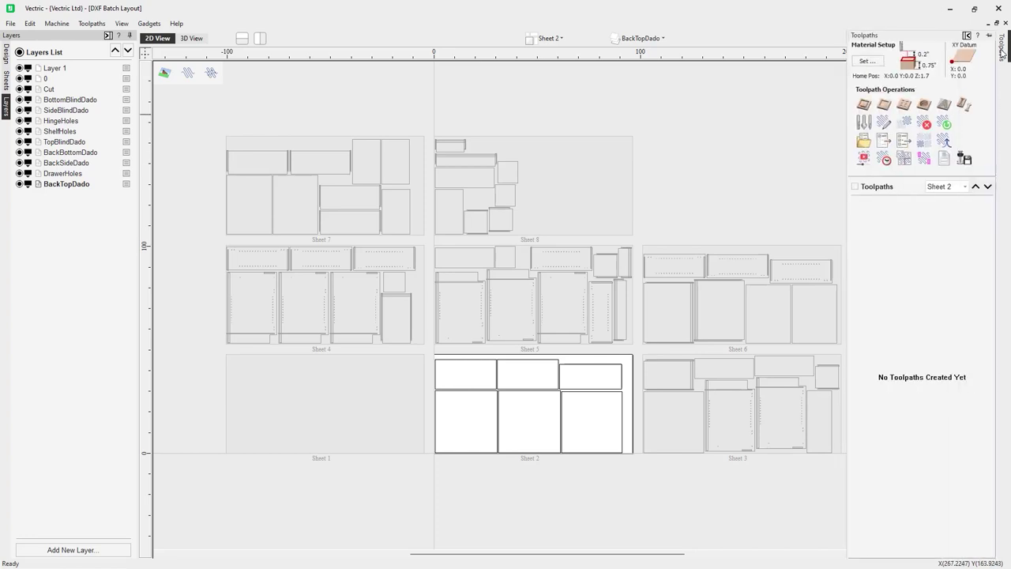
{"action": "left_click", "coordinate": [989, 35]}
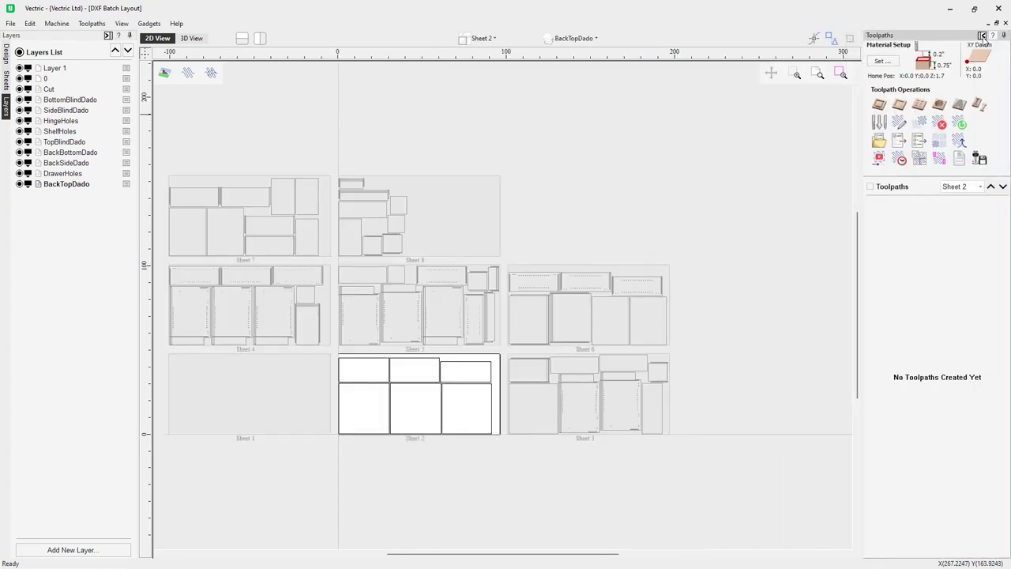
{"action": "left_click_drag", "start_coordinate": [413, 561], "coordinate": [387, 563]}
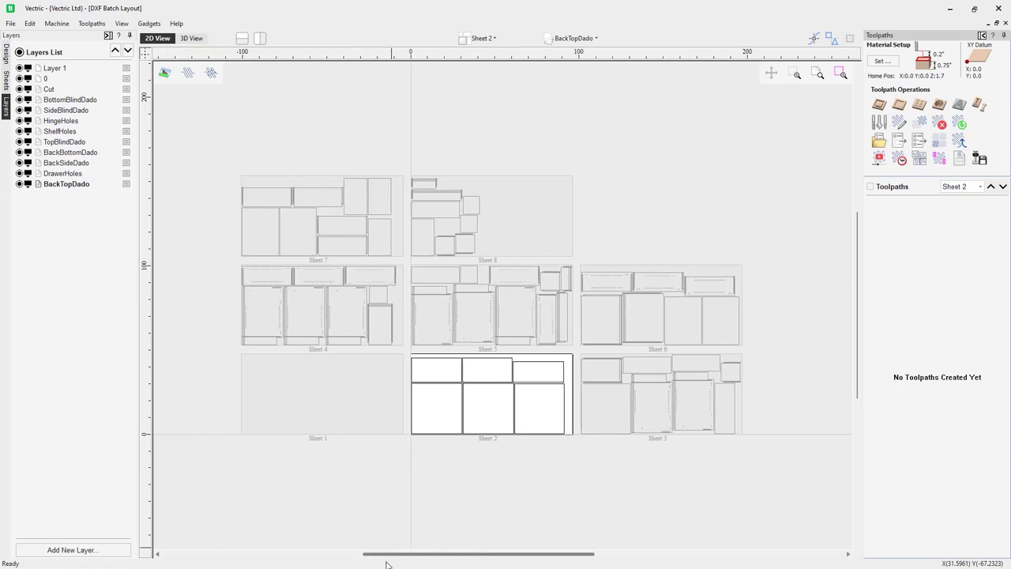
Load the toolpath template Sample Cabinet.ToolpathTemplate and apply it to all the sheets
{"action": "left_click", "coordinate": [877, 144]}
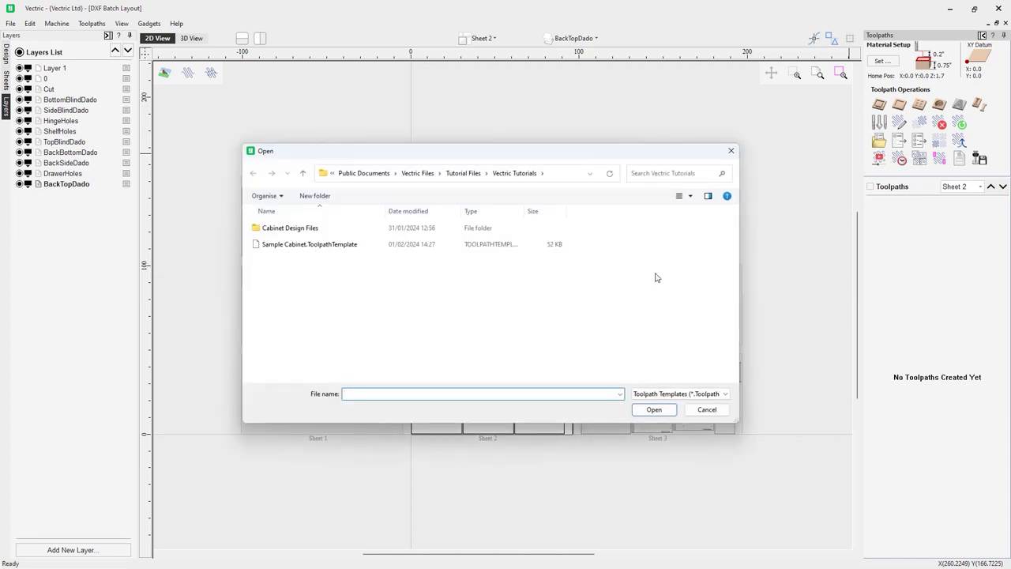
{"action": "left_click", "coordinate": [278, 251]}
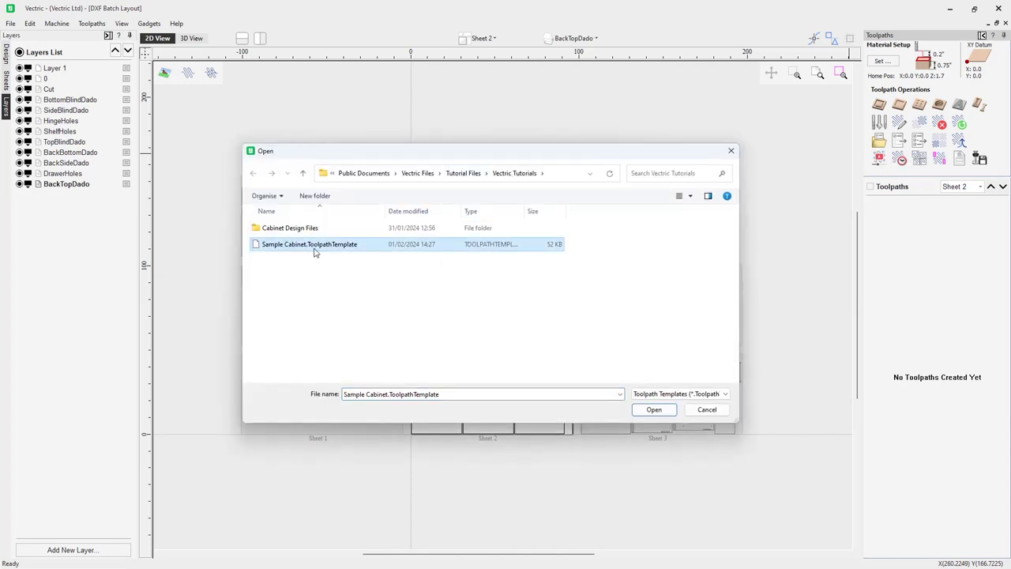
{"action": "left_click", "coordinate": [651, 410]}
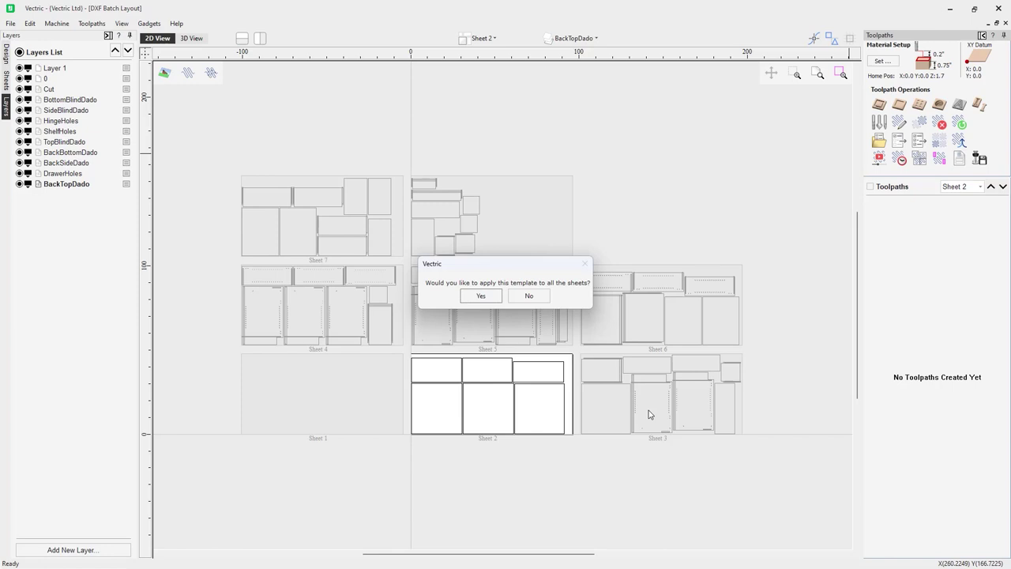
{"action": "left_click", "coordinate": [471, 297]}
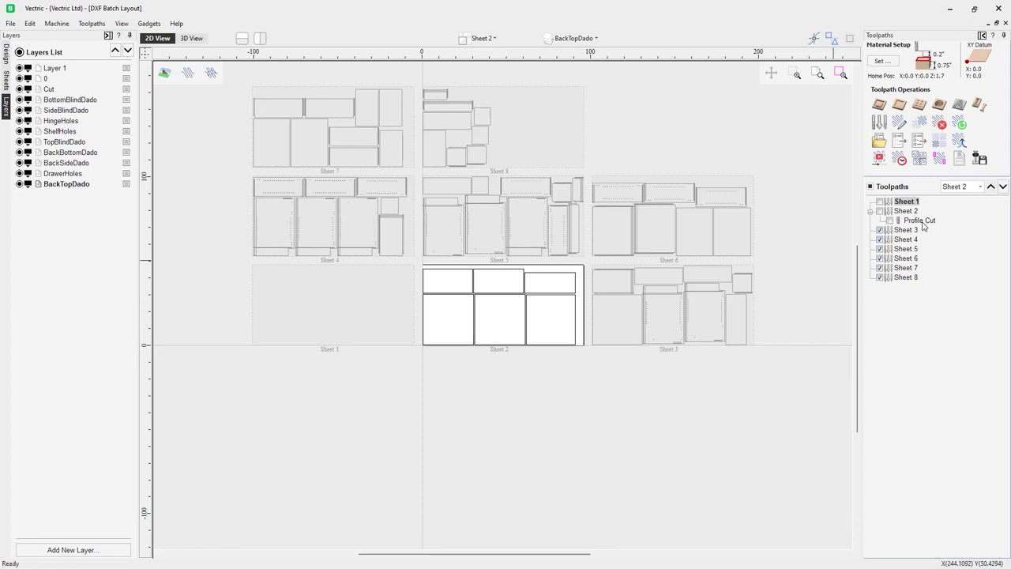
Make Sheet 4 active in the toolpath list and briefly display its toolpaths to check them against the nested parts
{"action": "scroll", "coordinate": [534, 322], "scroll_direction": "up", "scroll_amount": 4}
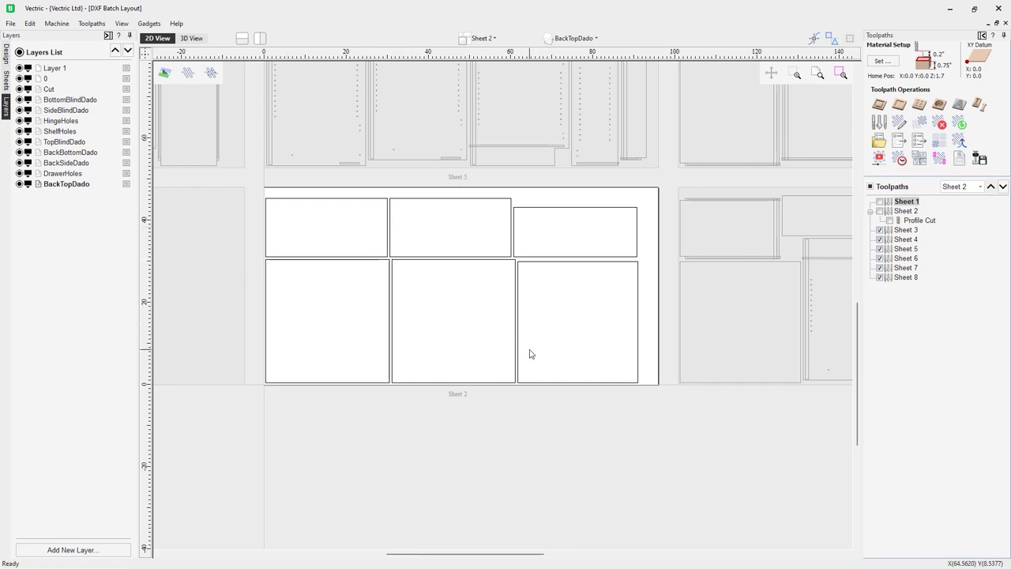
{"action": "left_click", "coordinate": [980, 187]}
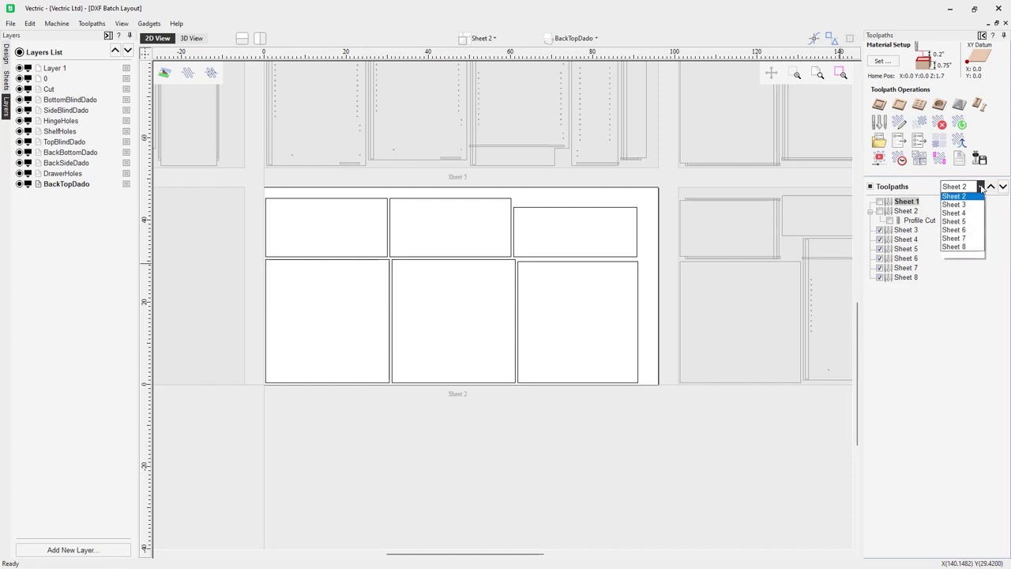
{"action": "left_click", "coordinate": [957, 232]}
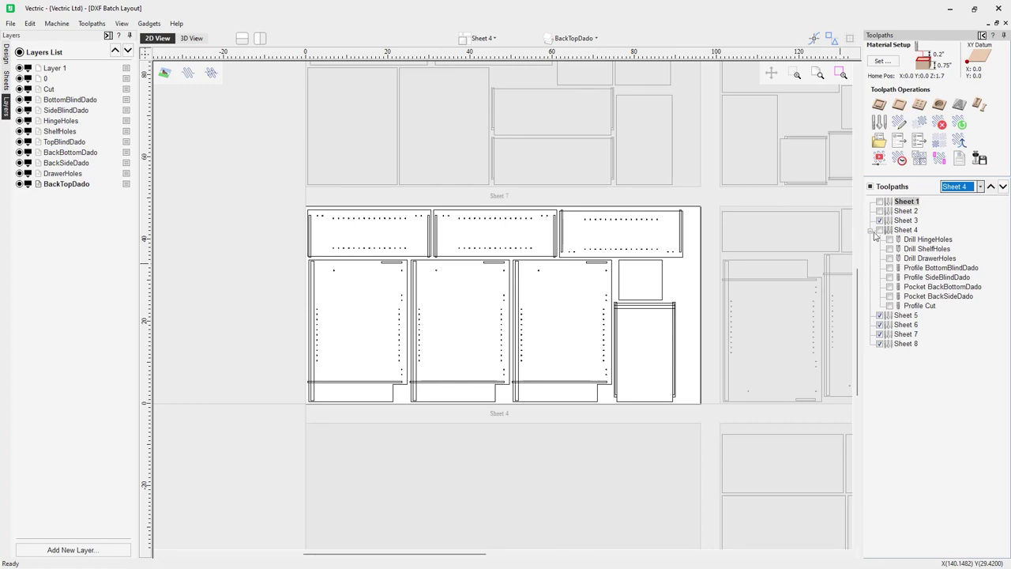
{"action": "left_click", "coordinate": [880, 229]}
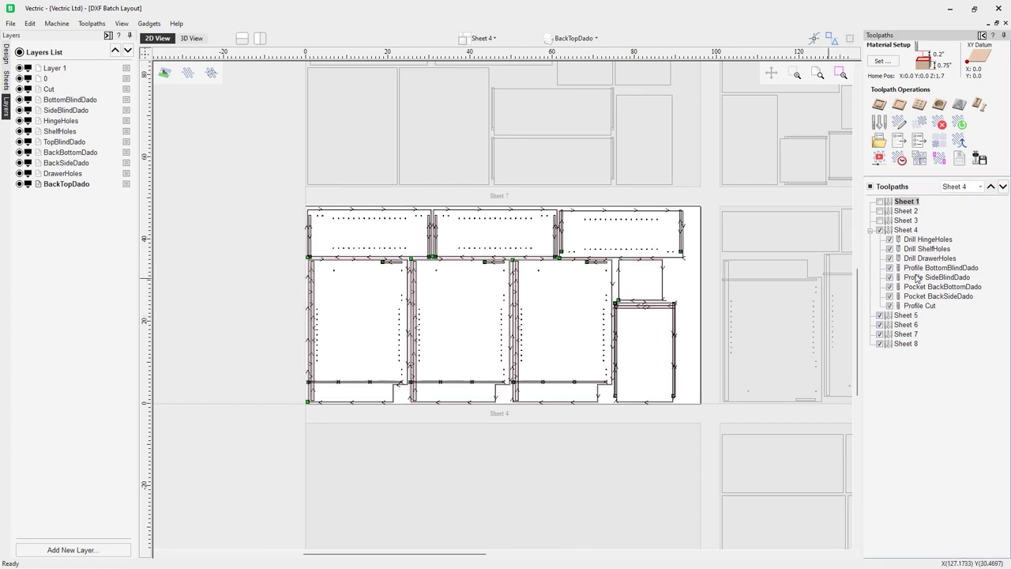
{"action": "left_click", "coordinate": [880, 229]}
List the toolpaths of all sheets and display those of Sheets 3, 4, 5 and 6 for inspection
{"action": "left_click", "coordinate": [980, 187]}
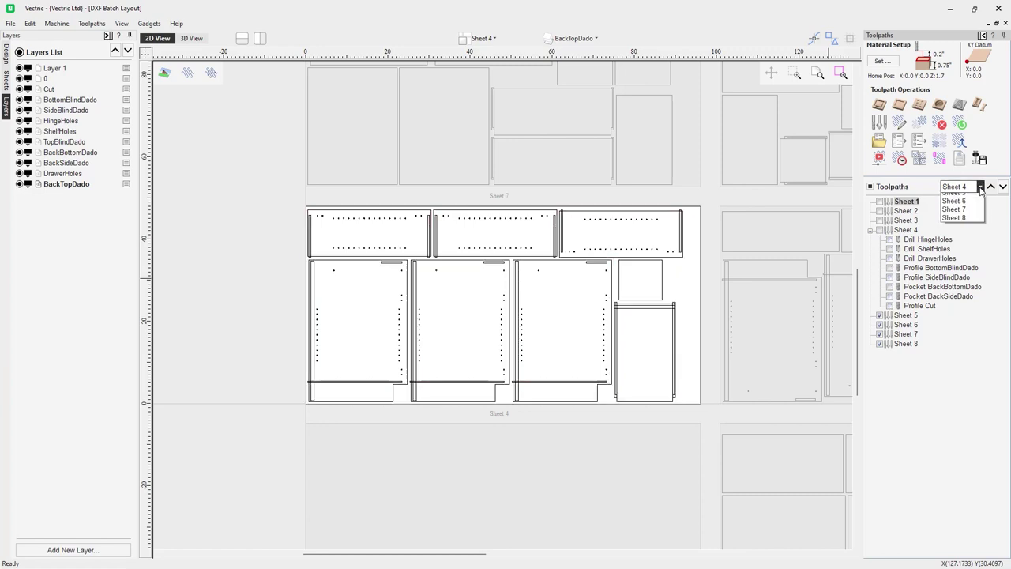
{"action": "left_click", "coordinate": [973, 198]}
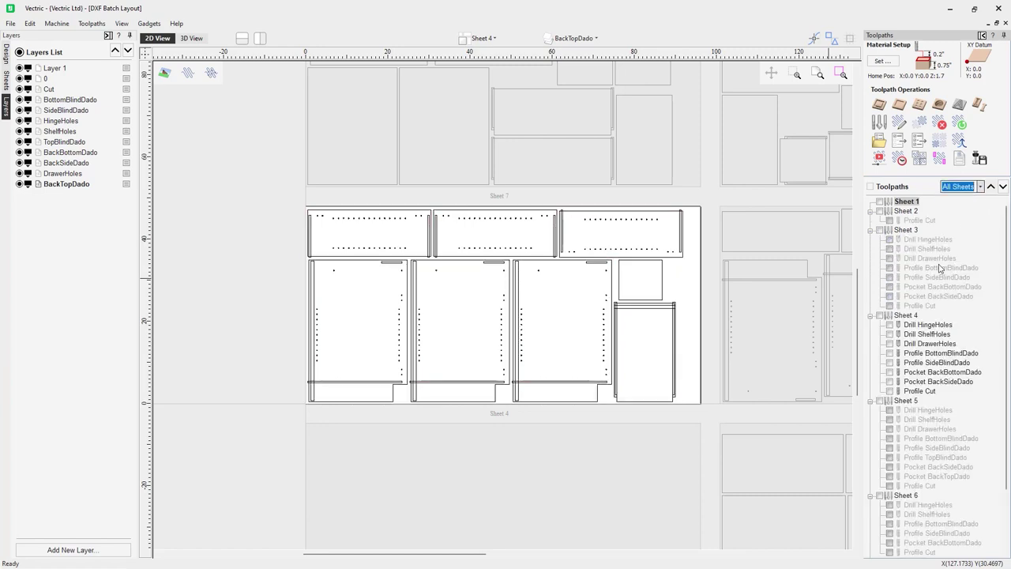
{"action": "left_click", "coordinate": [880, 230]}
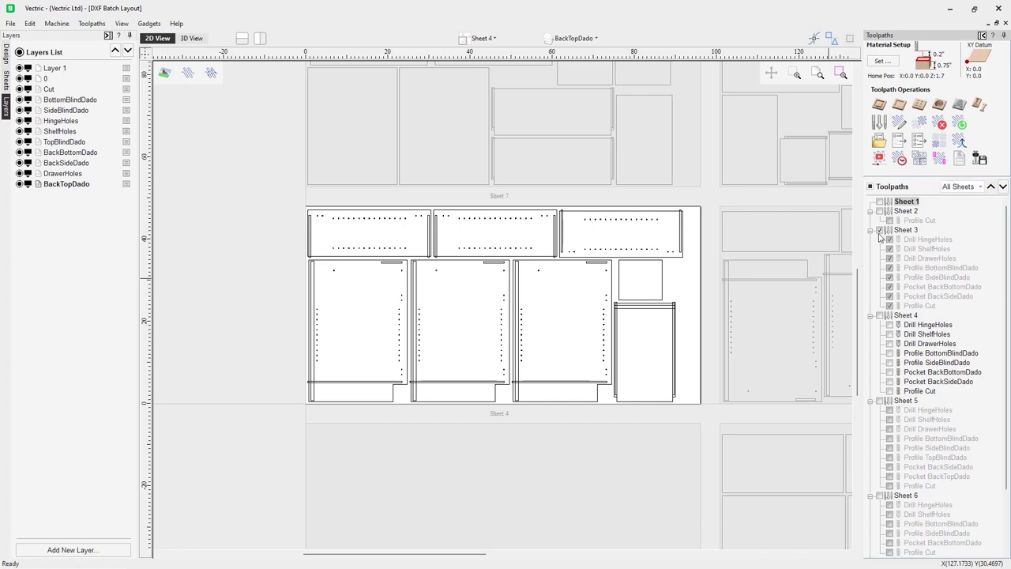
{"action": "left_click", "coordinate": [880, 315]}
{"action": "scroll", "coordinate": [735, 348], "scroll_direction": "down", "scroll_amount": 3}
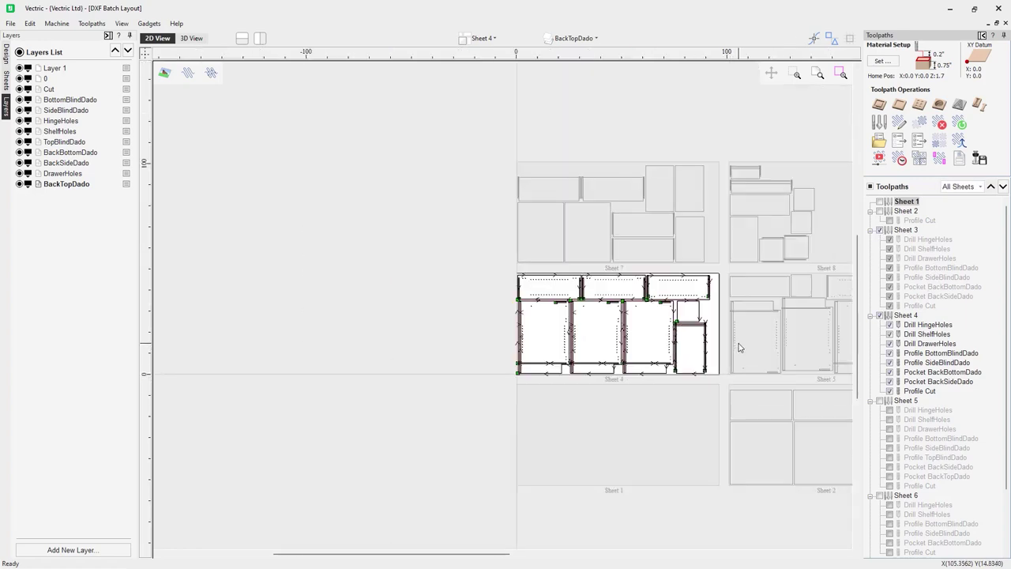
{"action": "left_click", "coordinate": [880, 401]}
{"action": "left_click", "coordinate": [880, 496]}
{"action": "scroll", "coordinate": [1008, 410], "scroll_direction": "down", "scroll_amount": 1}
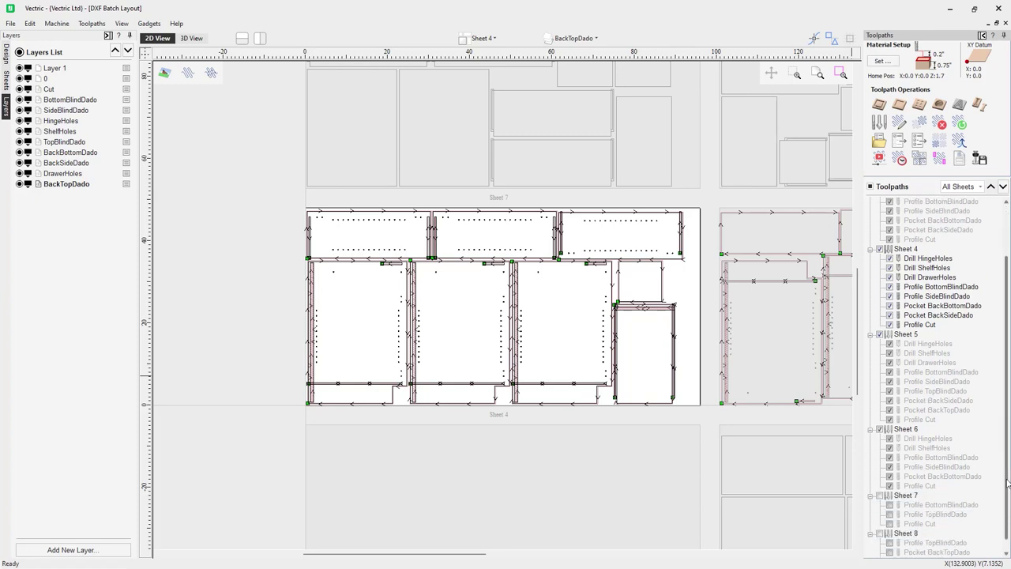
Hide the toolpaths of Sheets 6, 5 and 4
{"action": "scroll", "coordinate": [1008, 394], "scroll_direction": "up", "scroll_amount": 1}
{"action": "left_click", "coordinate": [880, 496]}
{"action": "left_click", "coordinate": [880, 401]}
{"action": "left_click", "coordinate": [880, 315]}
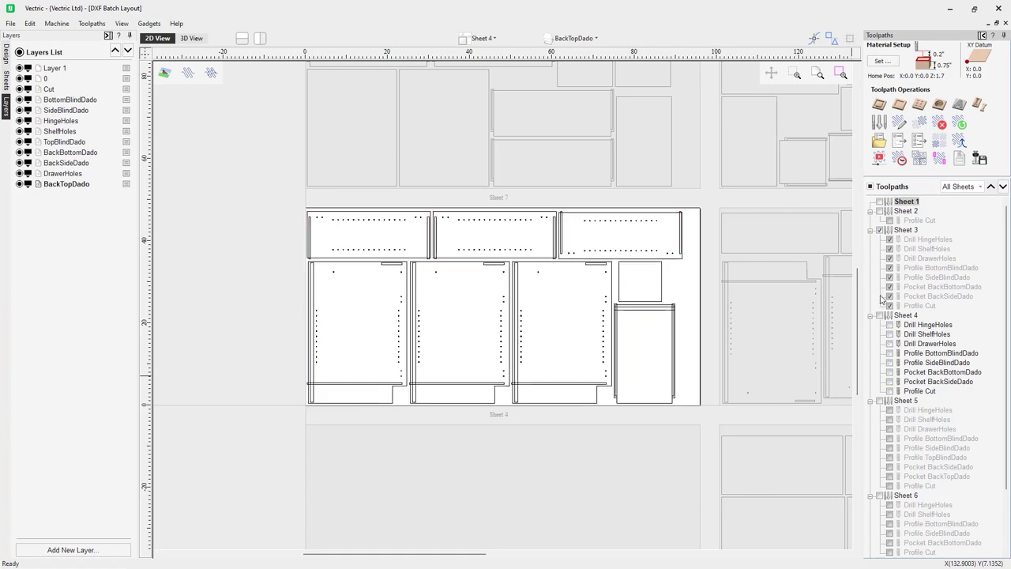